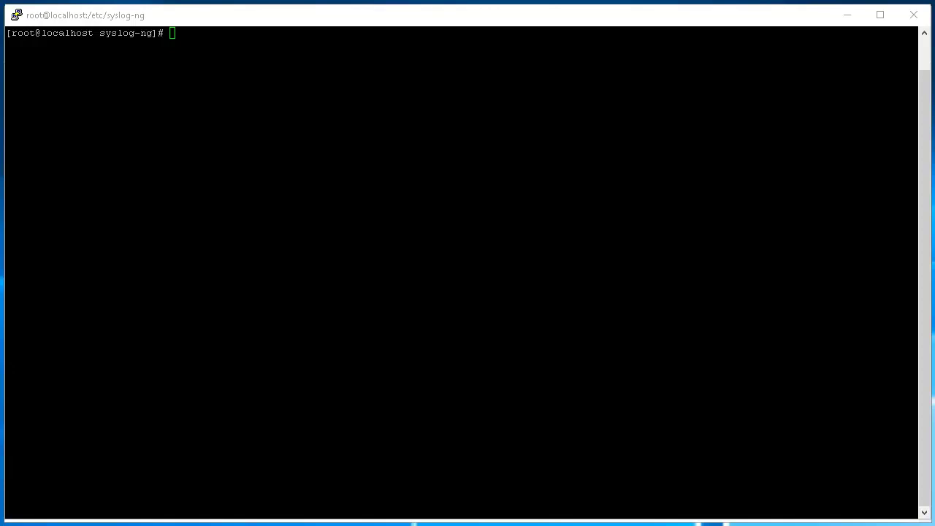
Step: Search Google for 'elasticsearch centos 7' and open Elastic's Install Elasticsearch with RPM guide
click(404, 184)
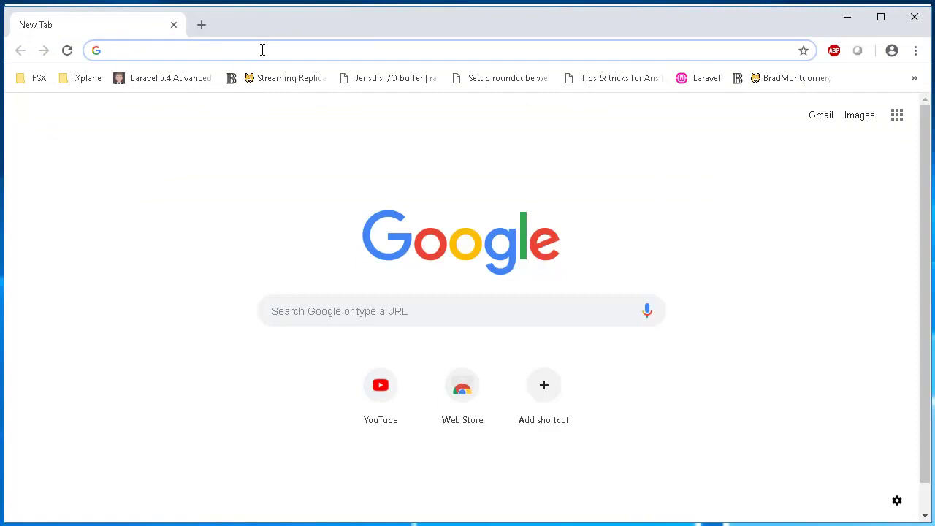
text(elasticsea)
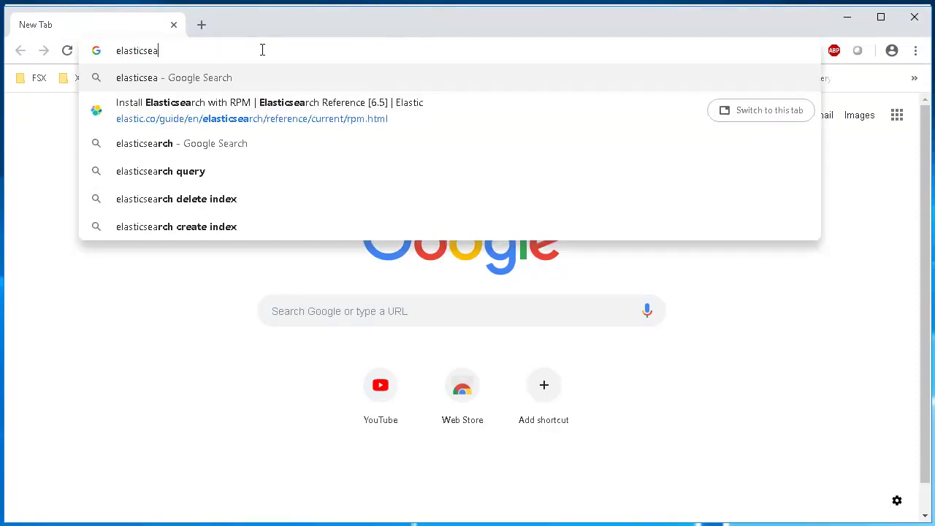
text(rch centos 7)
key(Return)
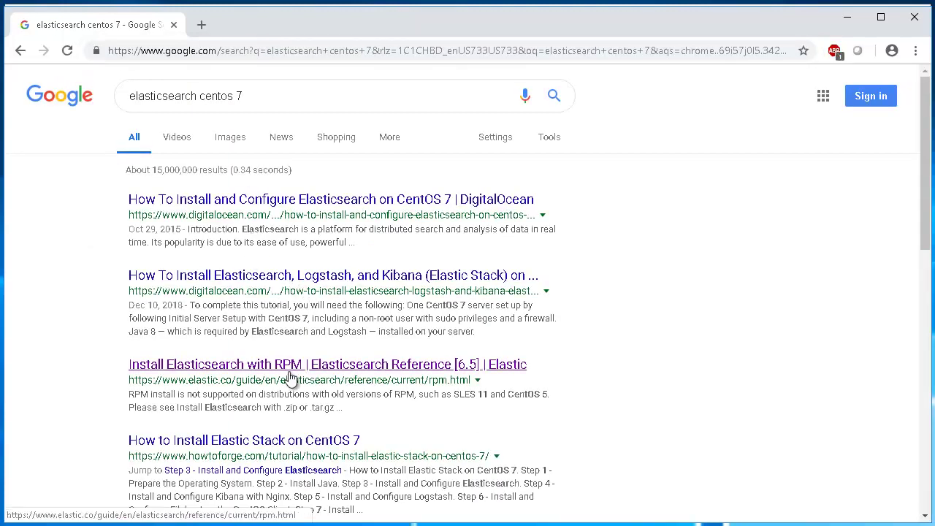
click(284, 374)
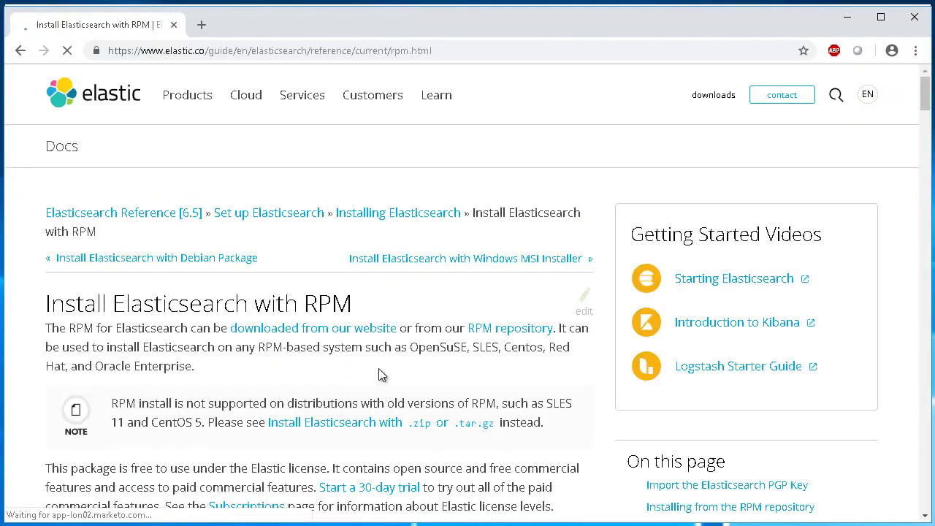
Step: Scroll the RPM guide and point out the repository configuration with a red arrow
scroll(209, 351, down, 4)
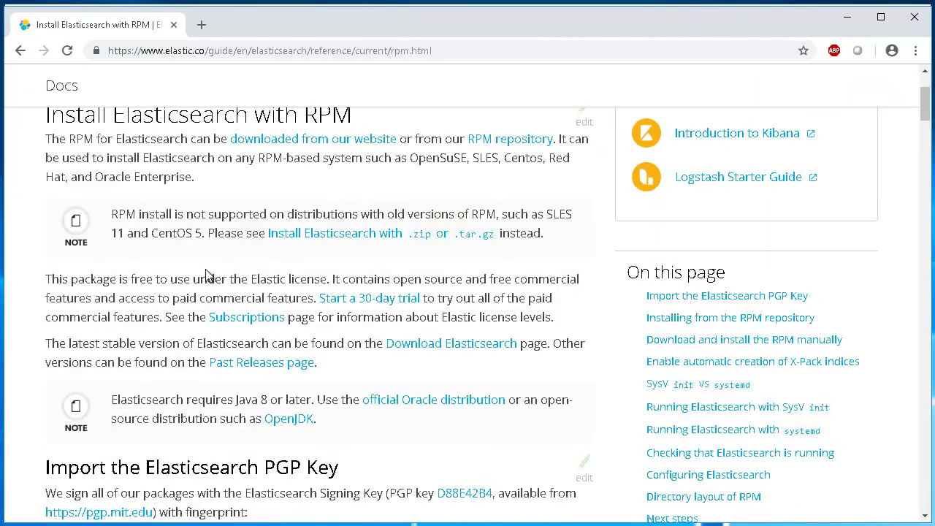
scroll(209, 340, down, 4)
scroll(283, 276, down, 3)
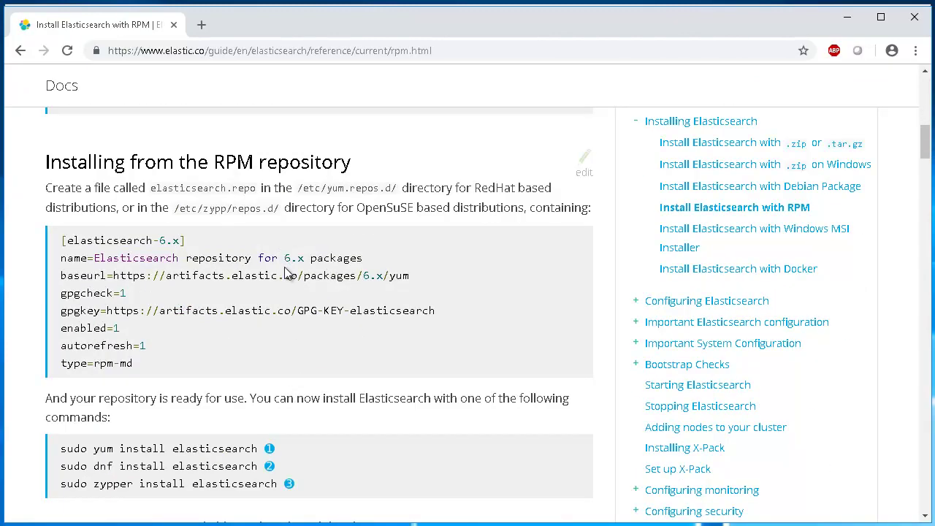
scroll(287, 272, up, 1)
scroll(285, 272, up, 3)
scroll(286, 271, down, 3)
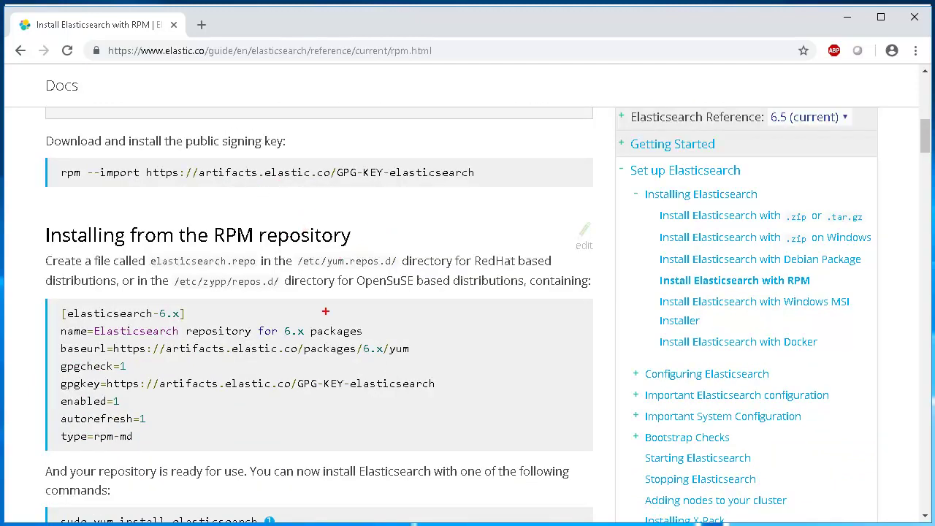
drag(274, 316, 428, 230)
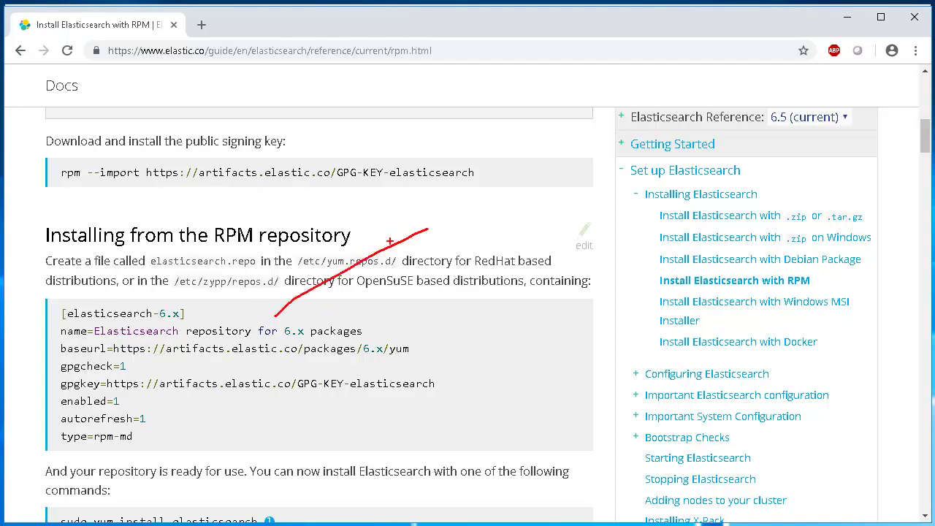
mouse_move(287, 302)
mouse_down()
mouse_move(275, 326)
mouse_move(324, 326)
mouse_up()
key(Escape)
Step: Mark the wget download commands, then select the whole elasticsearch-6.x repository config block
scroll(387, 321, down, 10)
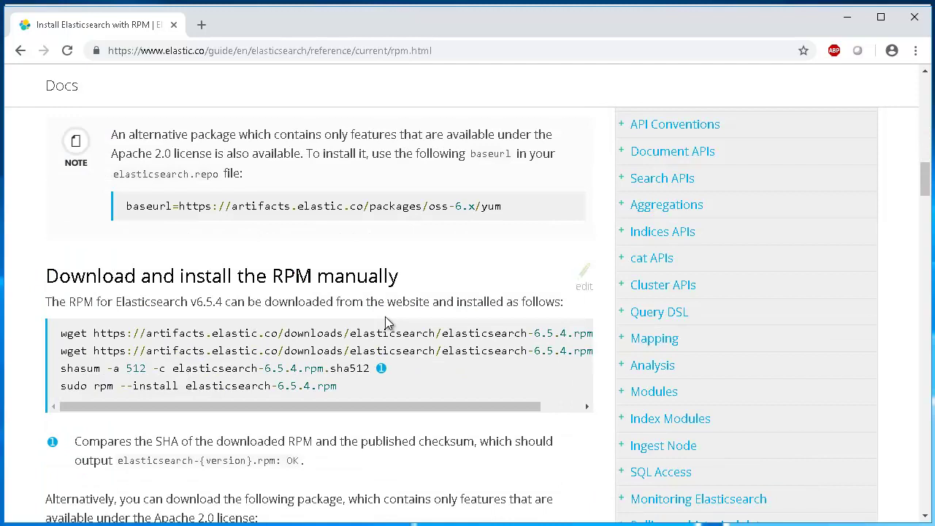
drag(324, 323, 455, 241)
drag(326, 313, 377, 328)
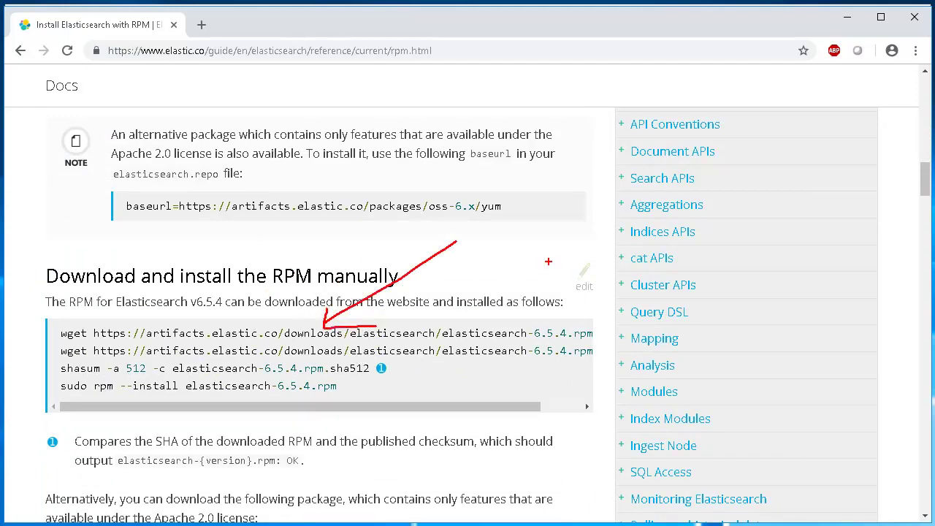
key(Escape)
scroll(484, 276, up, 10)
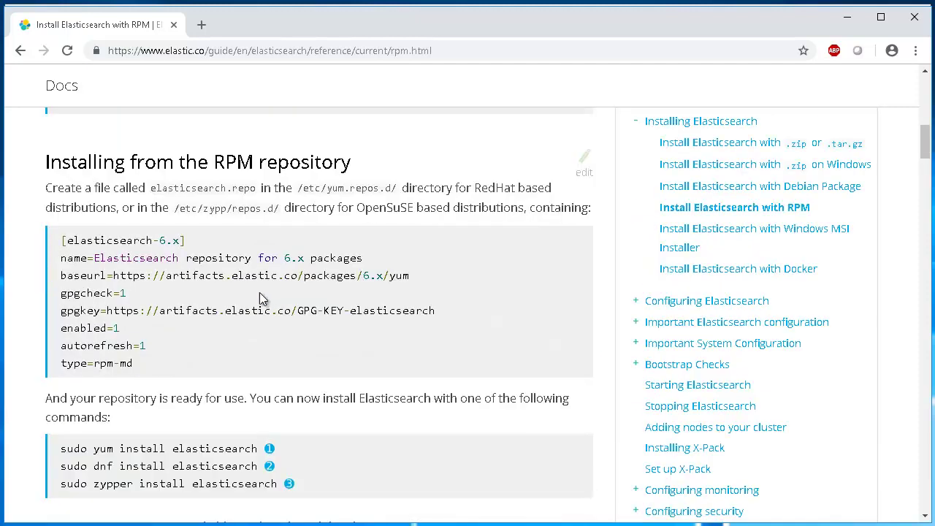
drag(62, 240, 269, 374)
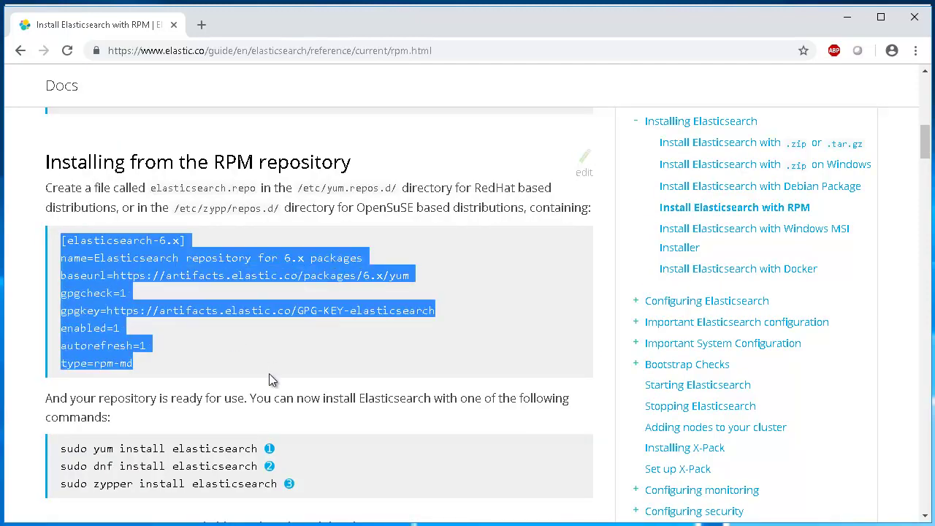
Step: Check the pasted repo config in /etc/yum.repos.d/elasticsearch.repo with vi, then quit with :q
key(alt+Tab)
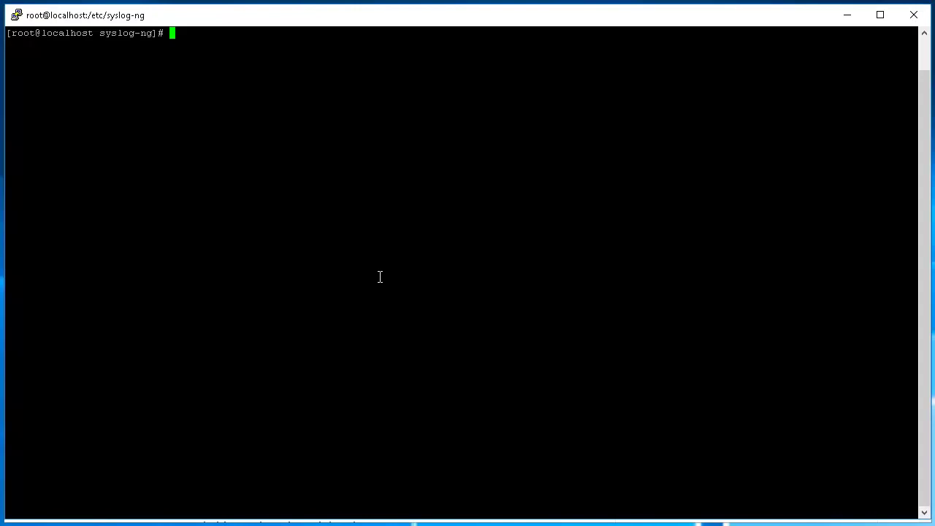
text(vi /etc/yum.repos.d/elasticsearch.repo)
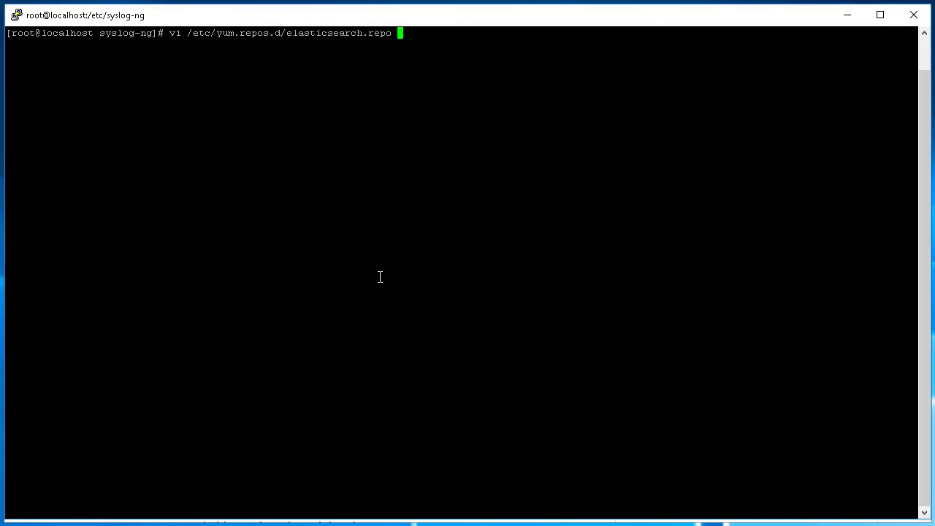
key(Return)
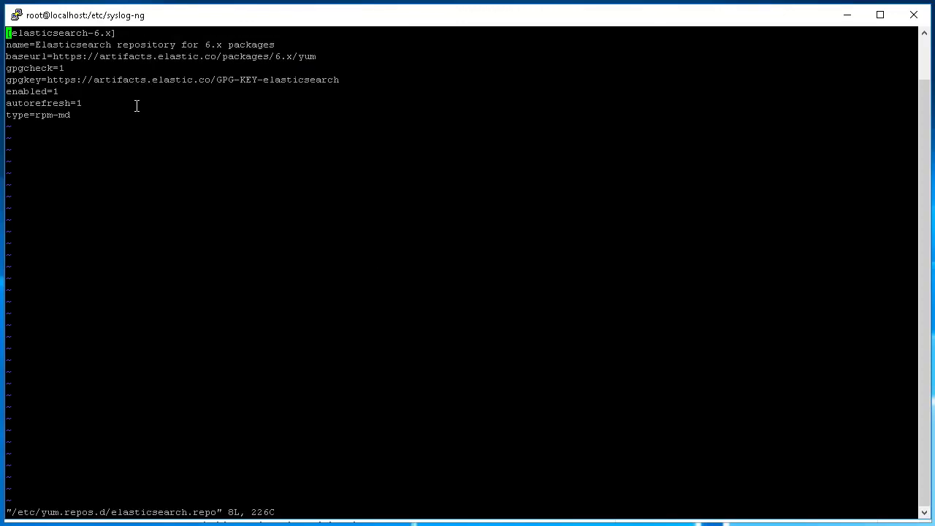
text(:q)
key(Return)
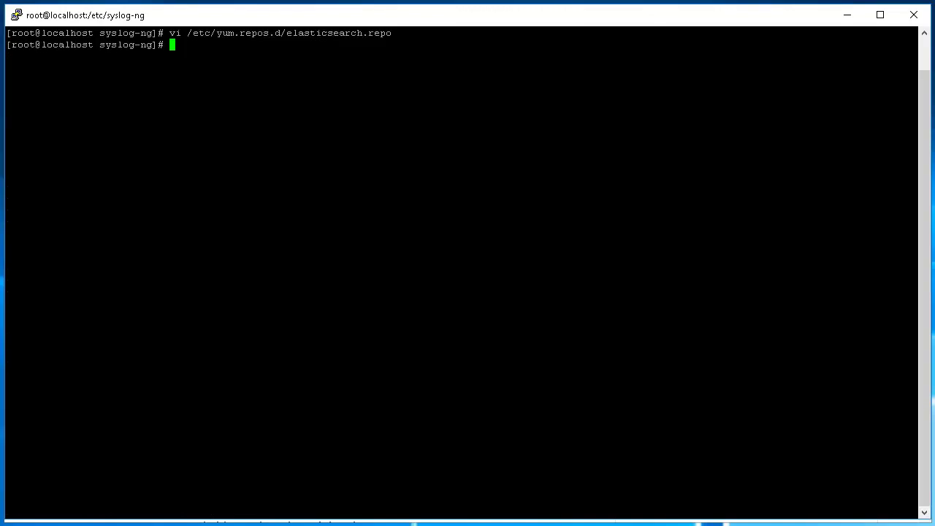
Step: In a new tab, search 'kibana installation centos 7', open the Kibana RPM guide and select the kibana.repo block
key(alt+Tab)
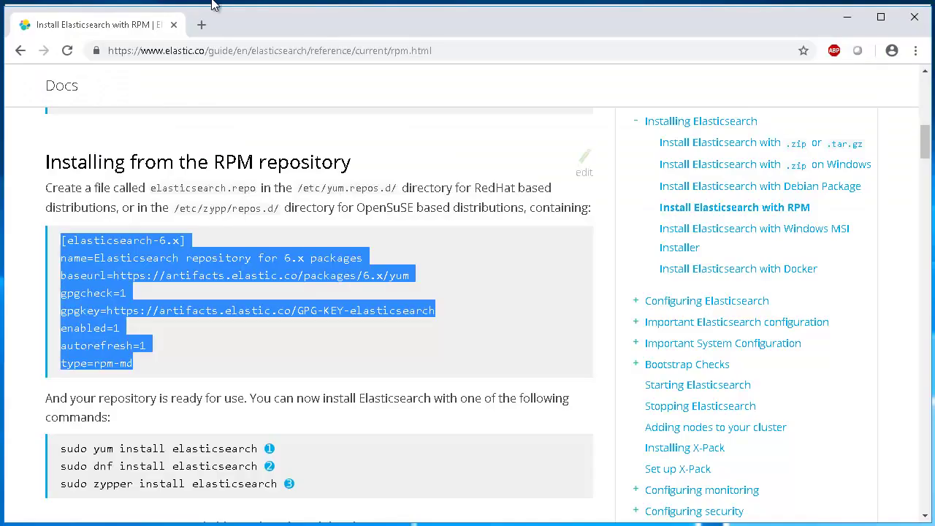
click(193, 24)
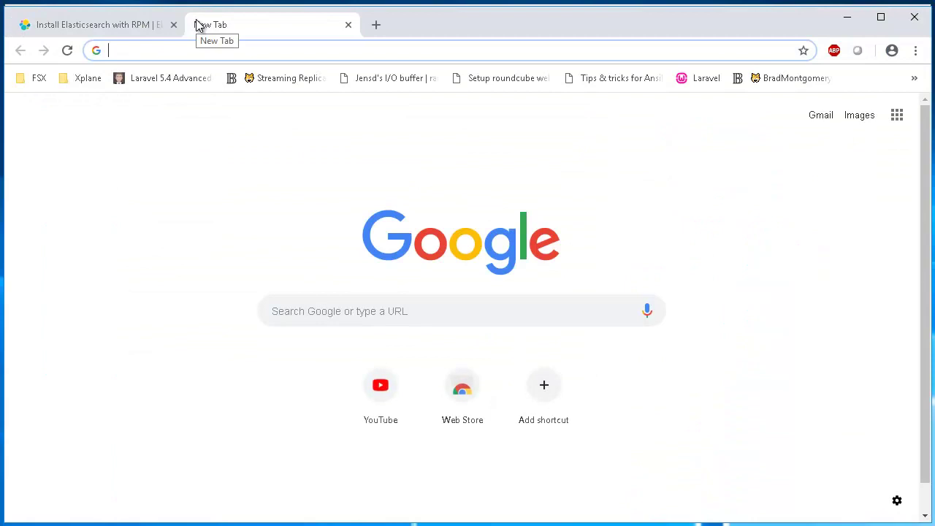
text(kibana )
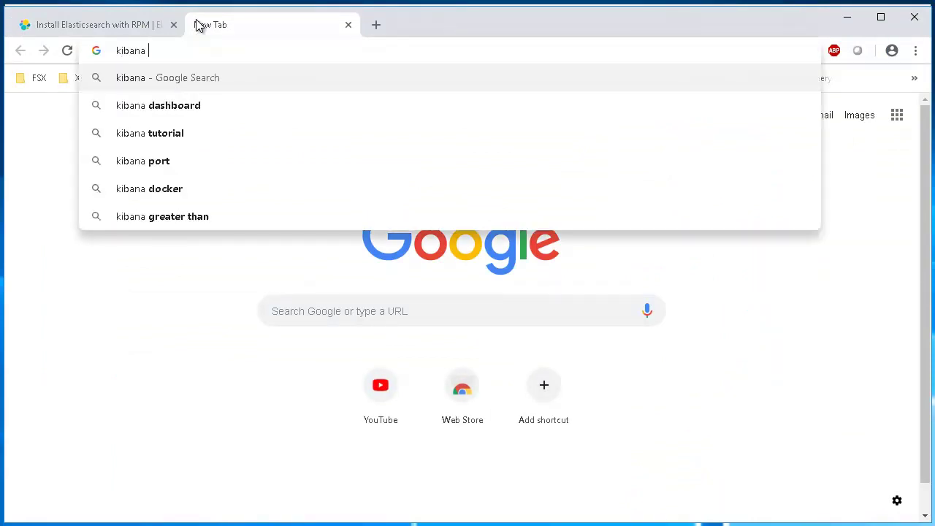
text(installation centos 7)
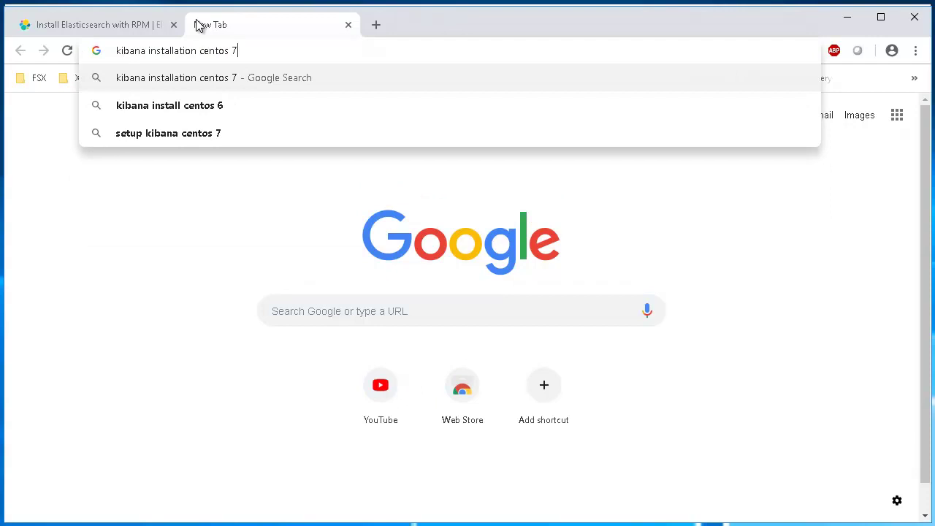
key(Return)
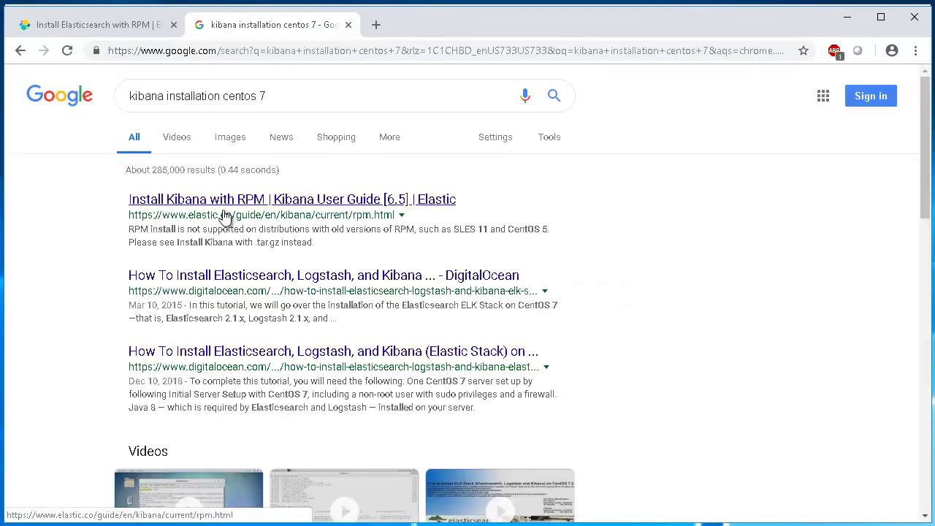
click(236, 212)
scroll(290, 225, down, 8)
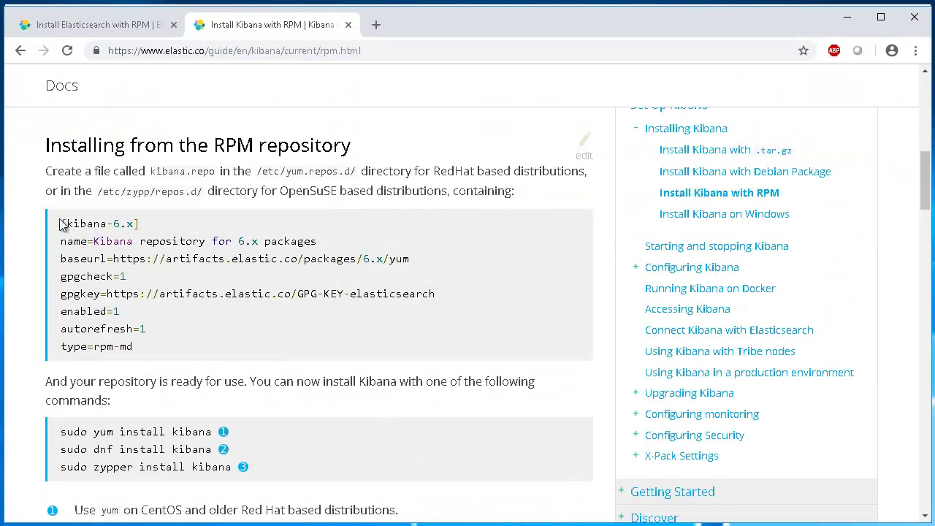
drag(61, 222, 133, 347)
Step: Create /etc/yum.repos.d/kibana.repo in vi and save it with :wq
key(alt+Tab)
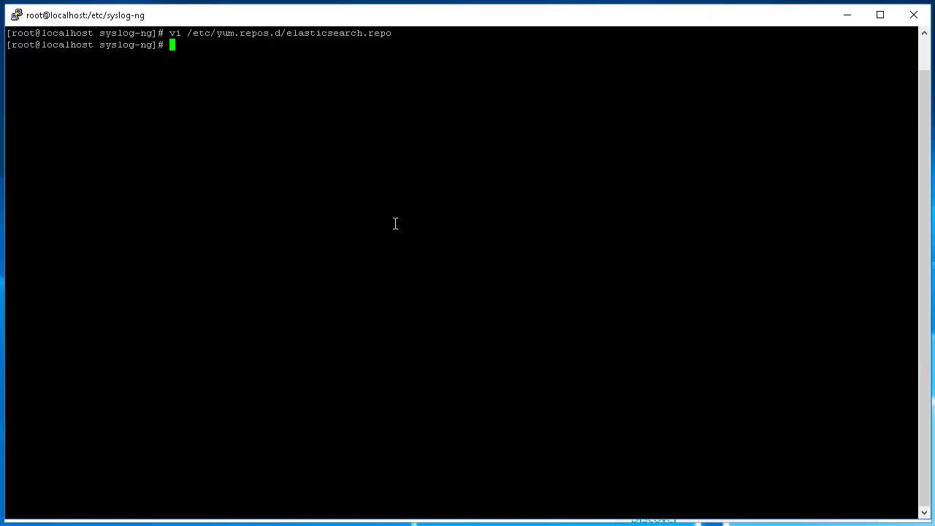
text(vi /etc/yum.repos.d/kibana.repo)
key(Return)
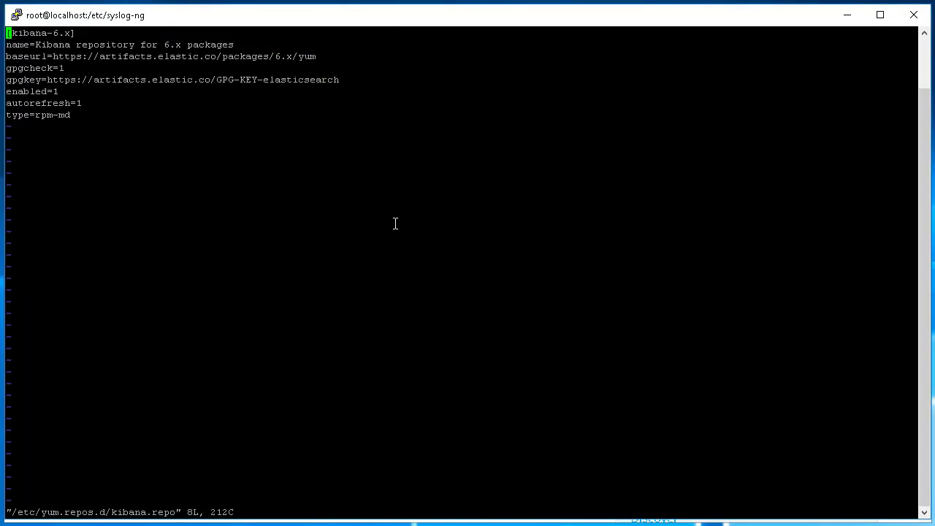
text(:wq)
key(Return)
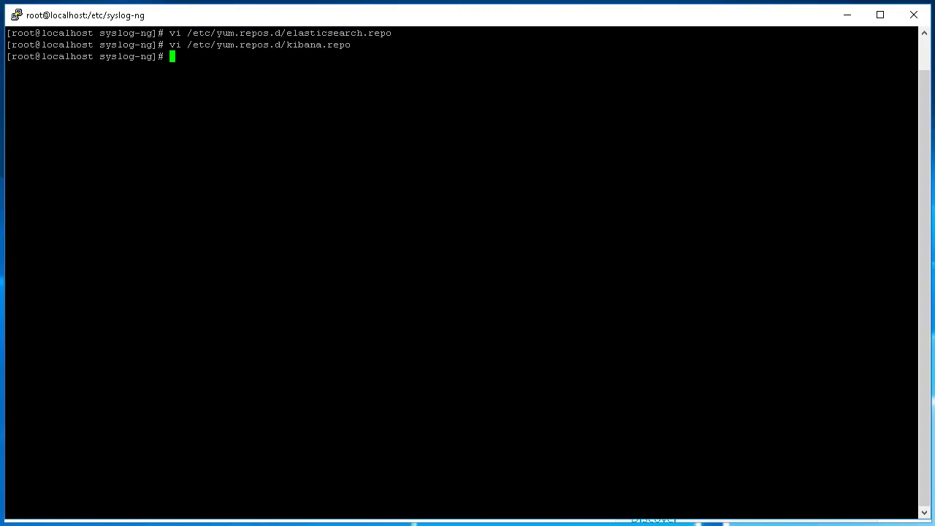
Step: Run yum install elasticsearch kibana, note the 6.5.4-1 version, and confirm with y
click(563, 266)
text(yum install elasticsearch kibana)
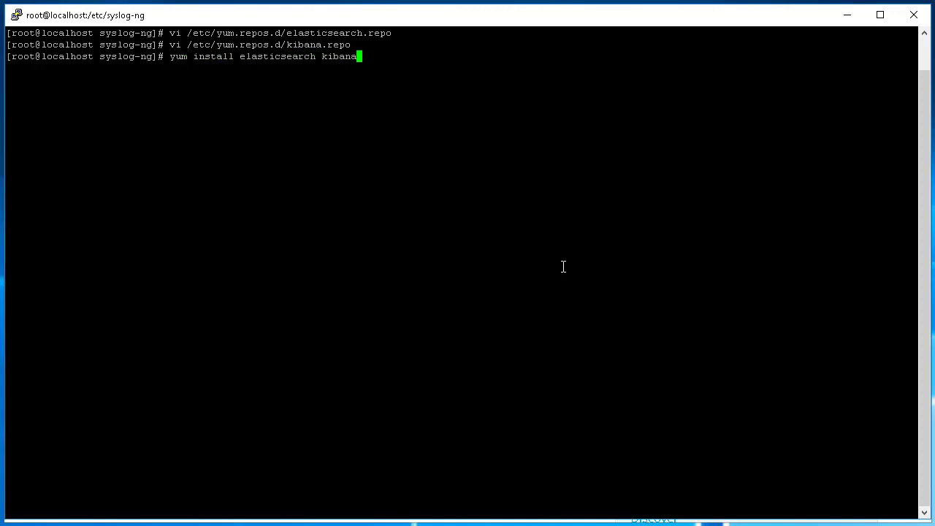
key(Return)
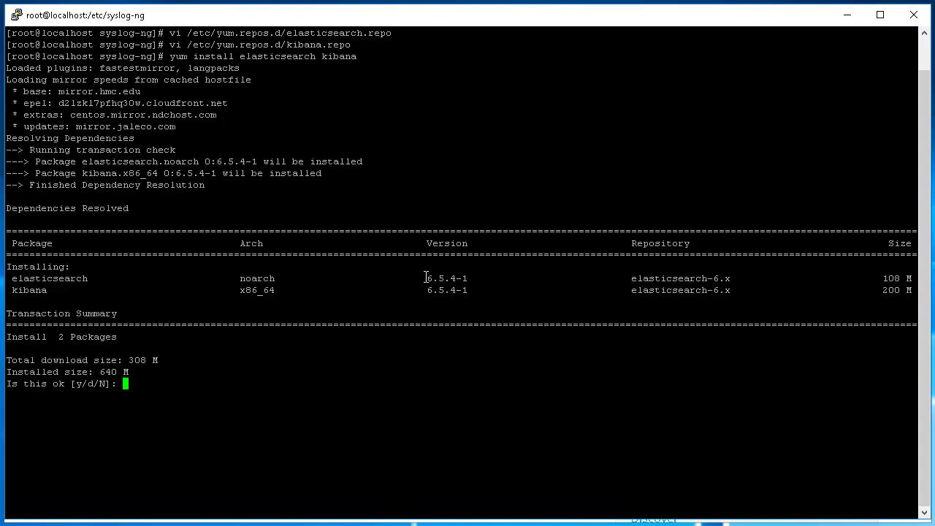
drag(423, 277, 475, 290)
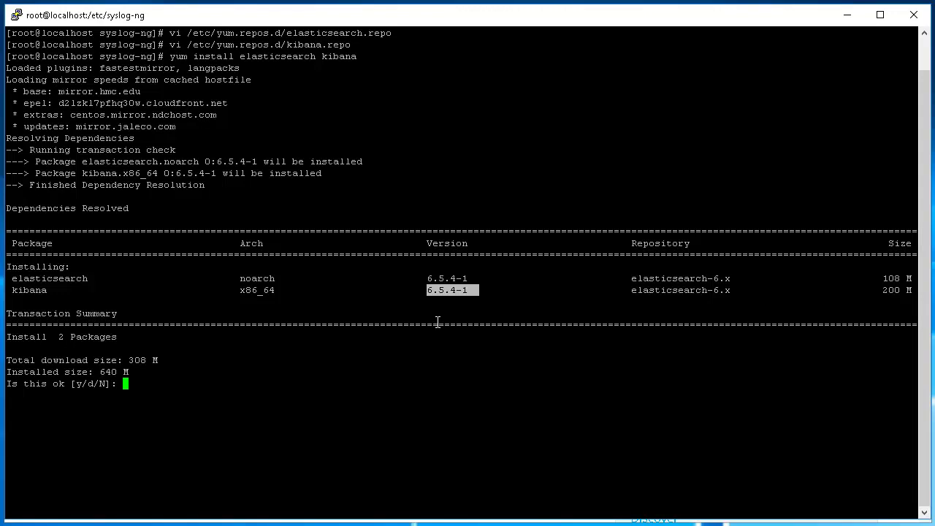
text(y)
key(Return)
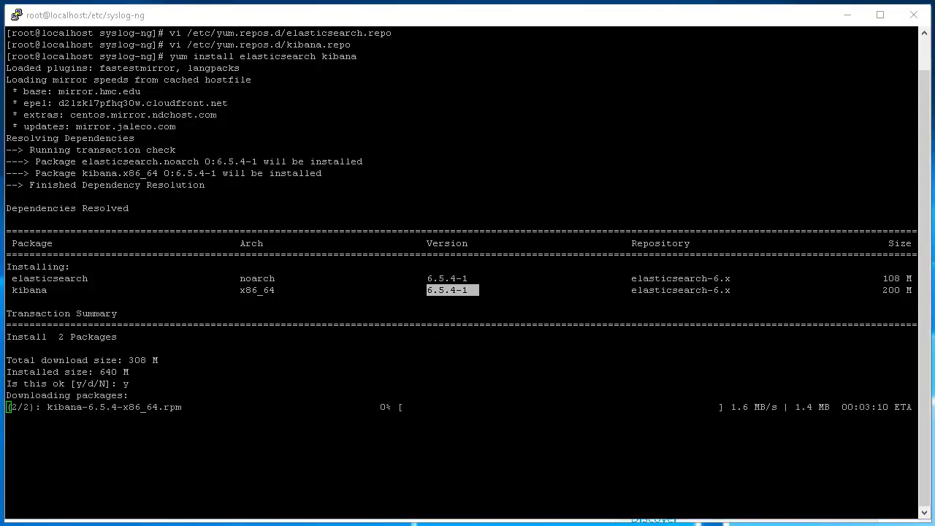
key(alt+Tab)
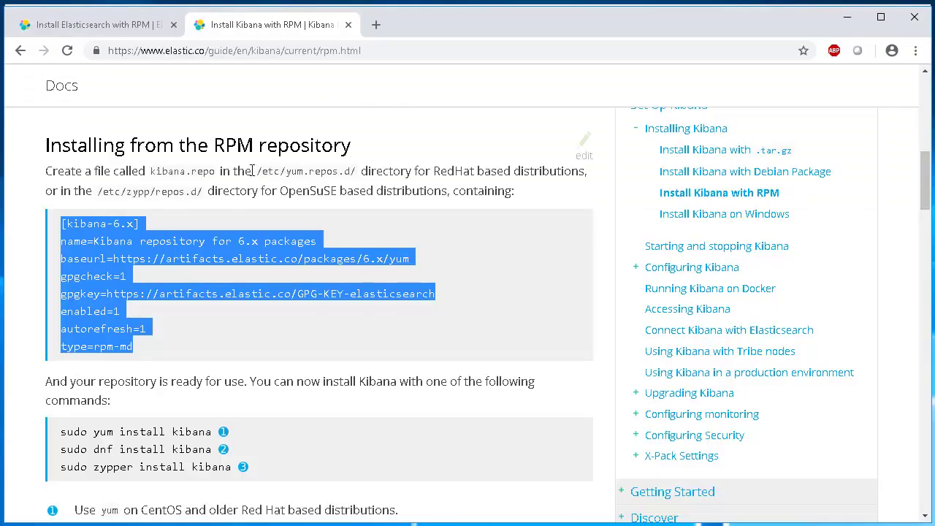
Step: Search 'elasticsearch kibana matrix', review the Elastic Support Matrix table, then minimize Chrome
click(376, 22)
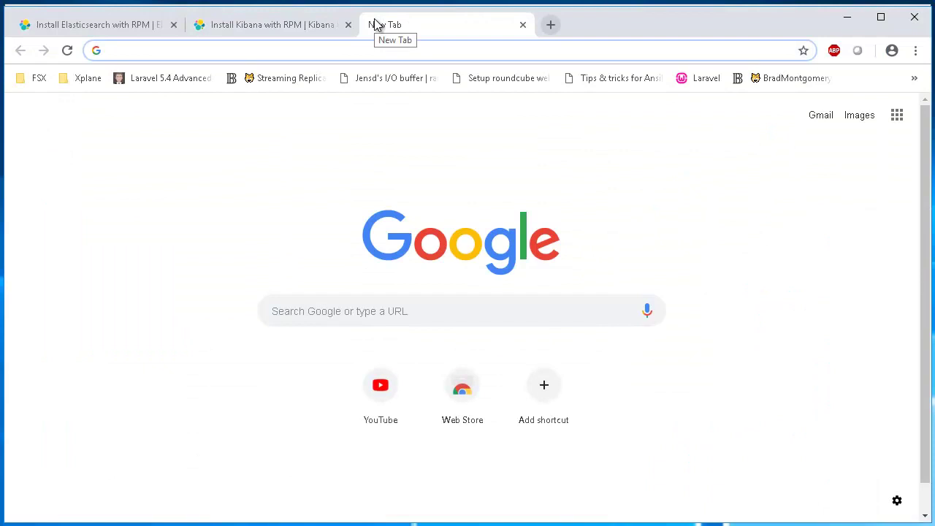
text(elasticsearch kib)
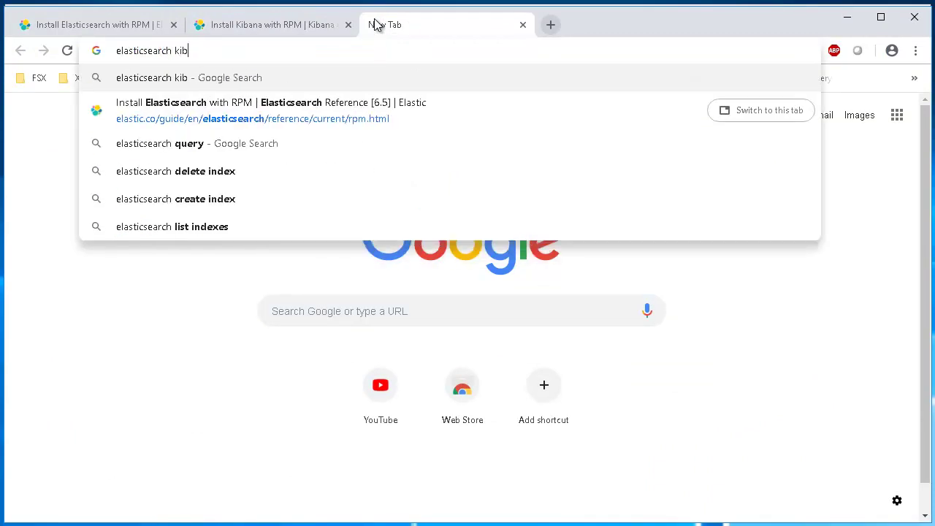
text(ana matrix)
key(Return)
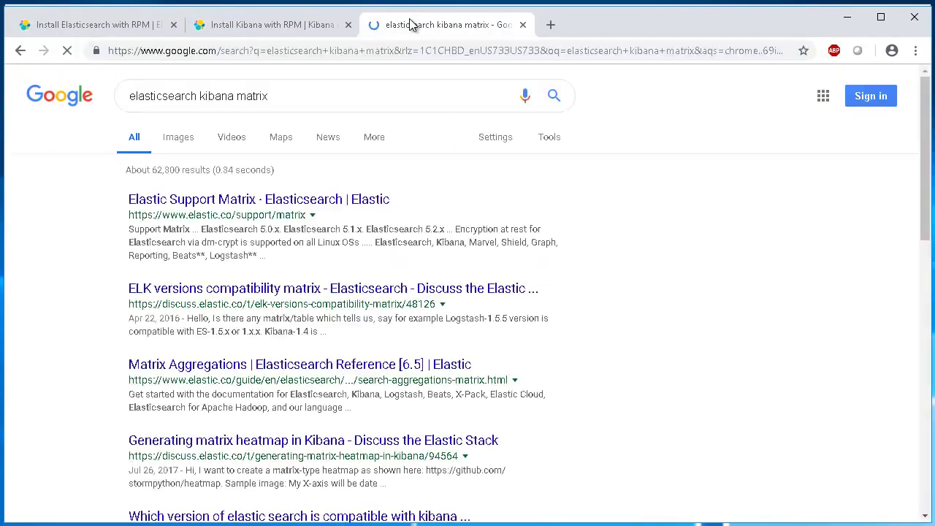
click(260, 198)
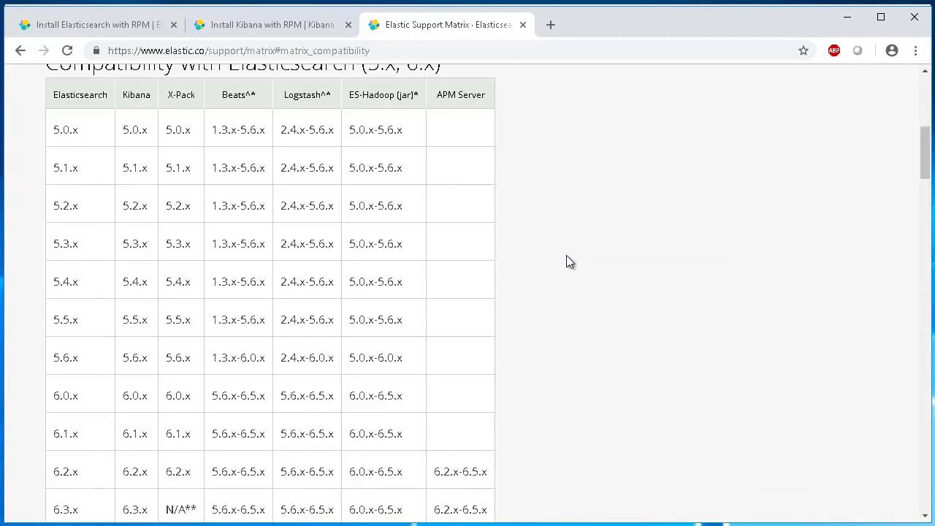
scroll(567, 257, up, 3)
scroll(705, 384, down, 1)
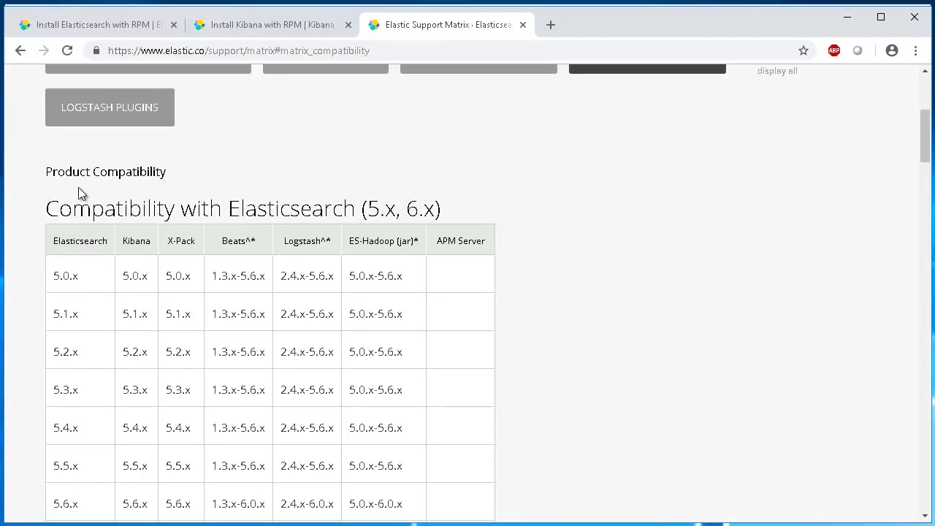
scroll(211, 317, down, 4)
scroll(211, 322, down, 2)
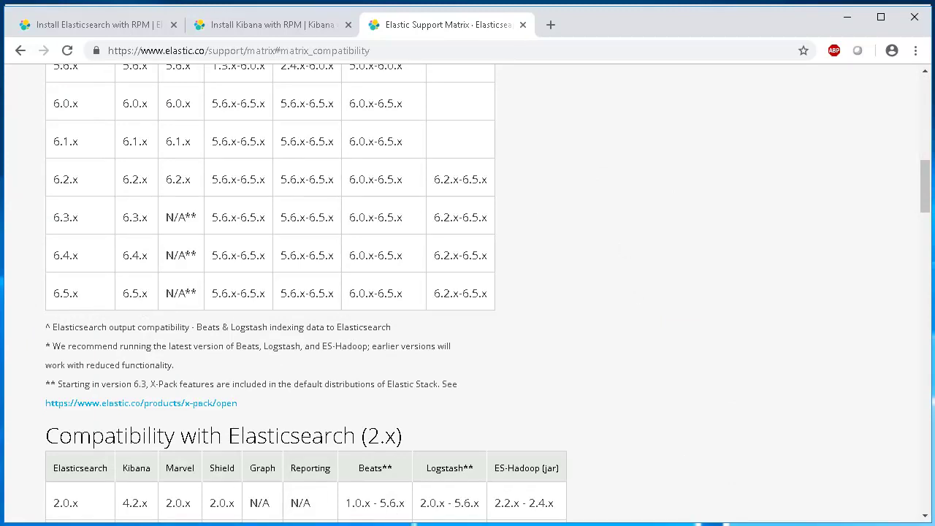
click(847, 18)
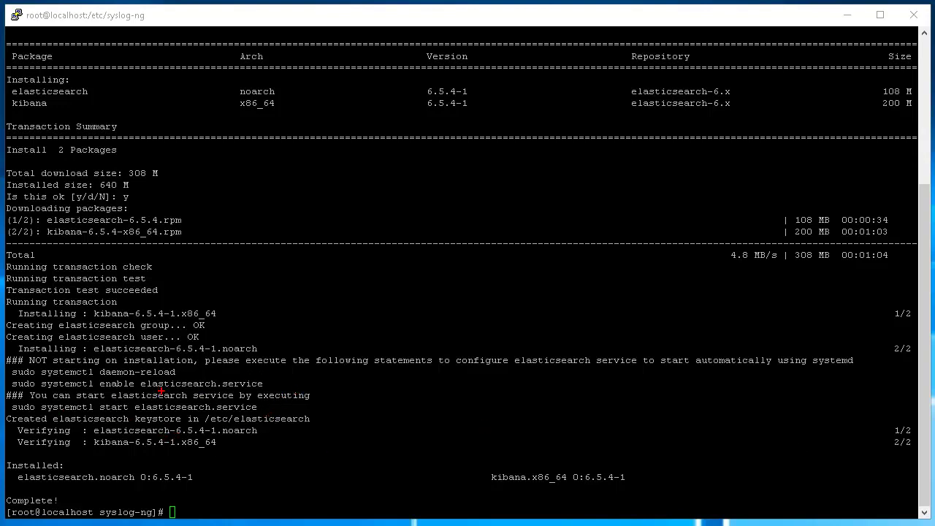
Step: List /etc/elasticsearch/elasticsearch.yml with ls, using Tab completion, to confirm it exists
drag(110, 391, 271, 367)
key(Escape)
text(ls /etc/e)
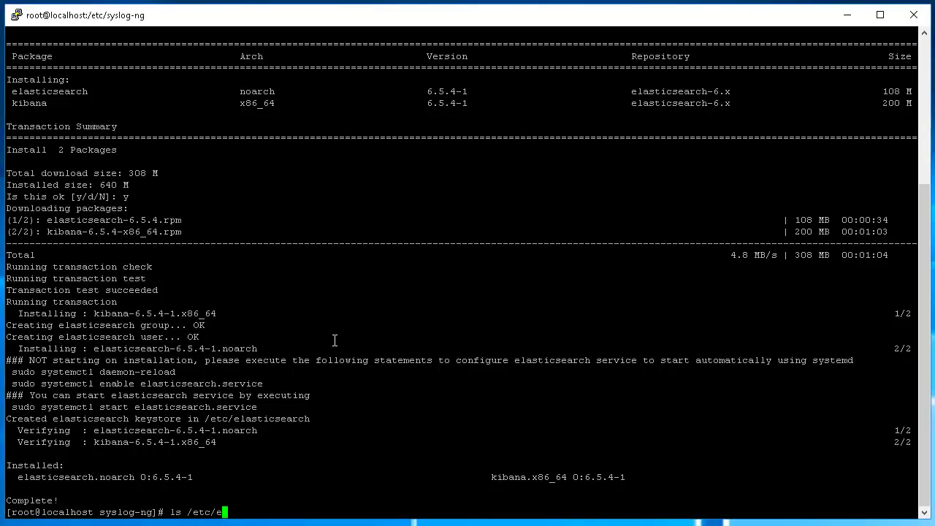
text(lasticsearch/elasticsearch/e)
key(Tab)
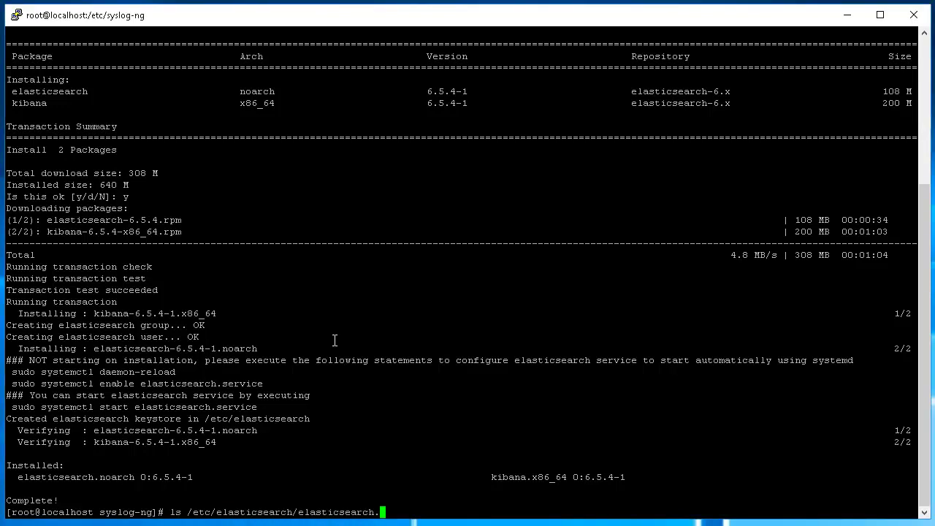
text(y)
key(Tab)
key(Return)
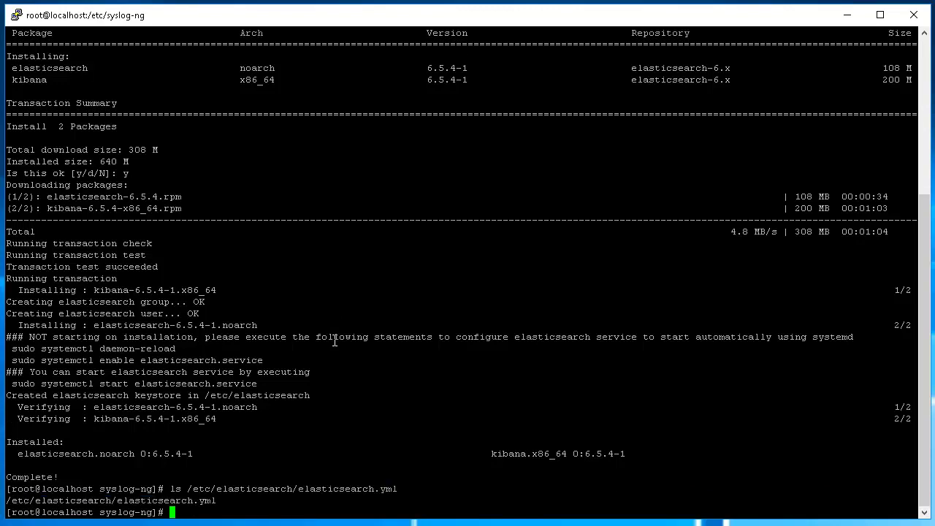
Step: List /etc/kibana/kibana.yml and highlight both config file paths on screen
text(ls /etc/kibana/)
text(kibana.yml)
key(Return)
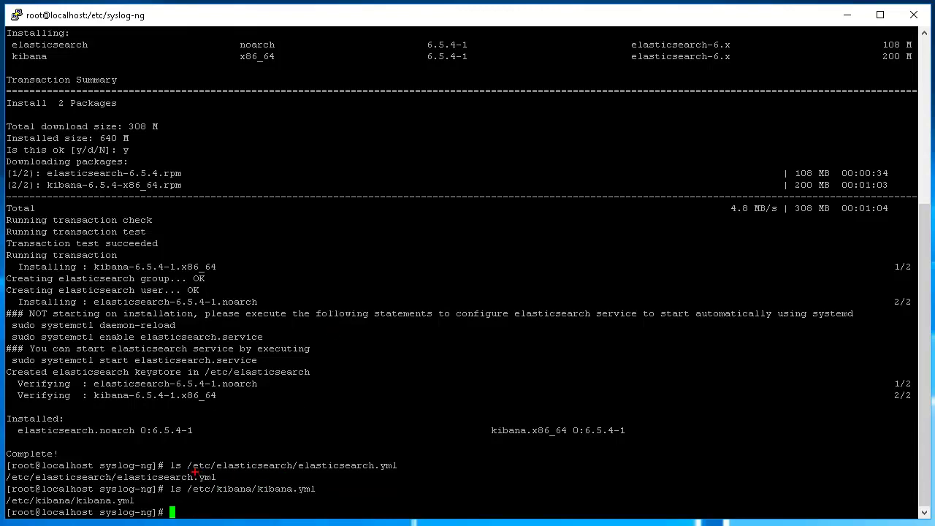
drag(216, 472, 284, 442)
drag(219, 473, 239, 473)
drag(137, 502, 359, 497)
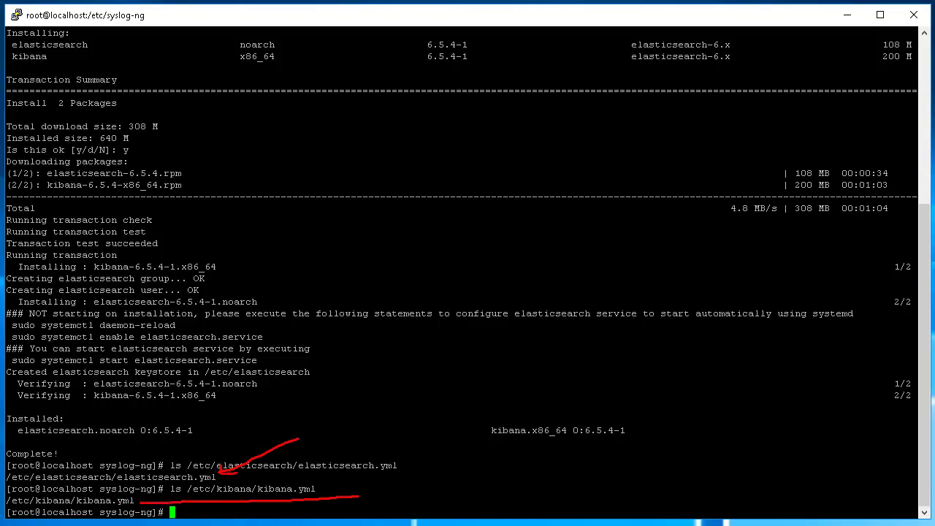
mouse_move(137, 500)
mouse_down()
mouse_move(144, 494)
mouse_move(146, 508)
mouse_up()
key(Escape)
text(vi )
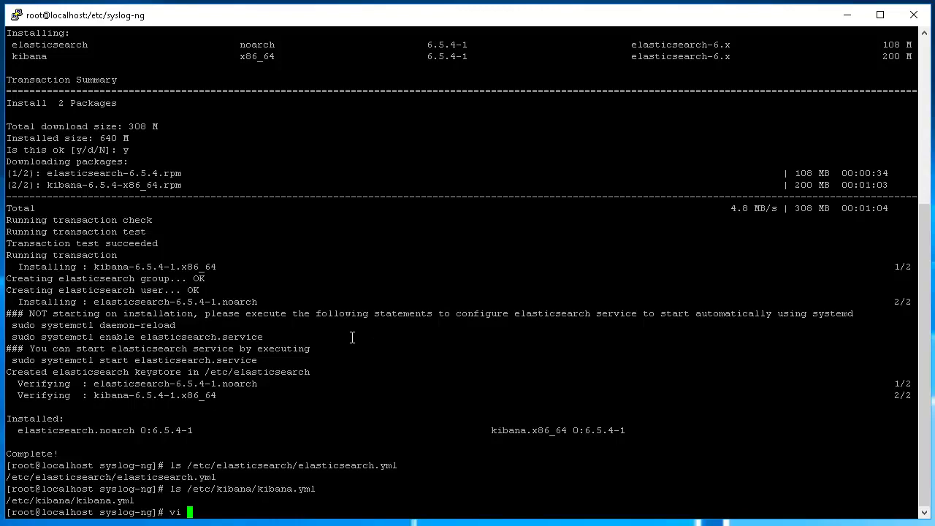
text(/etc/elasticsearch/elast)
key(Tab)
Step: Open elasticsearch.yml in vi and point out the path.logs and memory_lock settings
text(yml)
key(Return)
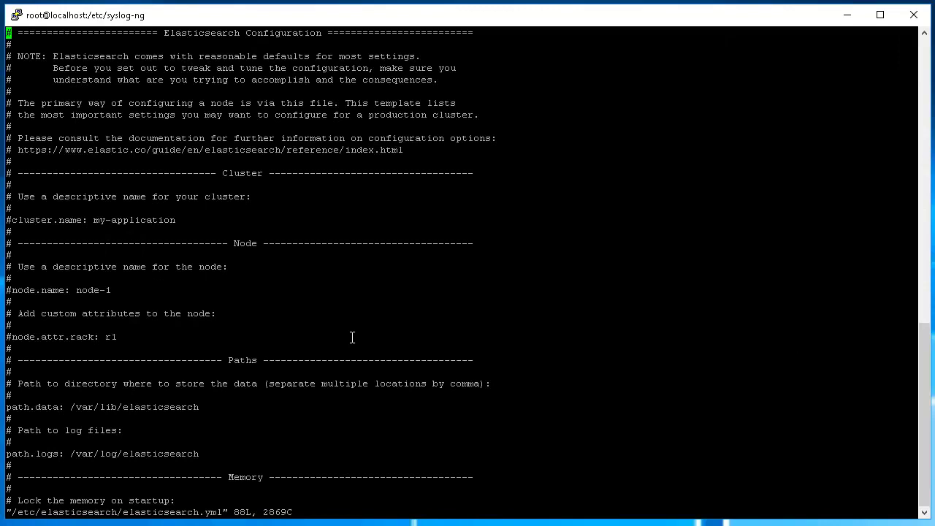
key(Down)
key(Down)
key(Down)
key(Down)
key(Down)
key(Down)
key(Down)
key(Down)
key(Down)
key(Down)
key(Down)
key(Down)
key(Down)
key(Down)
key(Down)
key(Down)
key(Down)
key(Down)
key(Down)
key(Down)
key(Down)
key(Down)
key(Down)
key(Down)
key(Down)
key(Down)
key(Down)
key(Down)
key(Down)
key(Down)
key(ctrl+2)
mouse_move(158, 438)
mouse_down()
mouse_move(200, 392)
mouse_move(153, 444)
mouse_move(177, 432)
mouse_up()
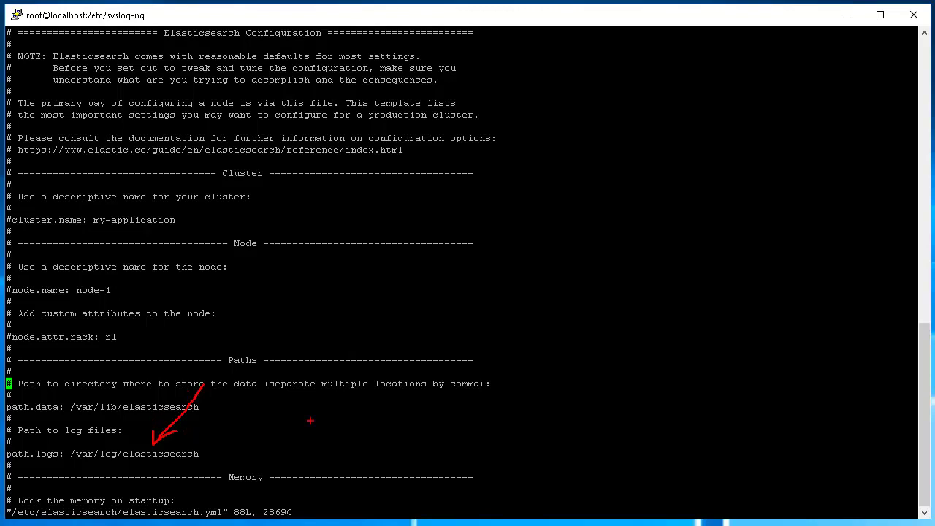
key(Escape)
key(Down)
key(Down)
key(Down)
key(Down)
key(Down)
key(Down)
key(Down)
key(Down)
key(Down)
key(Down)
key(Down)
key(Down)
key(Down)
key(Down)
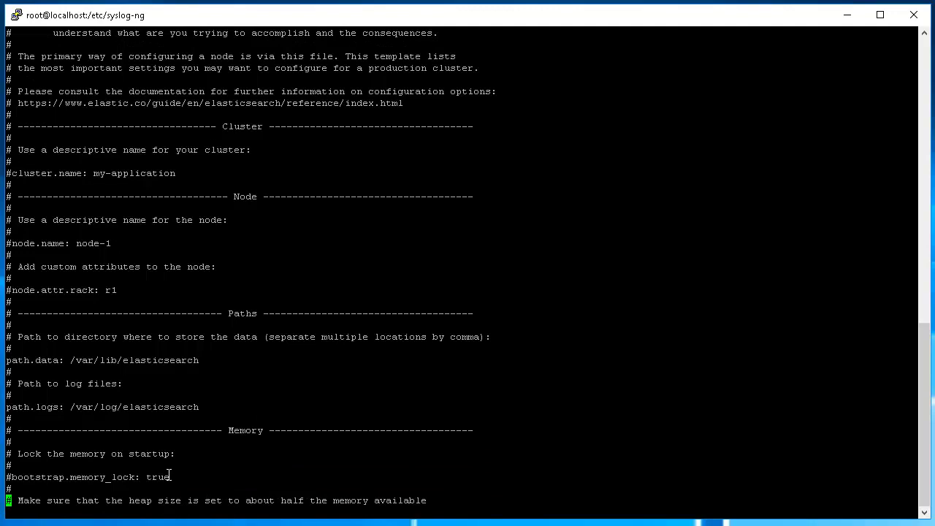
key(ctrl+2)
drag(116, 469, 150, 393)
drag(113, 455, 149, 463)
key(Escape)
Step: Remove the # before bootstrap.memory_lock: true to enable memory locking
key(Down)
key(Down)
key(Up)
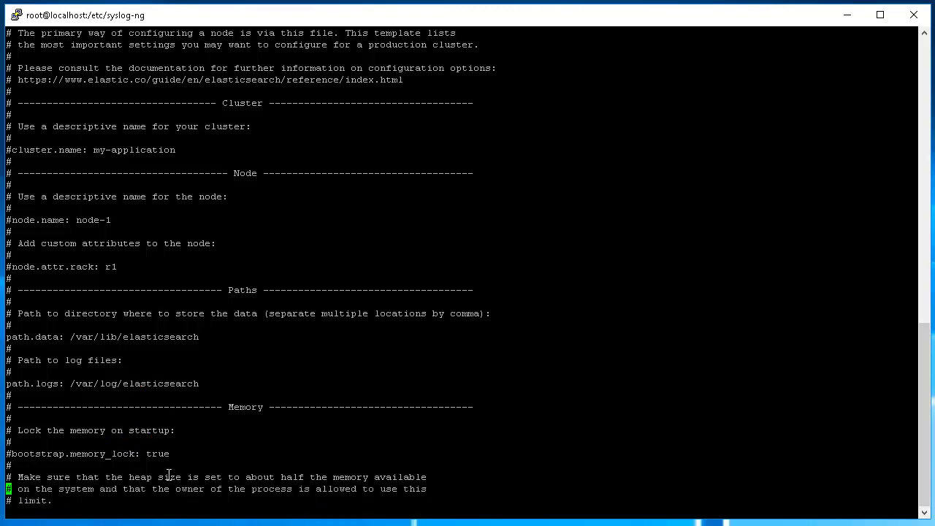
key(Up)
key(Up)
key(Up)
key(i)
key(Delete)
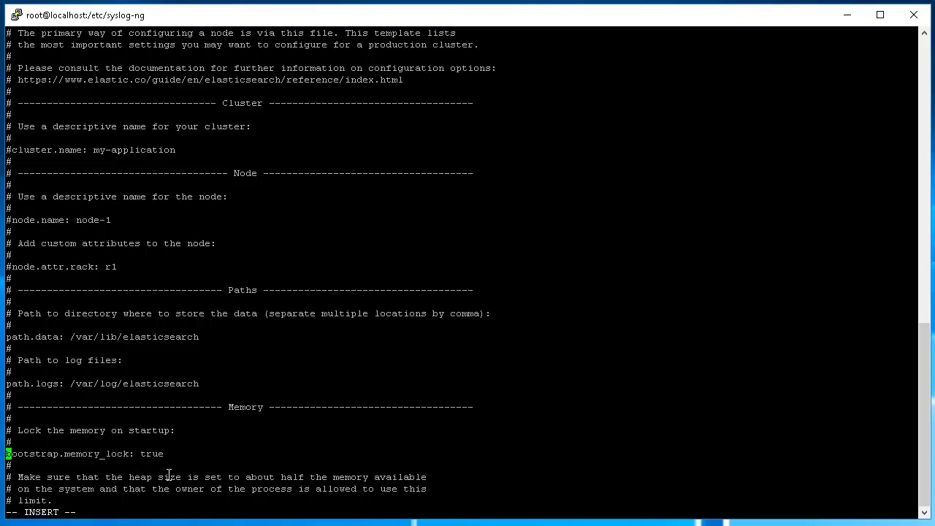
key(Escape)
Step: Review the Network section's network.host and http.port settings, marking it with an arrow
key(Down)
key(Down)
key(Down)
key(Down)
key(Down)
key(Down)
key(Down)
key(Down)
key(Down)
key(Down)
key(Down)
key(Down)
key(Down)
key(Down)
key(Down)
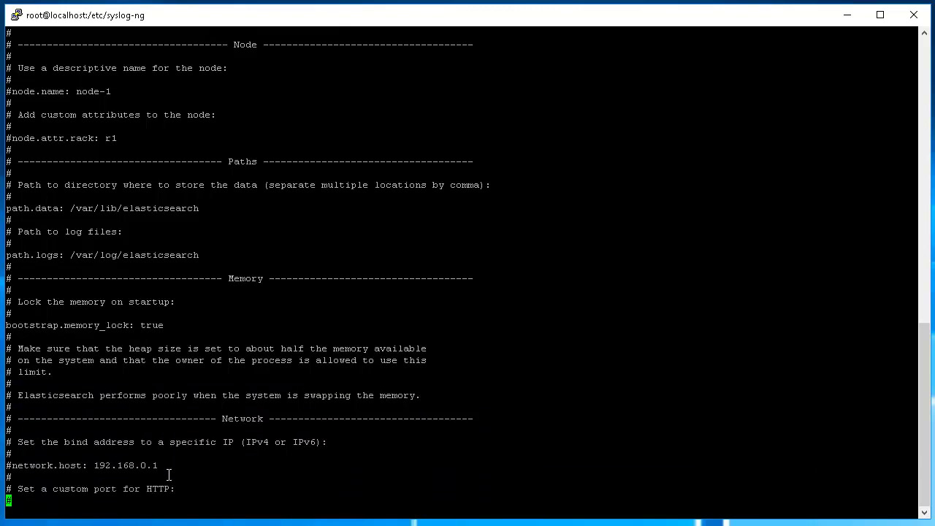
key(Down)
key(Down)
key(Down)
key(Down)
key(Down)
key(Down)
key(Up)
key(Up)
key(Up)
key(Up)
key(Up)
key(Up)
key(Up)
key(Up)
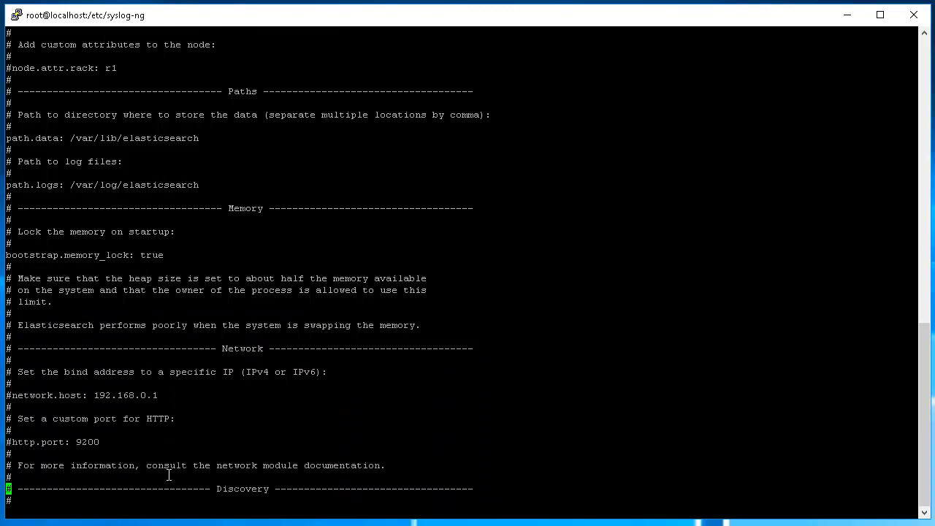
key(Up)
key(Right)
drag(138, 375, 244, 329)
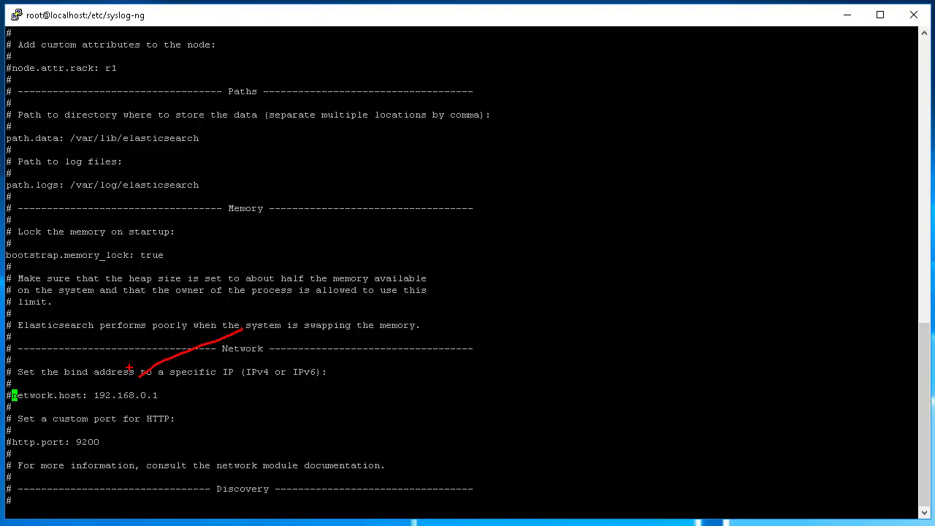
mouse_move(136, 364)
mouse_down()
mouse_move(136, 387)
mouse_move(173, 381)
mouse_up()
key(Escape)
Step: Scroll through the Discovery, Gateway and Various sections, then save and exit with :x
key(Down)
key(Down)
key(Down)
key(Down)
key(Down)
key(Down)
key(Down)
key(Down)
key(Down)
key(Down)
key(Down)
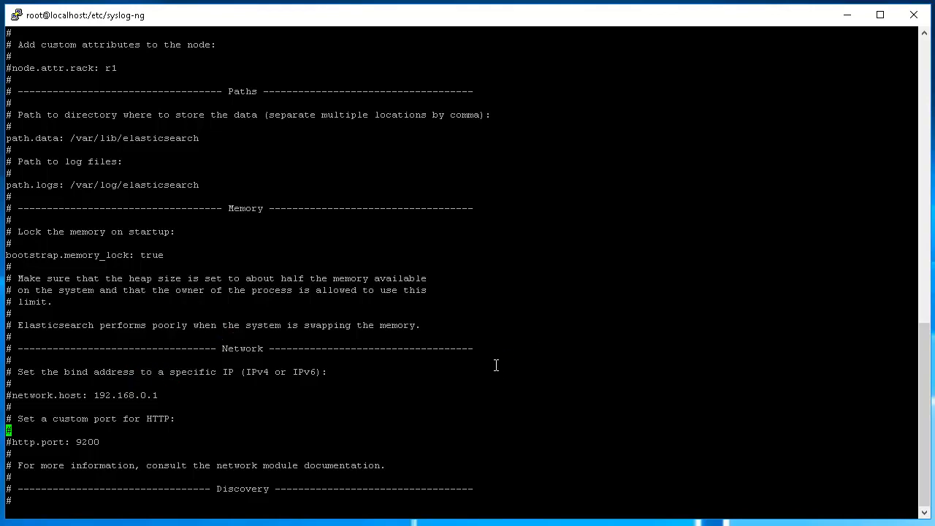
key(Down)
key(Down)
key(Down)
key(Down)
key(Down)
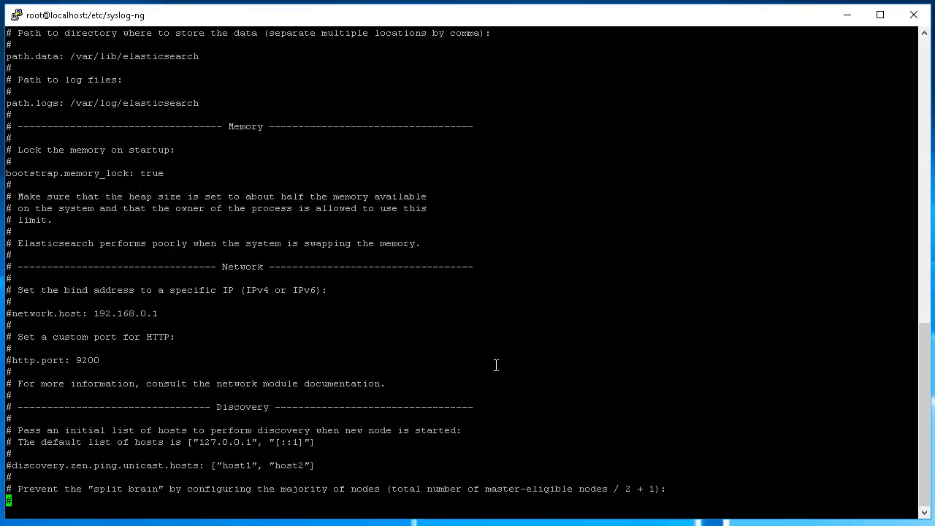
key(Return)
key(Return)
key(Return)
key(Return)
key(Return)
key(Return)
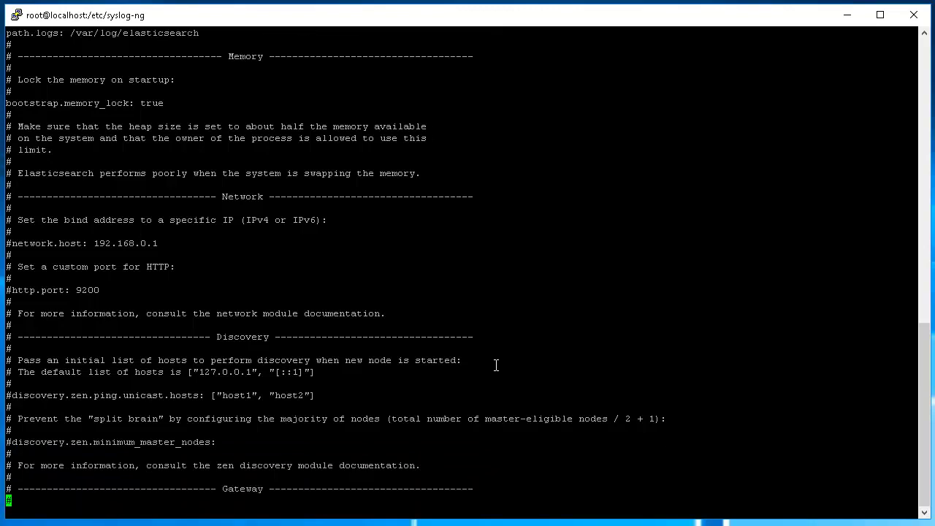
key(Return)
key(Return)
key(Return)
key(Return)
key(Return)
key(Return)
key(Return)
key(Return)
key(Return)
key(Return)
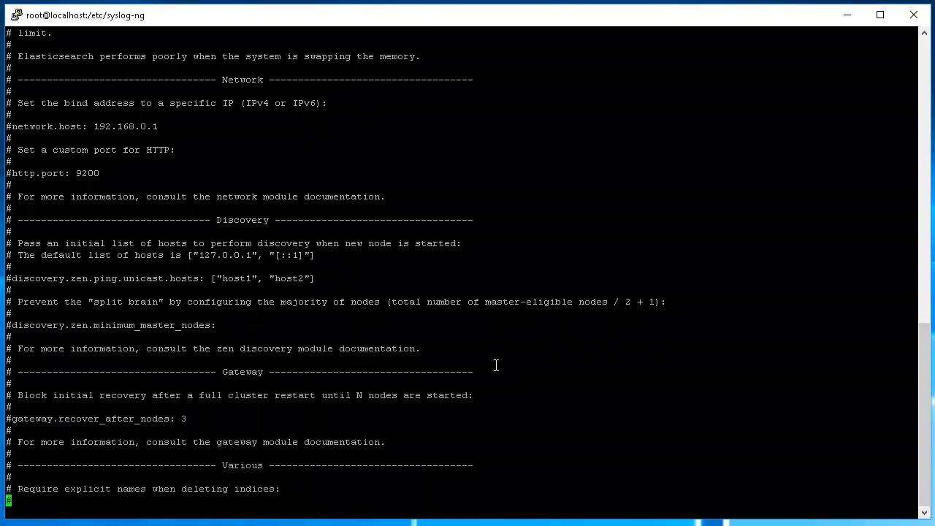
key(Return)
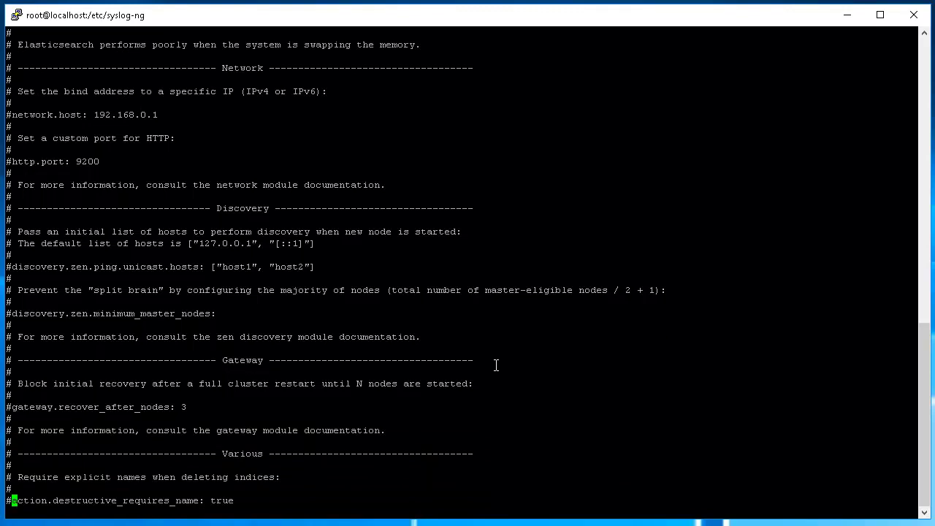
text(:x)
key(Return)
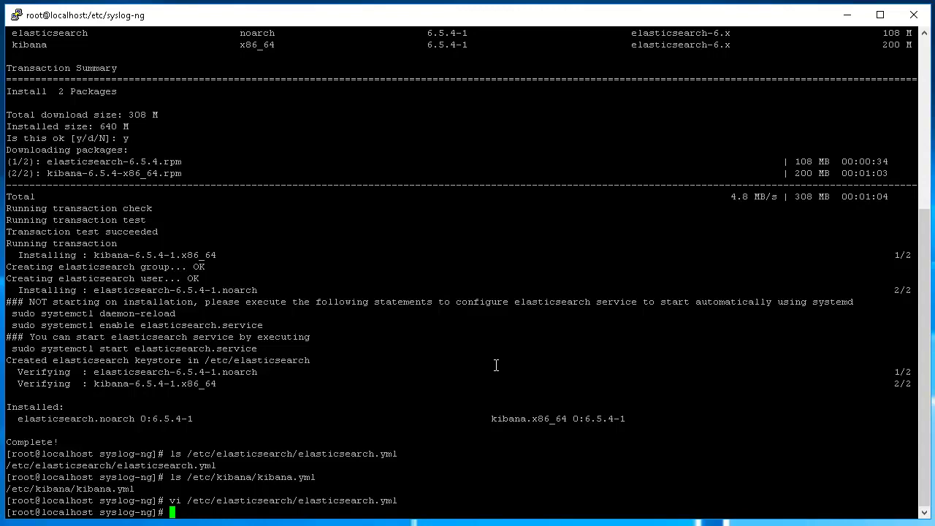
Step: Enable the elasticsearch service at boot and start it with systemctl
text(systemctl enable elasticsearch)
key(Return)
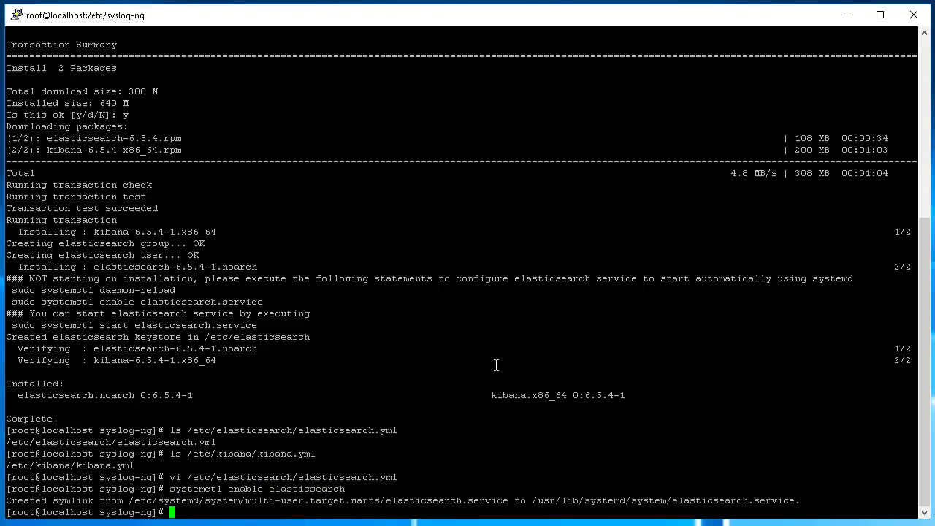
text(systemctl start elasticsearch)
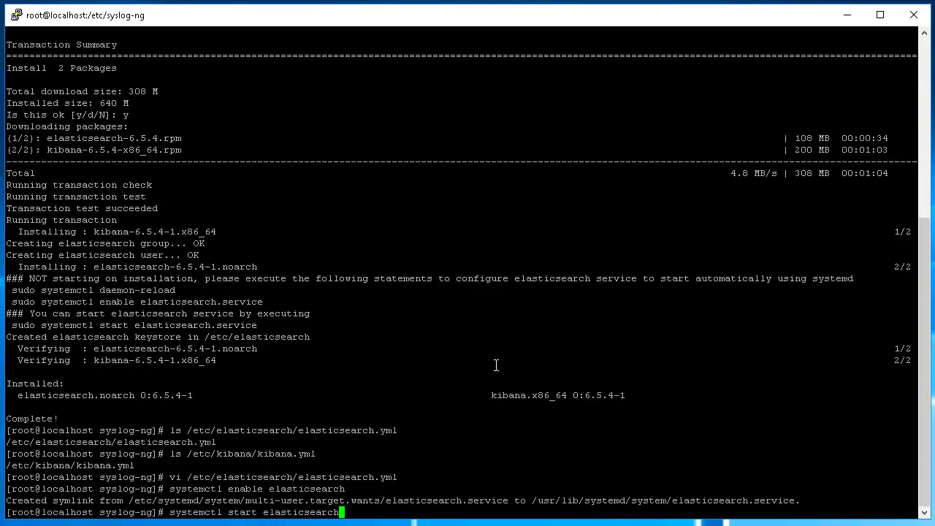
key(Return)
Step: Watch 'netstat -tupan | grep -i list' and mark java's 9200 and 9300 listeners
text(wat)
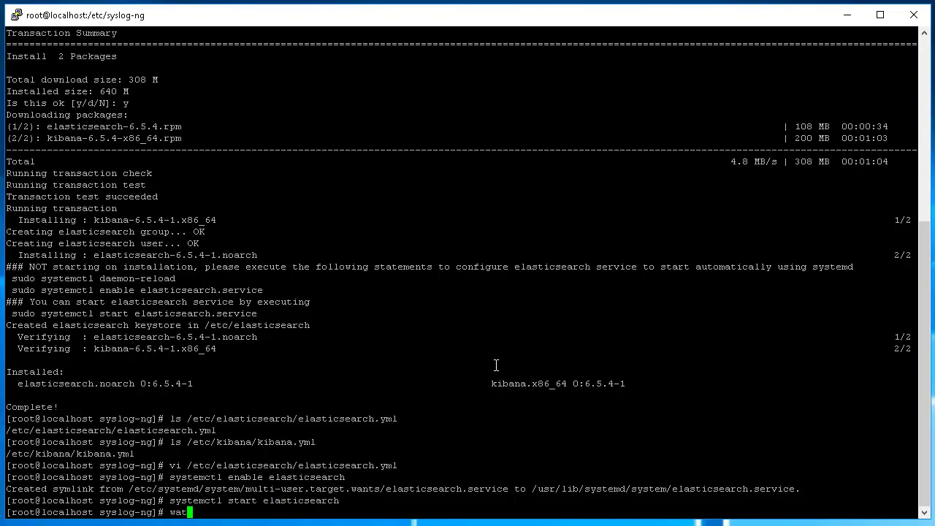
text(ch 'netstat -tupan | grep -i list')
key(Return)
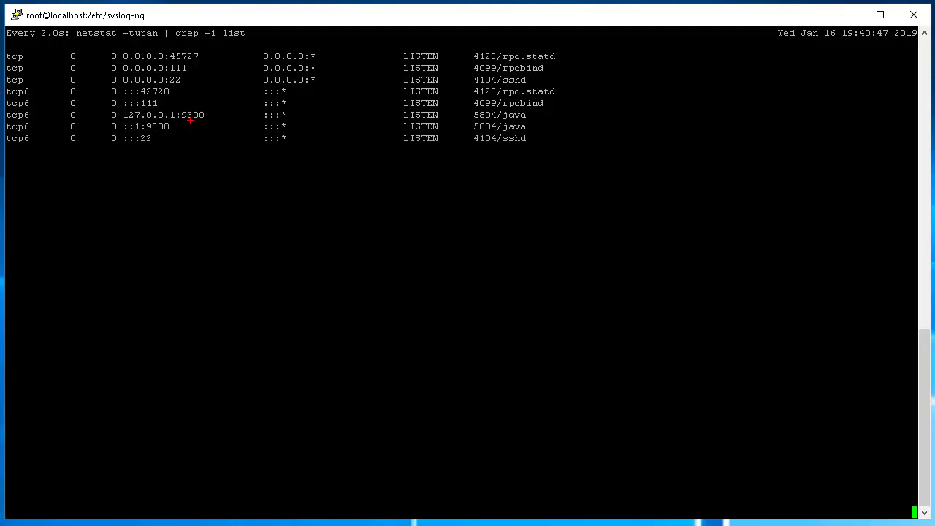
drag(213, 116, 260, 118)
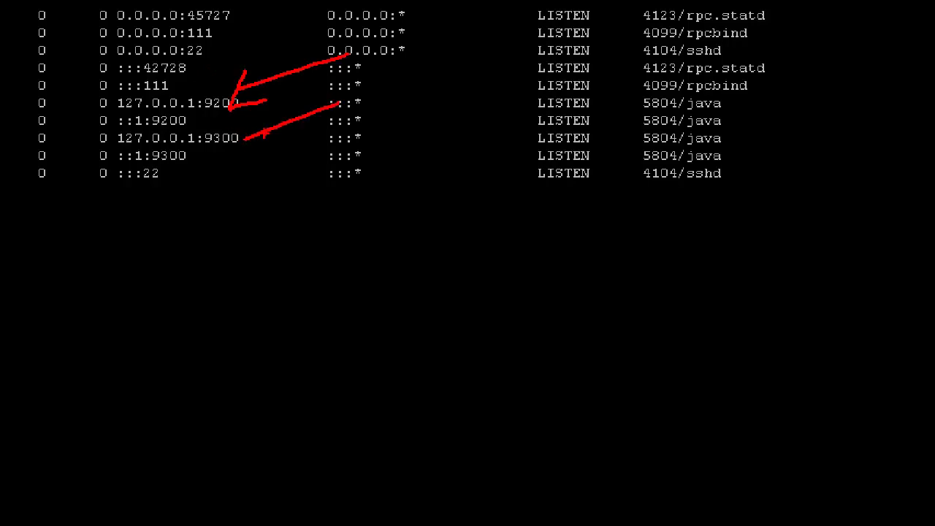
mouse_move(252, 128)
mouse_down()
mouse_move(244, 139)
mouse_move(325, 147)
mouse_up()
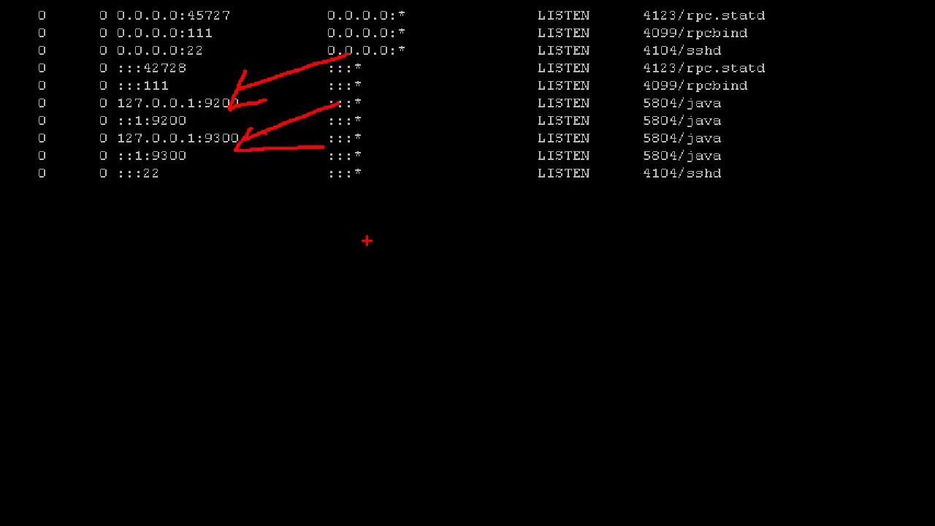
key(Escape)
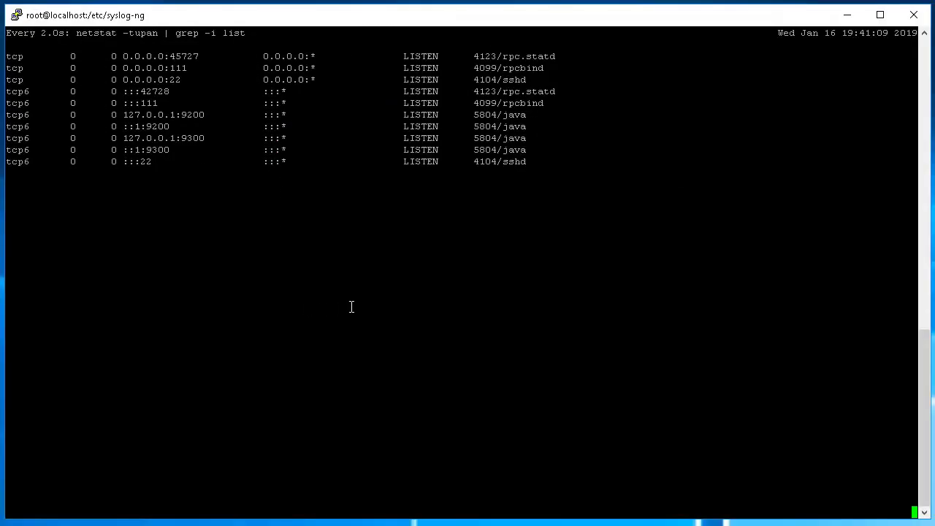
Step: Stop the netstat watch and clear the terminal screen
key(ctrl+c)
text(clear)
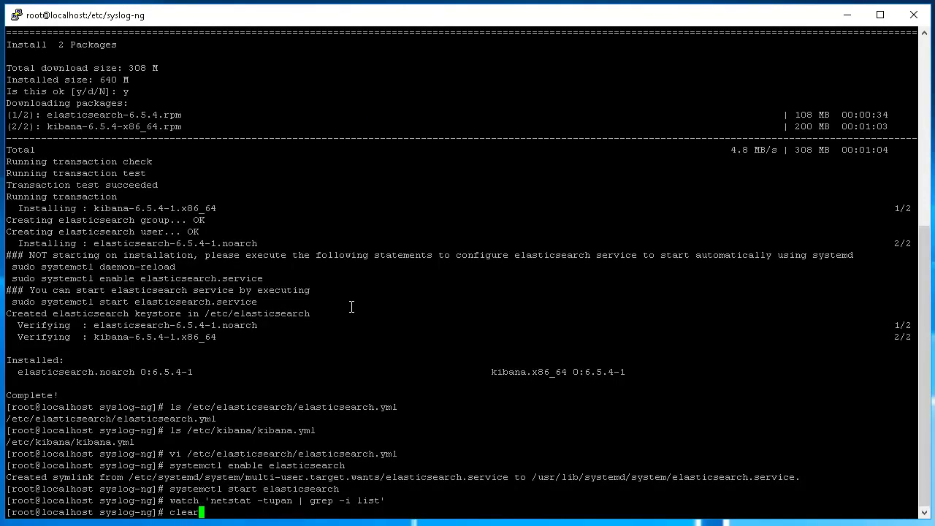
key(Return)
Step: Open /etc/kibana/kibana.yml in vi and move past server.port toward the server.host setting
text(vi /)
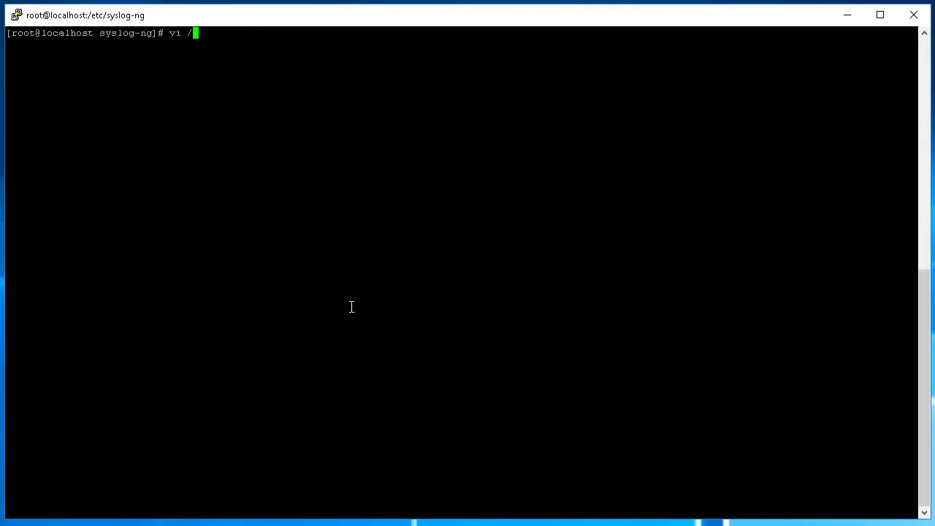
text(etc/kiba)
key(Tab)
text(kiba)
key(Tab)
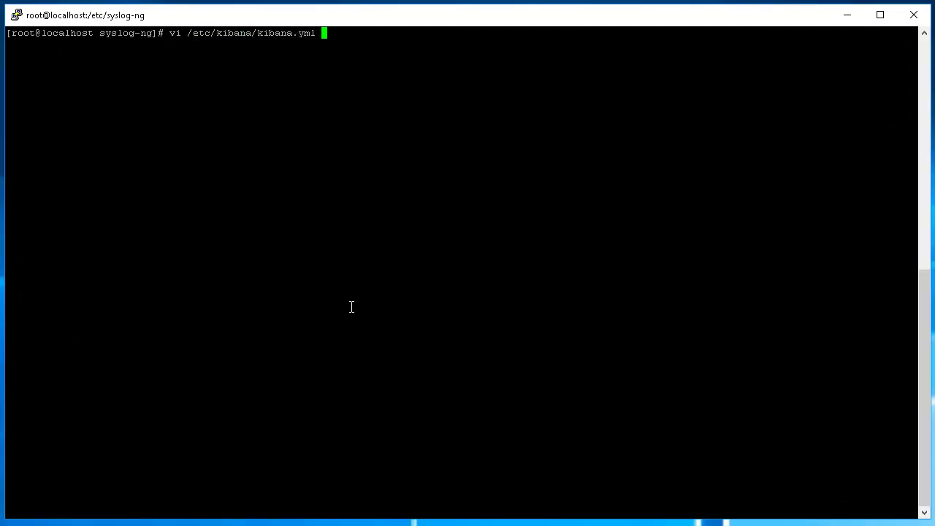
key(Return)
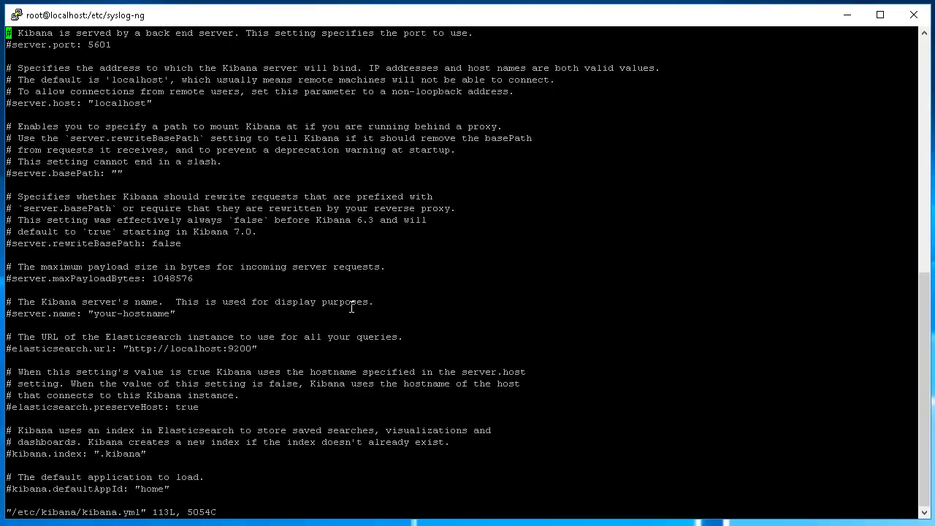
key(Down)
key(Down)
key(Up)
key(Down)
key(Down)
key(Down)
key(Down)
key(Down)
Step: Uncomment server.host in kibana.yml and change its value to 192.168.100.192
key(i)
key(Delete)
key(Right)
key(Right)
key(Right)
key(Right)
key(Right)
key(Right)
key(Right)
key(Right)
key(Right)
key(Right)
key(Right)
key(Right)
key(Right)
key(Right)
key(Right)
key(Right)
key(Right)
key(Right)
key(Right)
key(Right)
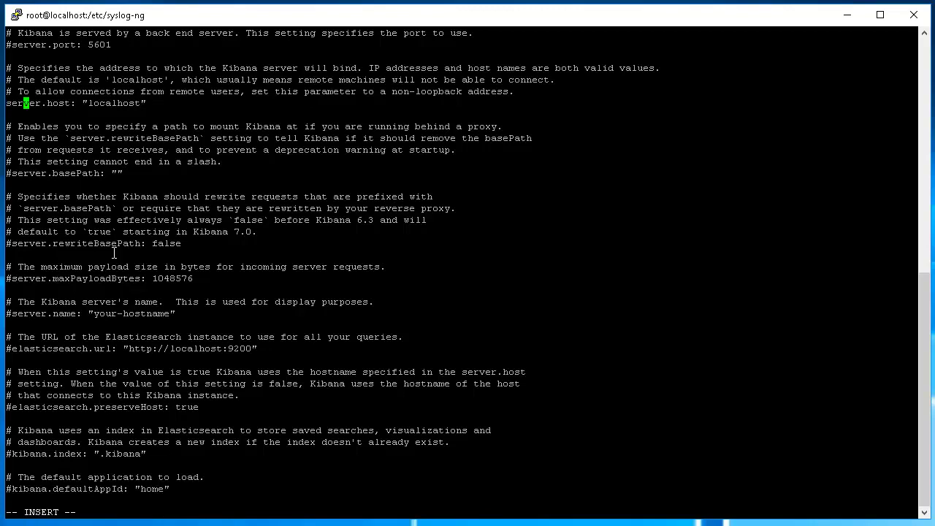
key(Right)
key(Right)
key(Right)
key(BackSpace)
key(BackSpace)
key(BackSpace)
key(BackSpace)
key(BackSpace)
key(BackSpace)
key(BackSpace)
key(BackSpace)
key(BackSpace)
key(BackSpace)
key(BackSpace)
text(192.168.100.192)
key(Escape)
Step: Uncomment the elasticsearch.url setting
key(Down)
key(Down)
key(Down)
key(Down)
key(Down)
key(Down)
key(Down)
key(Down)
key(Down)
key(Down)
key(Down)
key(Down)
key(Down)
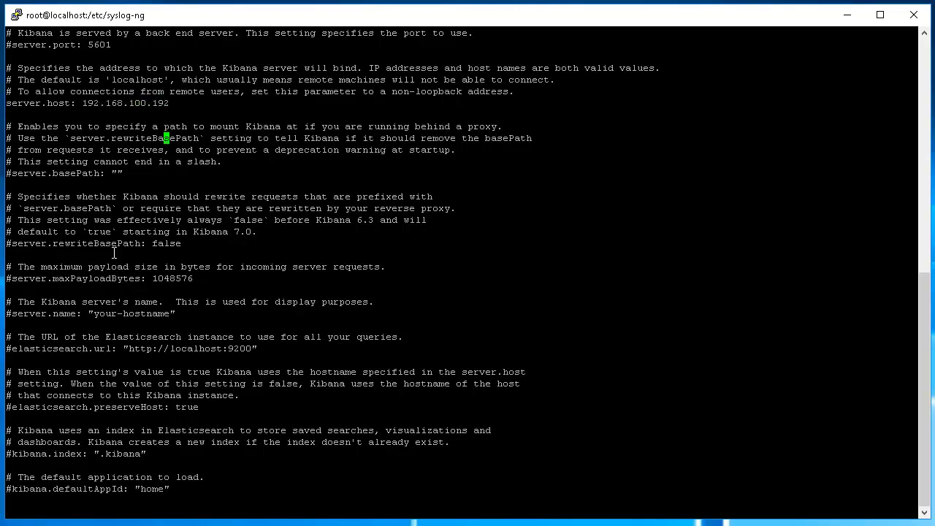
key(Down)
key(Down)
key(Down)
key(Down)
key(Down)
key(Down)
key(Down)
key(Down)
key(Left)
key(Left)
key(Left)
key(Left)
key(Left)
key(Left)
key(Left)
key(Left)
key(Left)
key(Left)
key(Left)
key(Left)
key(Left)
key(Left)
key(Left)
key(Left)
key(Left)
key(Left)
key(Left)
key(Left)
key(i)
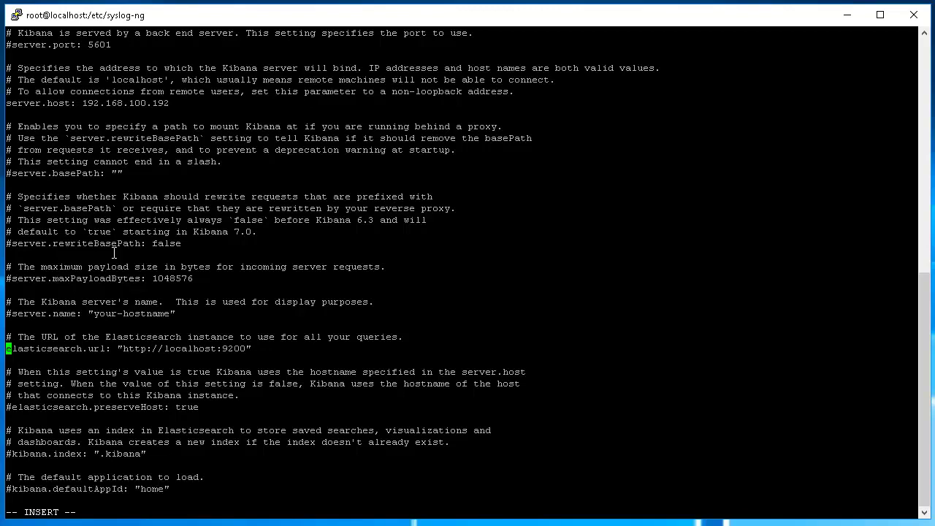
mouse_move(244, 246)
mouse_down()
mouse_move(207, 337)
mouse_move(233, 337)
mouse_up()
key(Escape)
Step: Add a 'logging.dest: /var/log/kibana.log' line below #logging.dest and enter :x to save
key(Down)
key(Down)
key(Down)
key(Down)
key(Down)
key(Down)
key(Down)
key(Down)
key(Down)
key(Down)
key(Down)
key(Down)
key(Down)
key(Down)
key(Down)
key(Down)
key(Down)
key(Down)
key(Down)
key(Down)
key(Down)
key(Down)
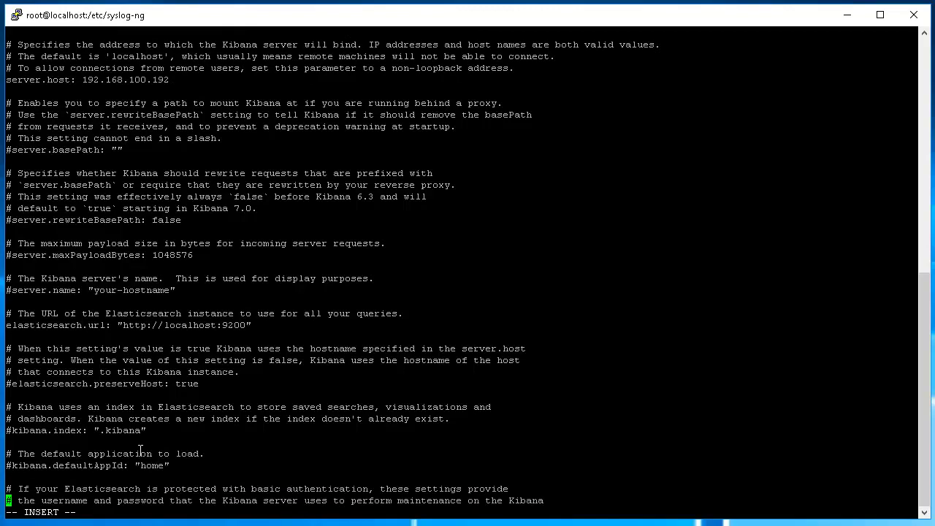
key(Down)
key(Down)
key(Down)
key(Down)
key(Down)
key(Down)
key(Down)
key(Down)
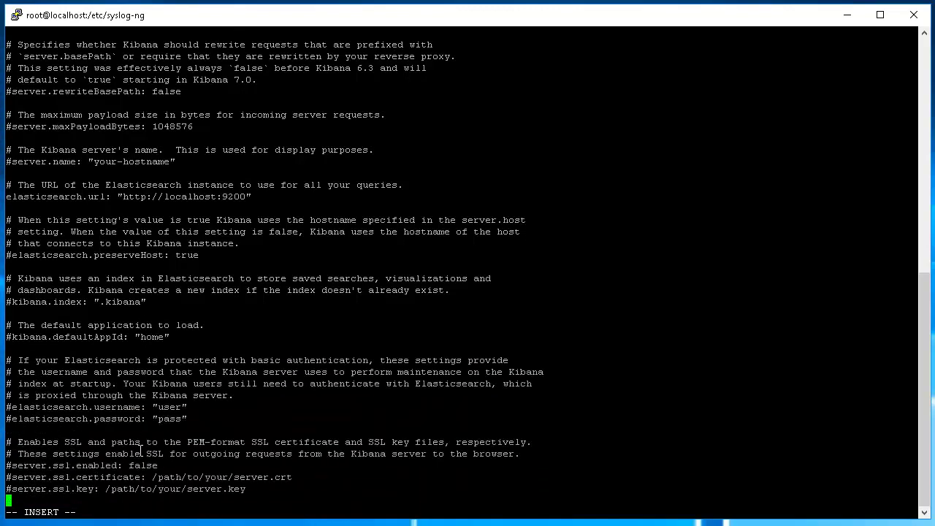
key(Down)
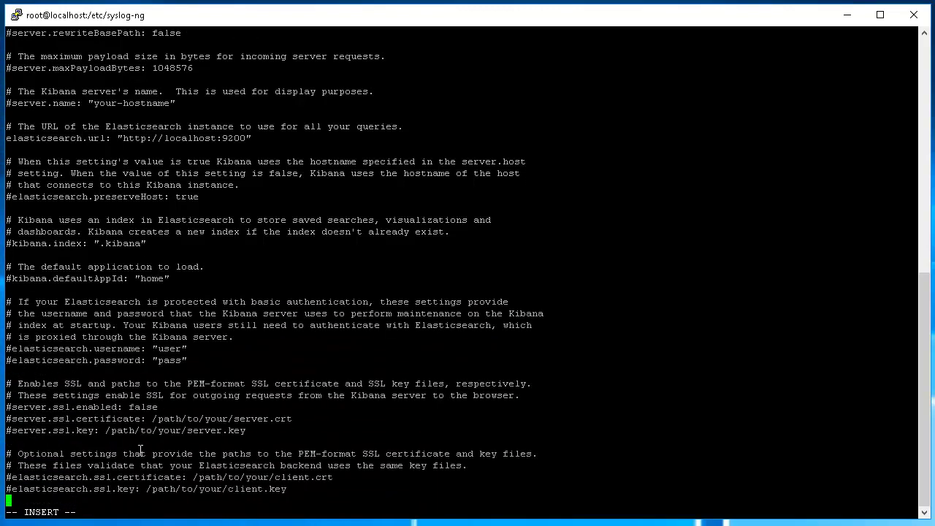
key(Down)
key(Down)
key(Down)
key(Down)
key(Down)
key(Down)
key(Down)
key(Down)
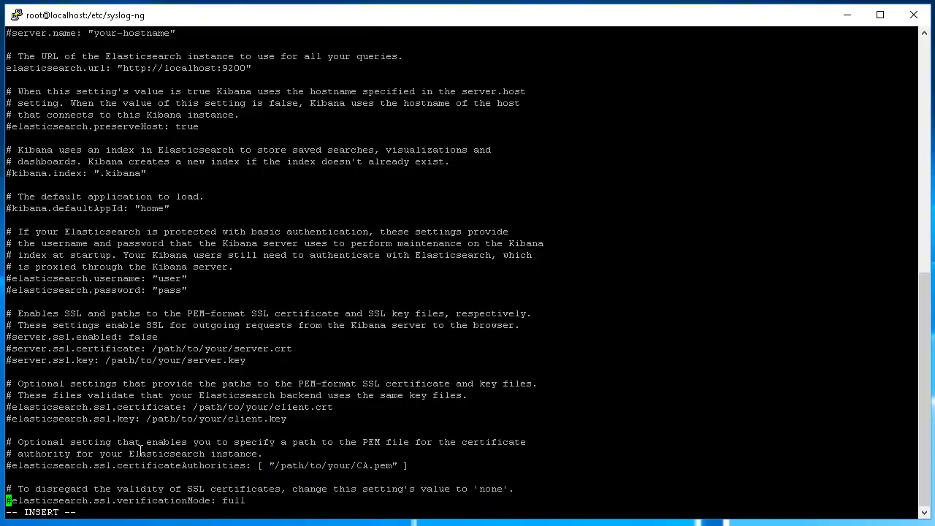
key(Down)
key(Down)
key(Down)
key(Down)
key(Down)
key(Down)
key(Down)
key(Down)
key(Down)
key(Down)
key(Down)
key(Down)
key(Down)
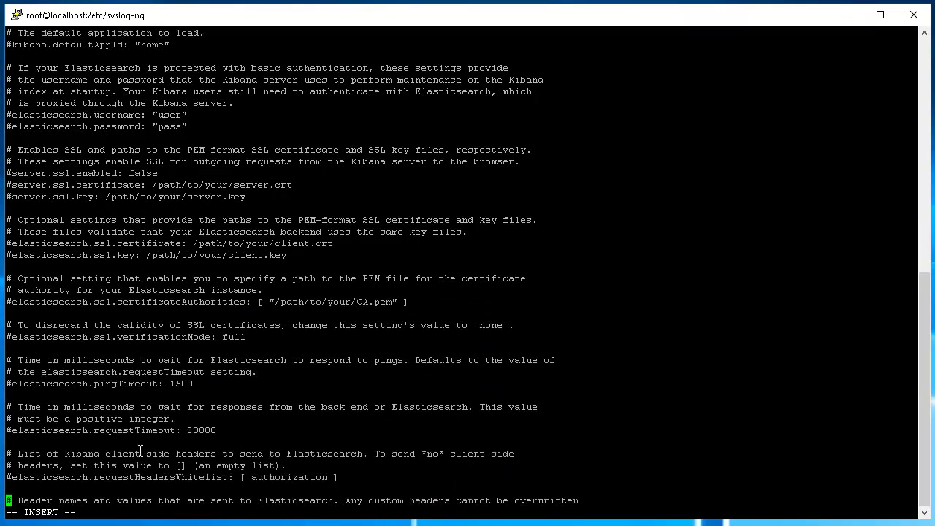
key(Down)
key(Down)
key(Down)
key(Down)
key(Down)
key(Down)
key(Down)
key(Down)
key(Down)
key(Down)
key(Down)
key(Down)
key(Down)
key(Down)
key(Down)
key(Down)
key(Down)
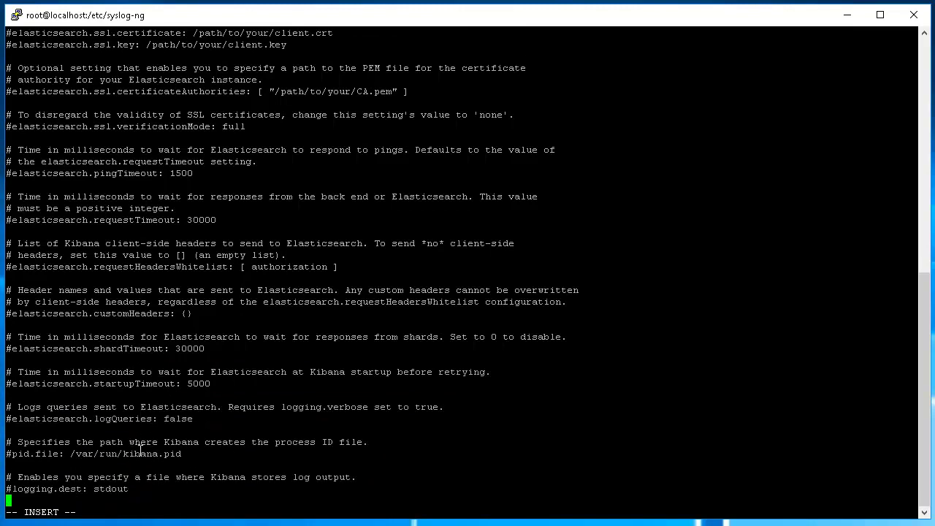
key(Down)
key(Down)
key(Down)
key(Down)
key(Down)
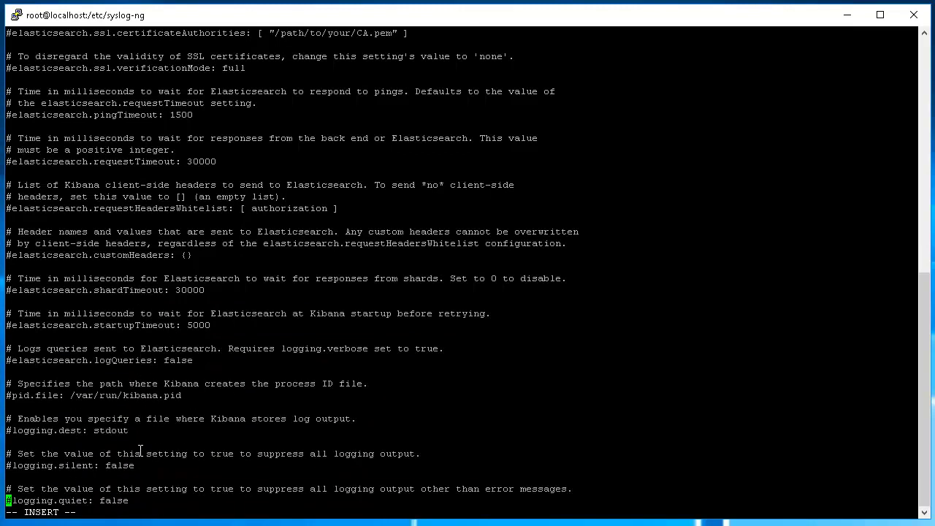
key(Up)
key(Up)
key(Up)
key(Up)
key(Up)
key(Up)
key(Escape)
key(o)
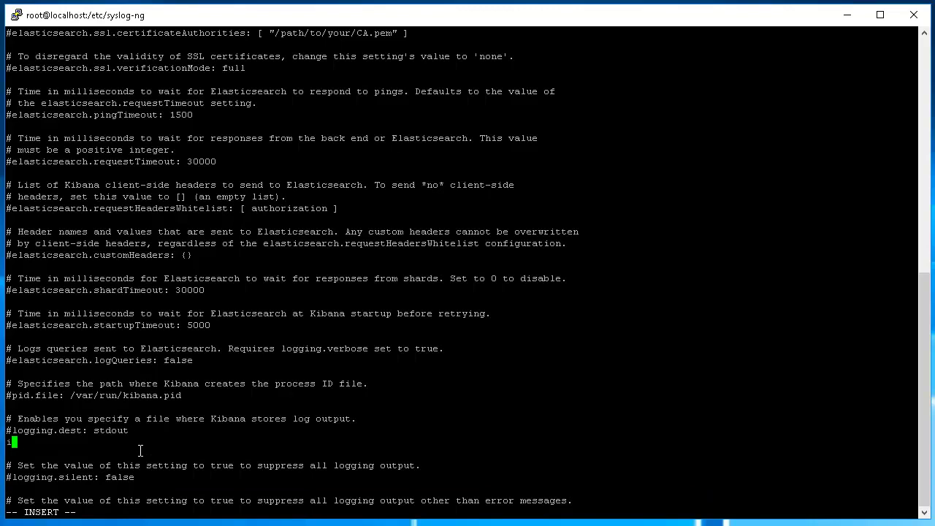
text(logging.dest: /var/log/kibana.log)
key(Escape)
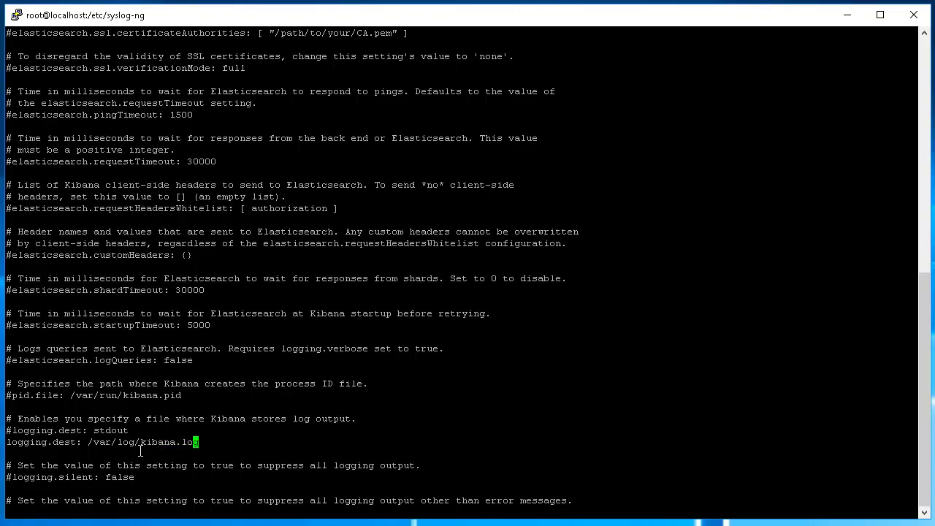
key(Down)
key(Down)
key(Down)
key(Down)
key(Down)
key(Down)
key(Down)
key(Down)
key(Down)
key(Down)
key(Down)
key(Down)
key(Down)
key(Down)
key(Down)
key(Down)
key(Down)
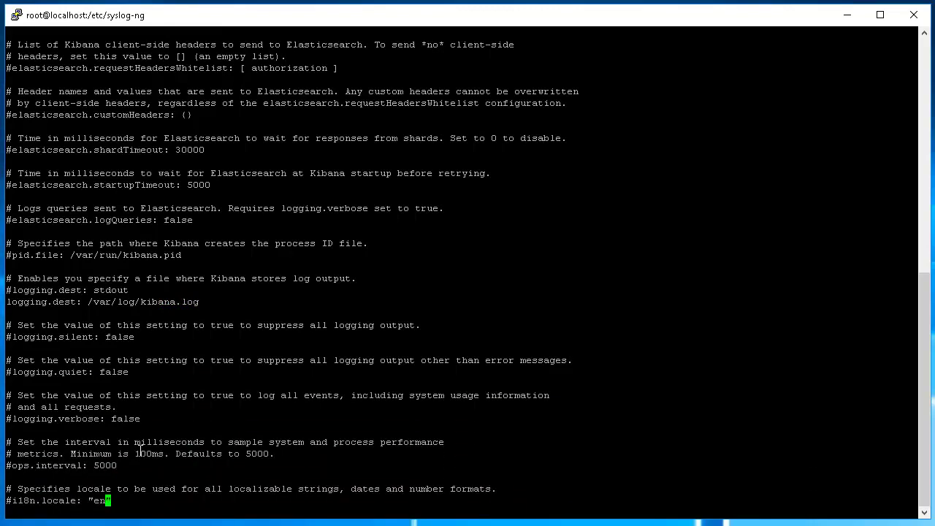
text(:x)
Step: Save kibana.yml and enable the Kibana service with systemctl enable kibana
key(Return)
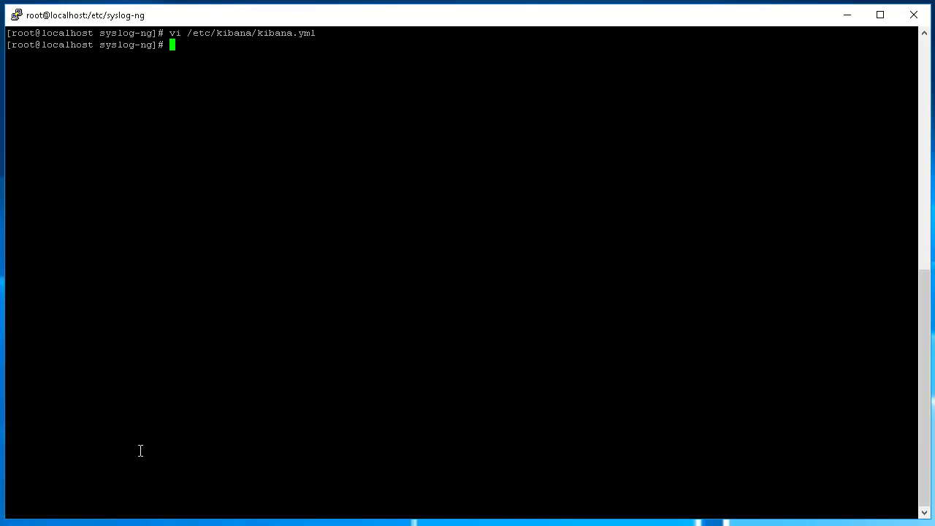
text(sytemctl enable kibana)
key(Return)
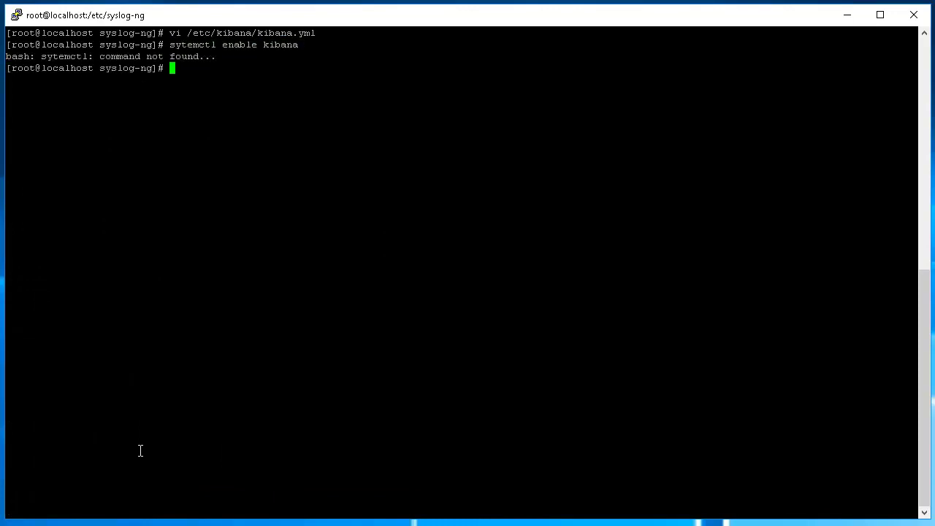
key(Up)
key(Left)
key(Left)
key(Left)
key(Left)
key(Left)
key(Left)
key(Left)
key(Left)
key(Left)
key(Left)
key(Left)
key(Left)
key(Left)
key(Left)
key(Left)
key(Left)
key(Left)
key(Left)
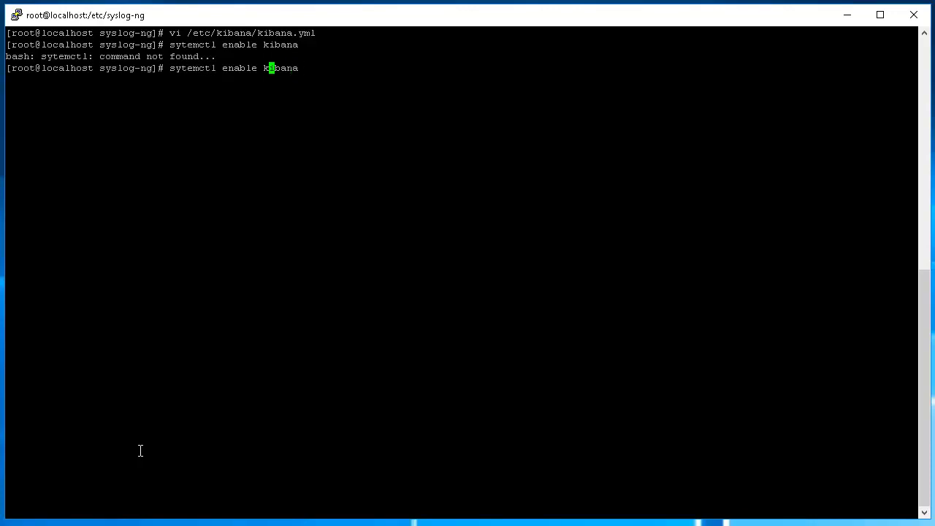
key(Left)
key(Left)
text(s)
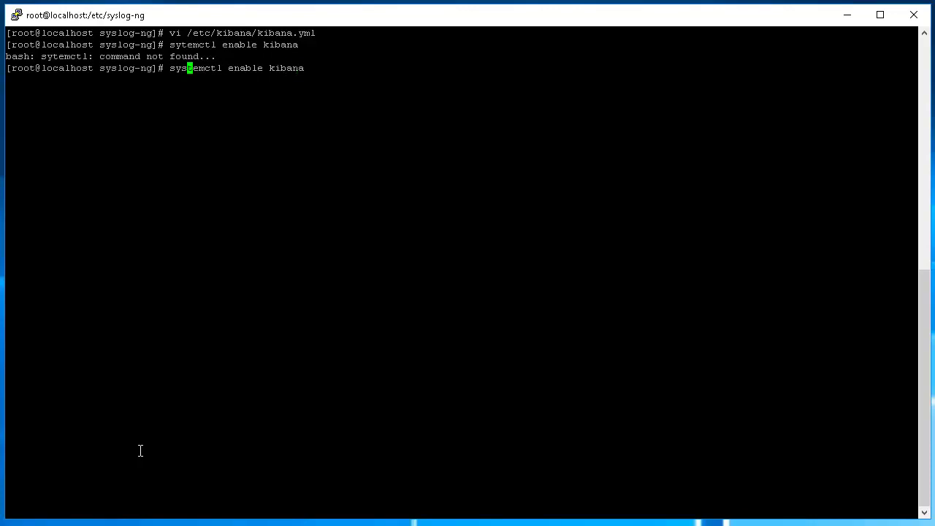
key(Return)
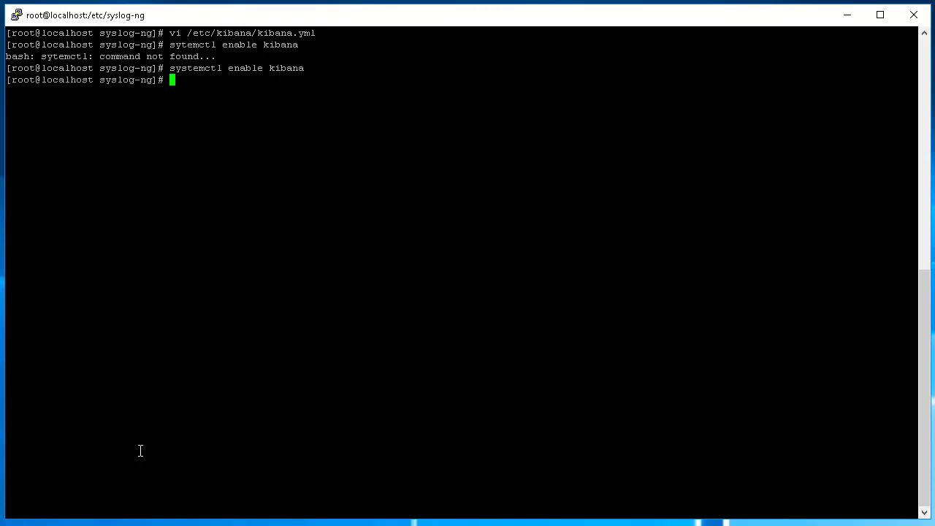
Step: Start Kibana and watch netstat to confirm it listens on 192.168.100.192:5601
text(systemctl start kibana)
key(Return)
text(watc)
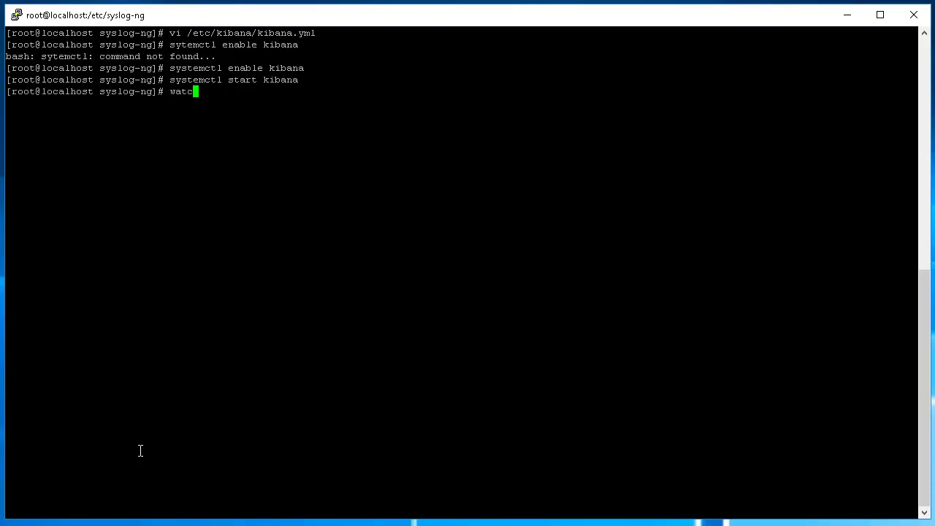
text(h 'netstat -tupan | grep -i )
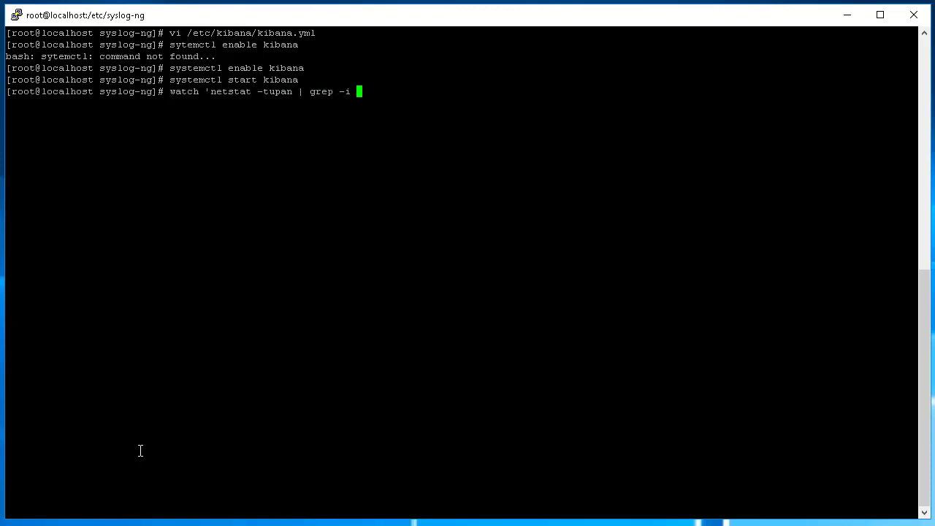
text(list')
key(Return)
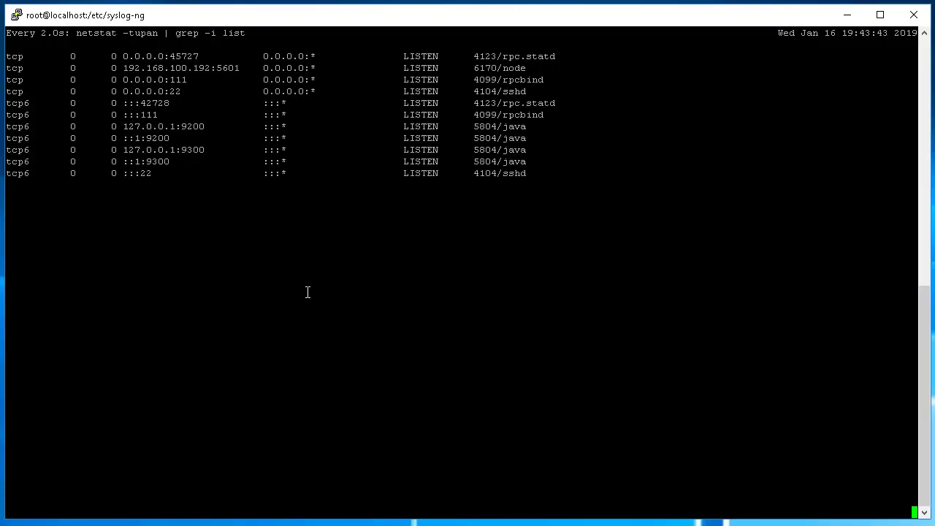
mouse_move(235, 58)
mouse_down()
mouse_move(280, 32)
mouse_move(236, 60)
mouse_move(260, 52)
mouse_up()
key(Escape)
key(ctrl+c)
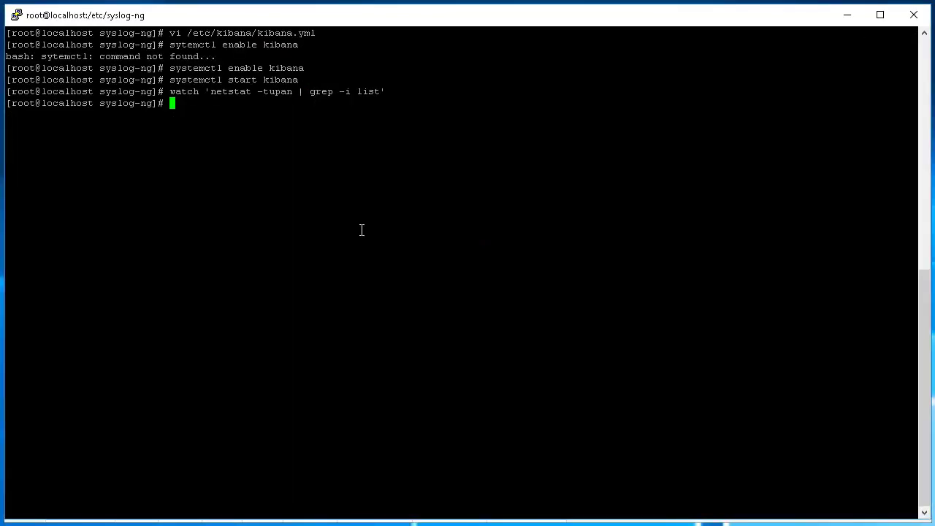
Step: Run ifconfig and copy the server address 192.168.100.192
text(ifconfig)
key(Return)
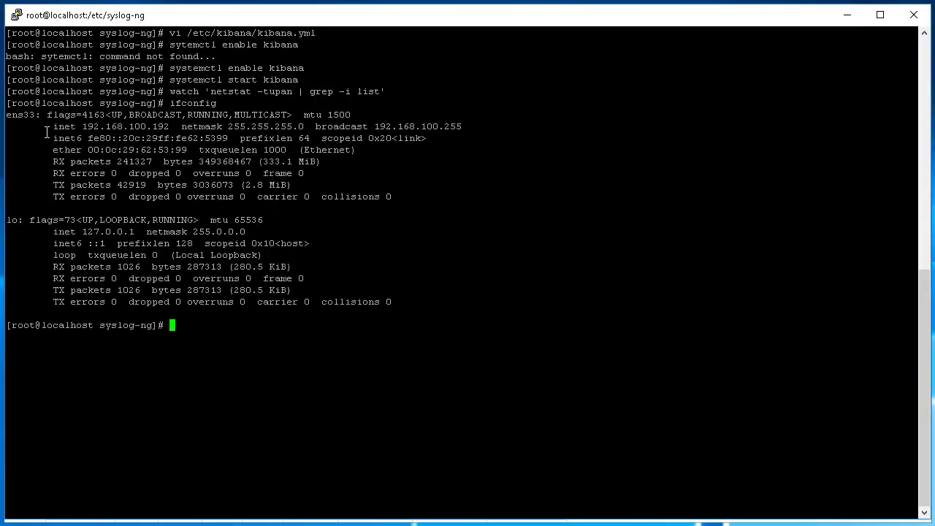
drag(82, 127, 169, 127)
Step: Load 192.168.100.192:5601 in a new Chrome tab, which returns ERR_CONNECTION_REFUSED
key(alt+Tab)
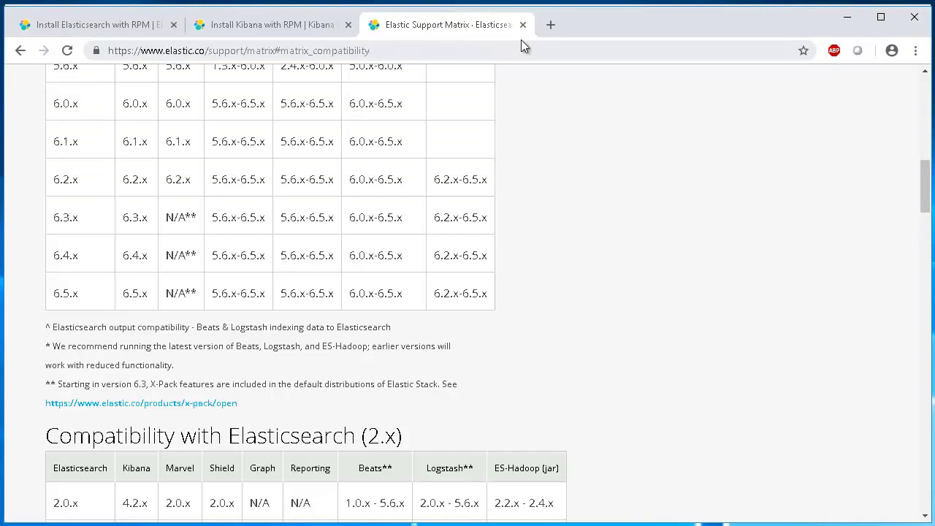
click(553, 25)
key(ctrl+v)
text(:5)
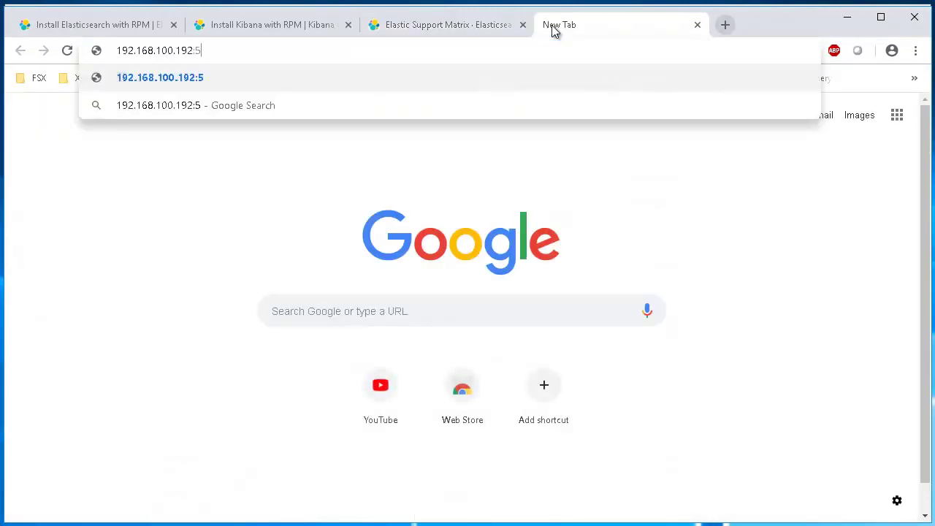
text(601)
key(Return)
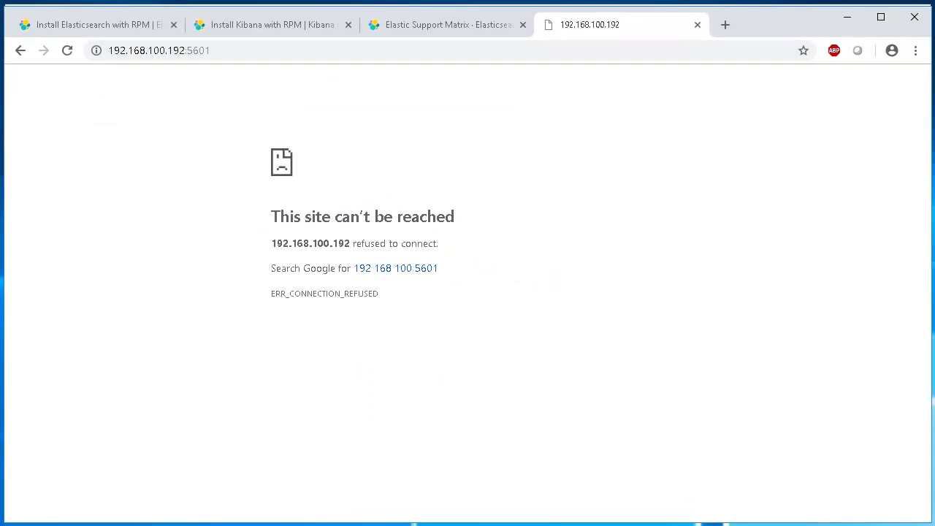
Step: Rerun the netstat listening-ports watch in PuTTY, finding nothing on 5601
key(alt+Tab)
click(340, 367)
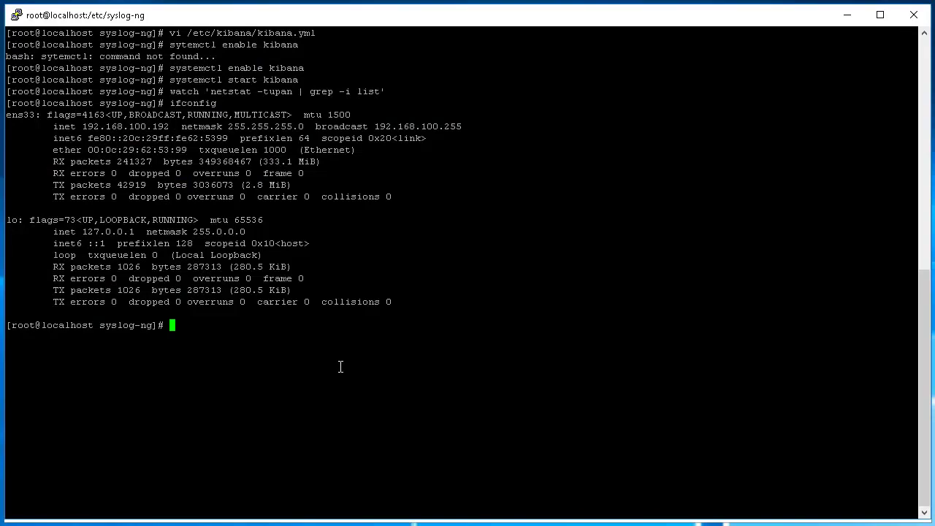
key(Up)
key(Up)
key(Up)
key(Down)
key(Return)
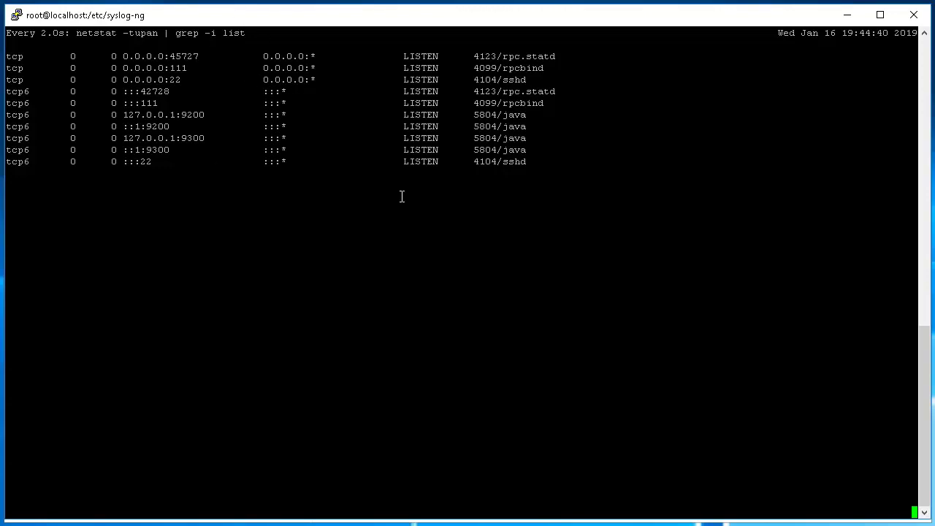
key(ctrl+c)
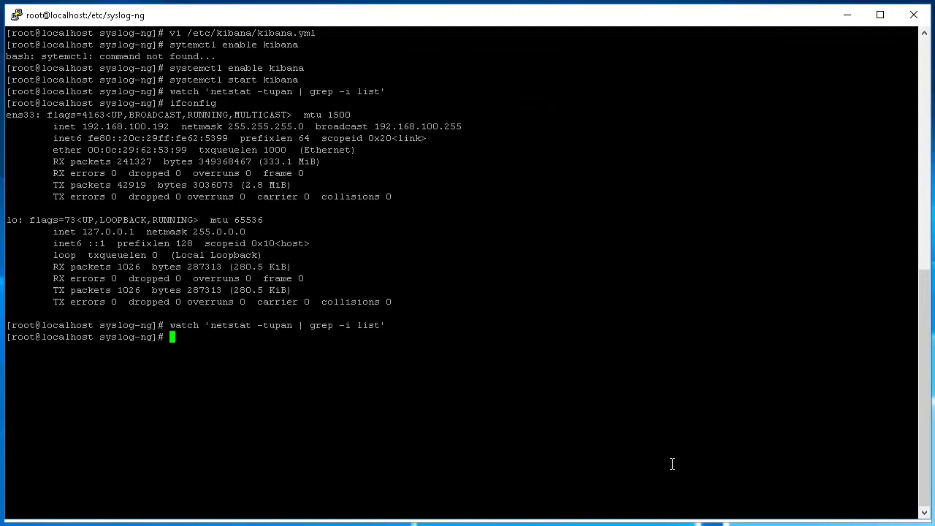
Step: Type journalctl -u kibana.service at the root prompt
click(644, 244)
text(journalctl -u kibana.service)
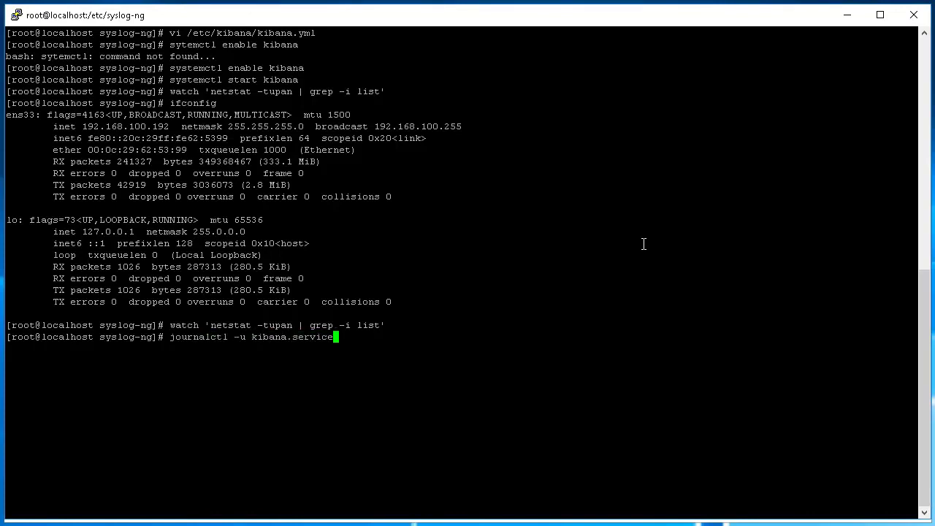
Step: Read the kibana.service journal's EACCES error on /var/log/kibana.log, then type ls -ld /var/log/
key(Return)
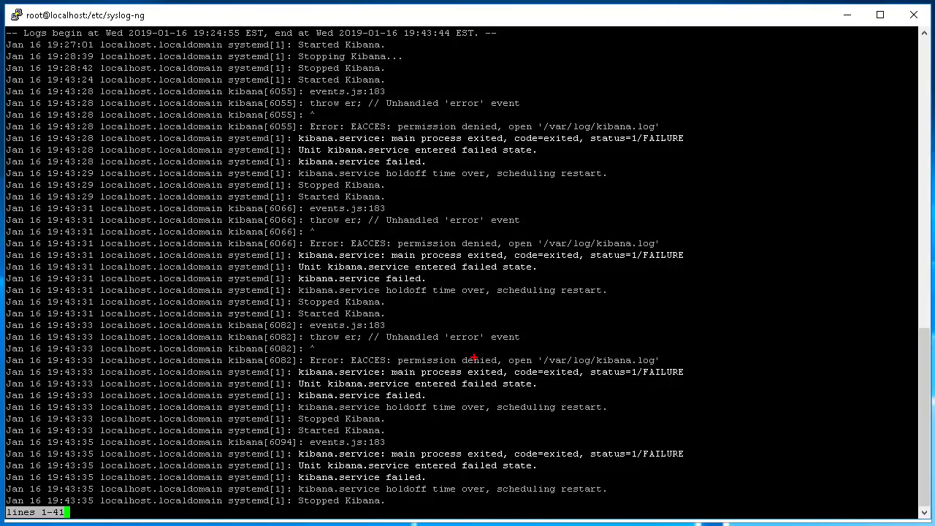
drag(418, 352, 568, 329)
drag(413, 341, 419, 354)
mouse_move(538, 352)
mouse_down()
mouse_move(682, 358)
mouse_move(510, 351)
mouse_up()
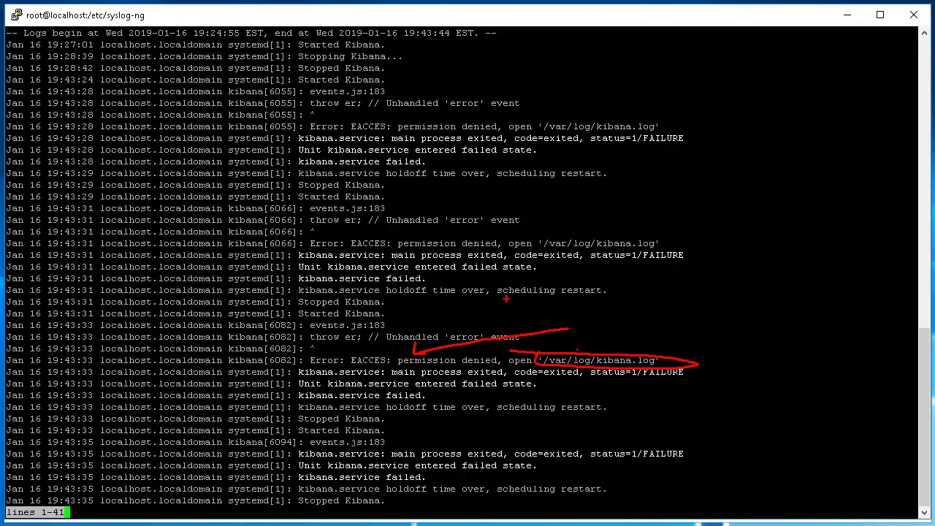
key(Escape)
key(q)
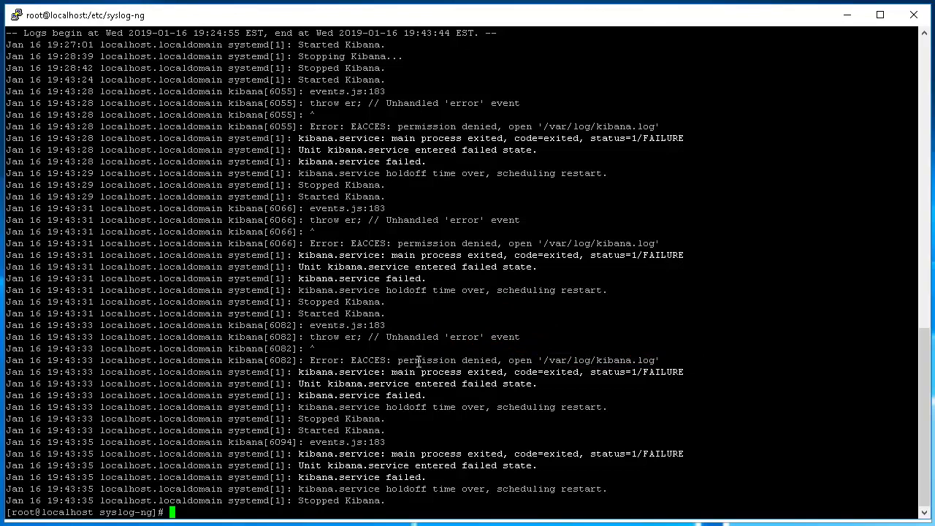
text(ls -ld /var/log/)
Step: Check /var/log permissions, then create /var/log/kibana.log owned by kibana:kibana
key(Return)
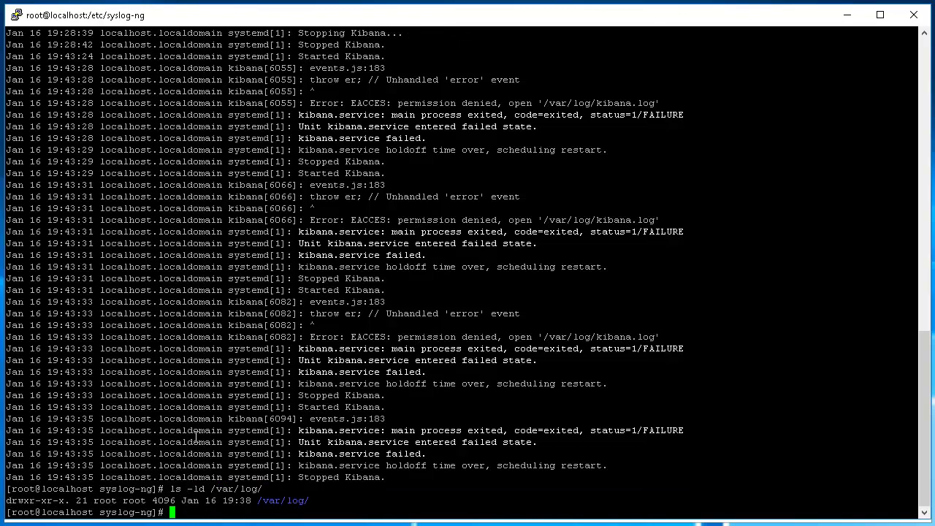
drag(32, 492, 64, 453)
drag(32, 488, 50, 492)
key(Escape)
text(touch /var/log/kibana.log)
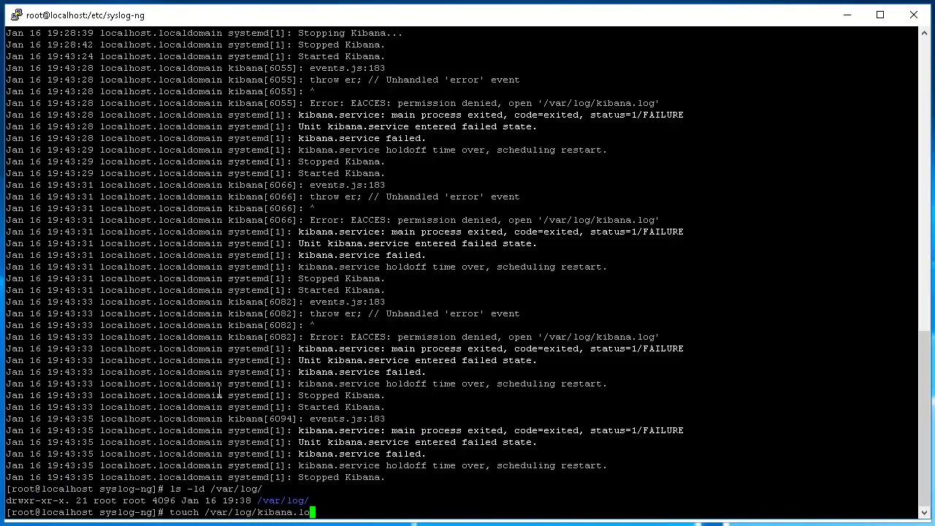
key(Return)
text(chown)
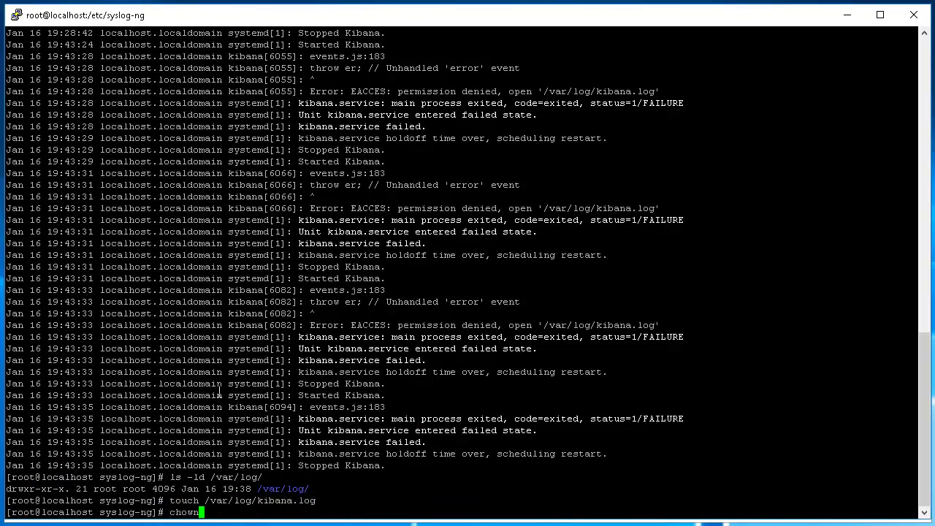
text( kibana:kibana /var/log/kibana.log)
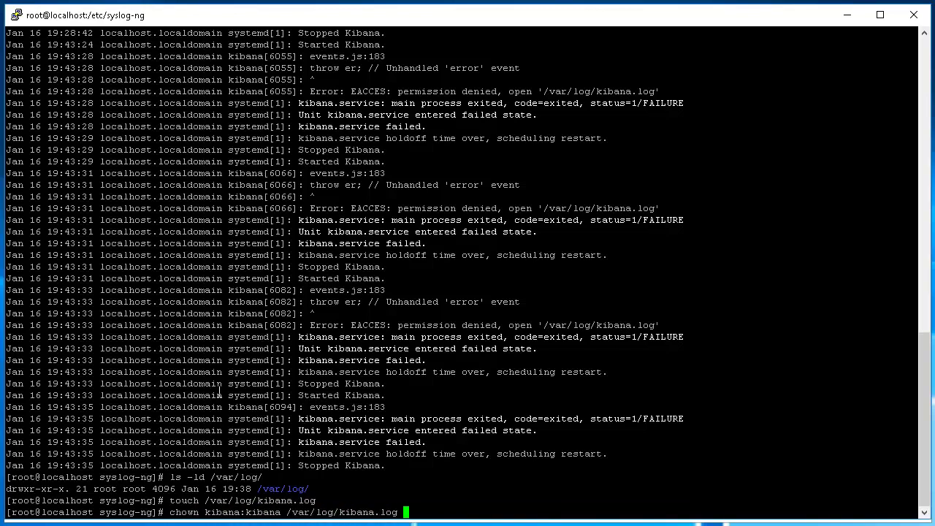
key(Return)
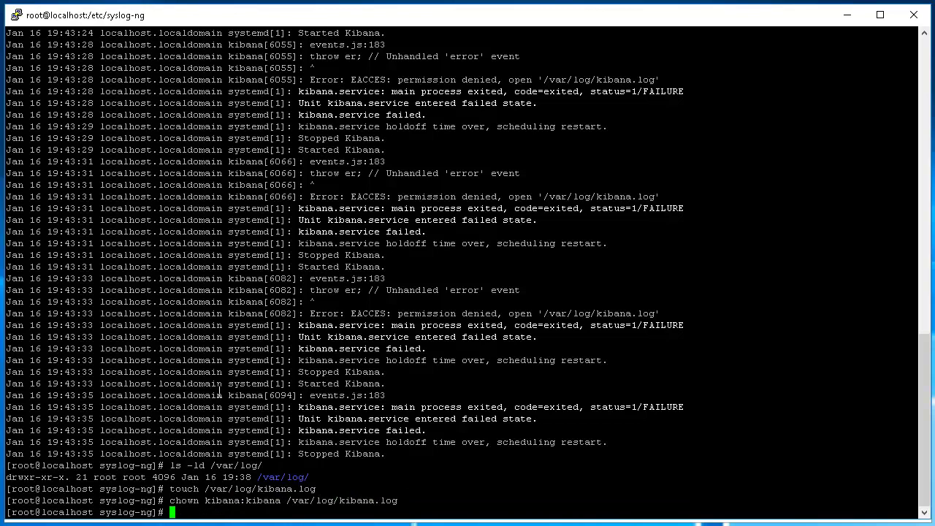
Step: Restart Kibana and confirm via netstat it now listens on 192.168.100.192:5601
text(systemctl restart kibana)
key(Return)
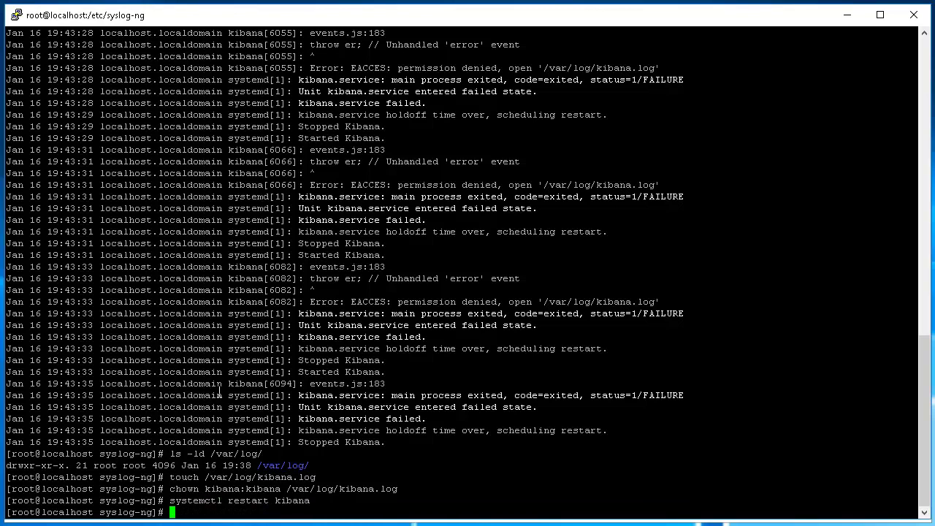
key(Up)
key(Up)
key(Up)
key(Up)
key(Up)
key(Up)
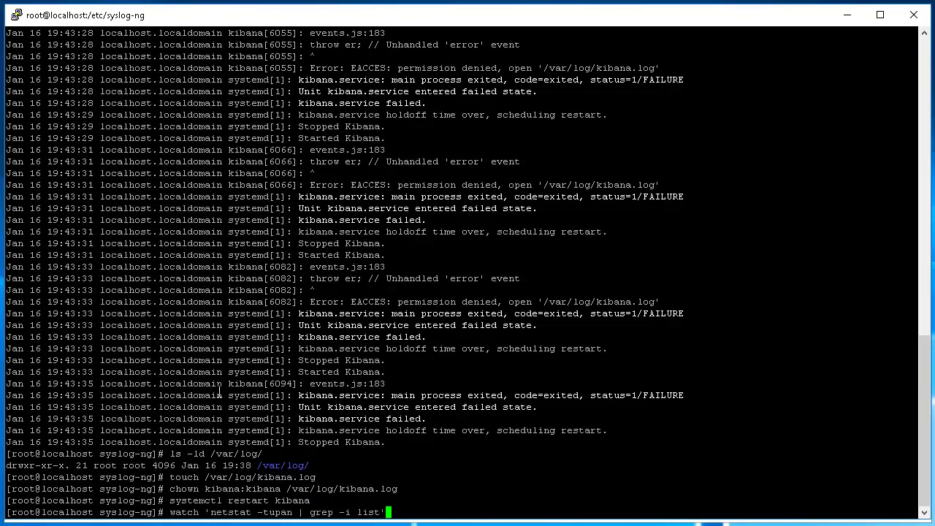
key(Return)
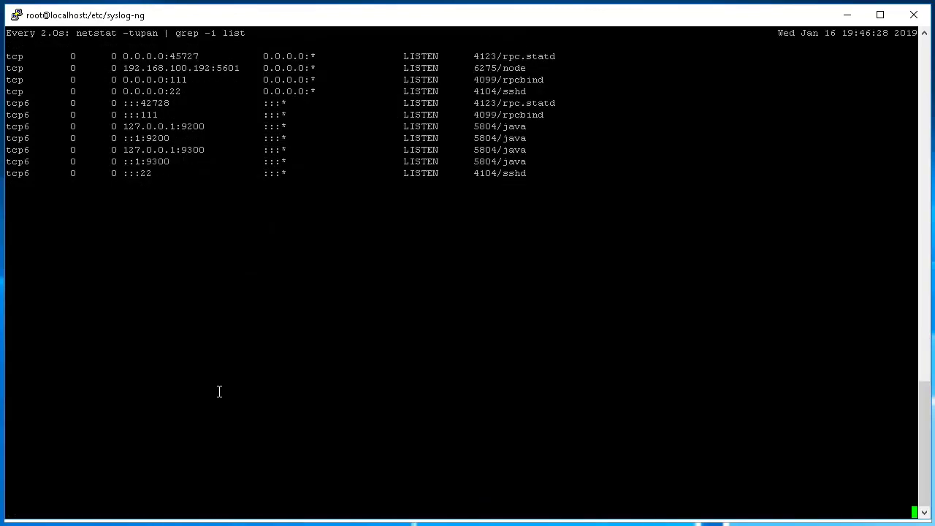
key(ctrl+2)
mouse_move(223, 57)
mouse_down()
mouse_move(265, 36)
mouse_move(220, 59)
mouse_move(247, 54)
mouse_up()
Step: Reload 192.168.100.192:5601 in Chrome until the Add Data to Kibana page appears
key(Escape)
key(alt+Tab)
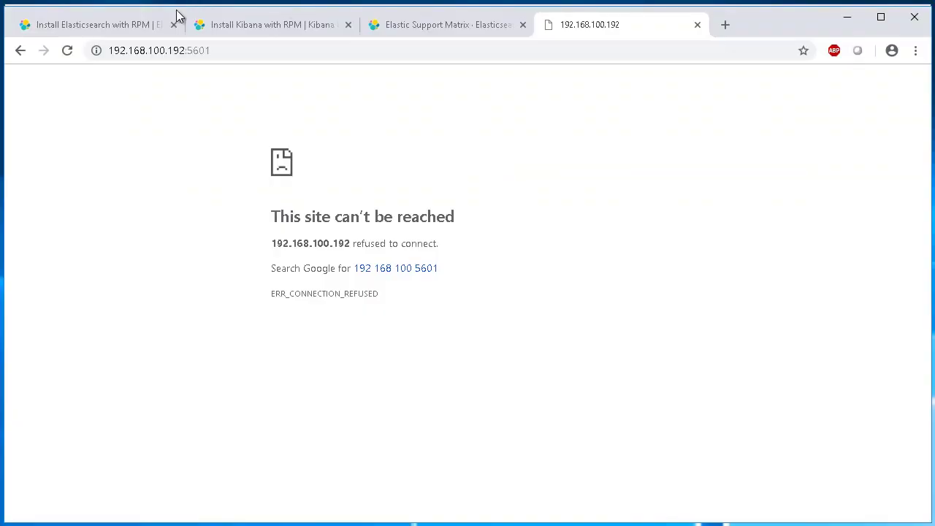
click(67, 51)
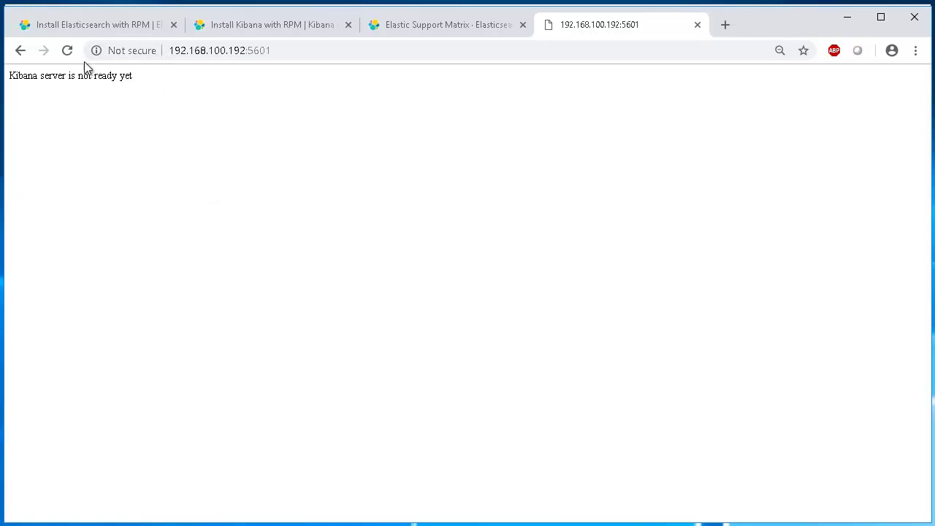
click(65, 53)
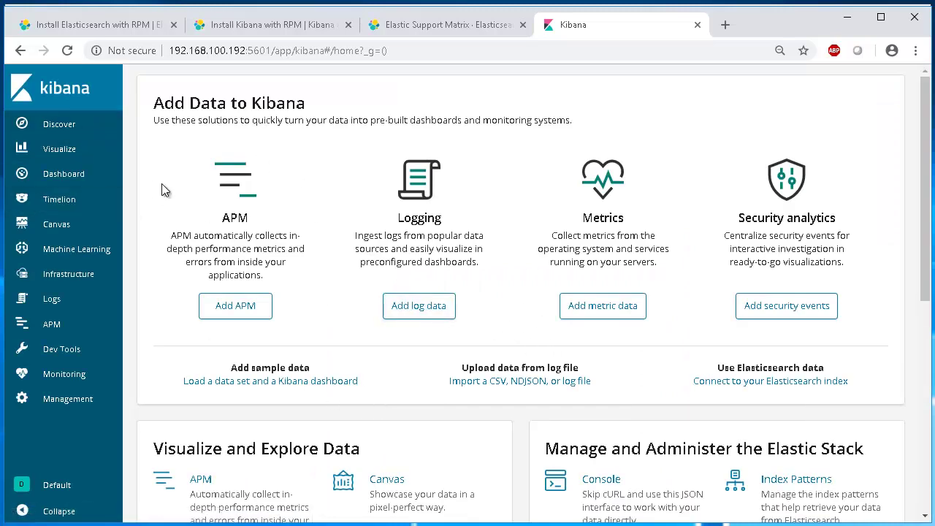
Step: Delete kibana_sample_data_logs in Index Management and verify Discover shows 0 hits
click(60, 130)
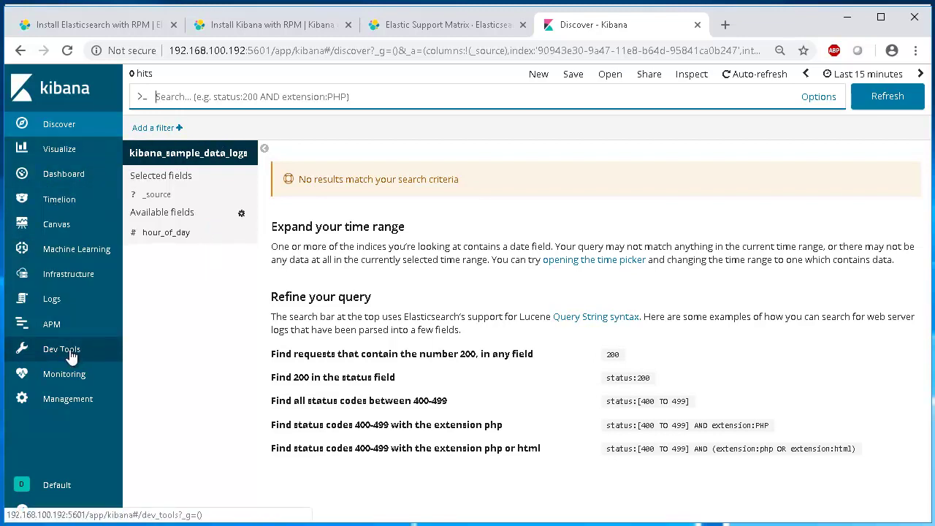
click(79, 398)
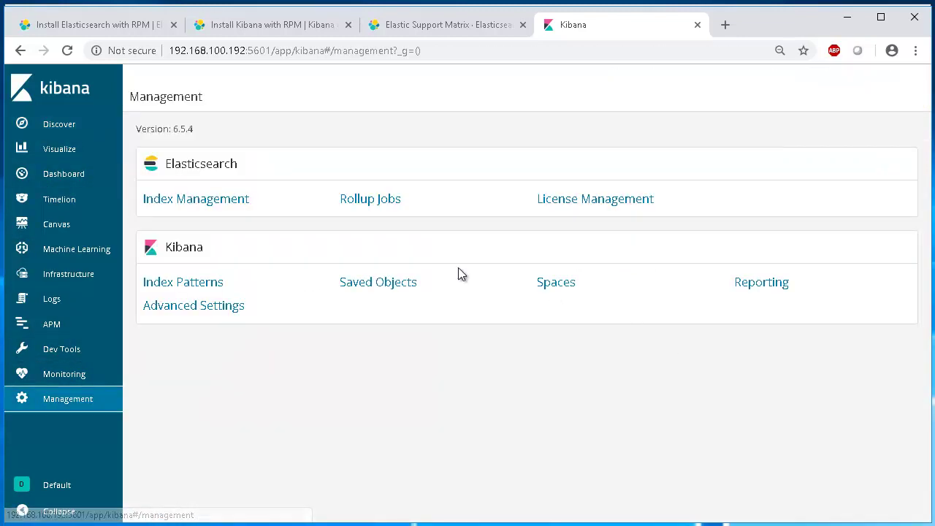
click(217, 201)
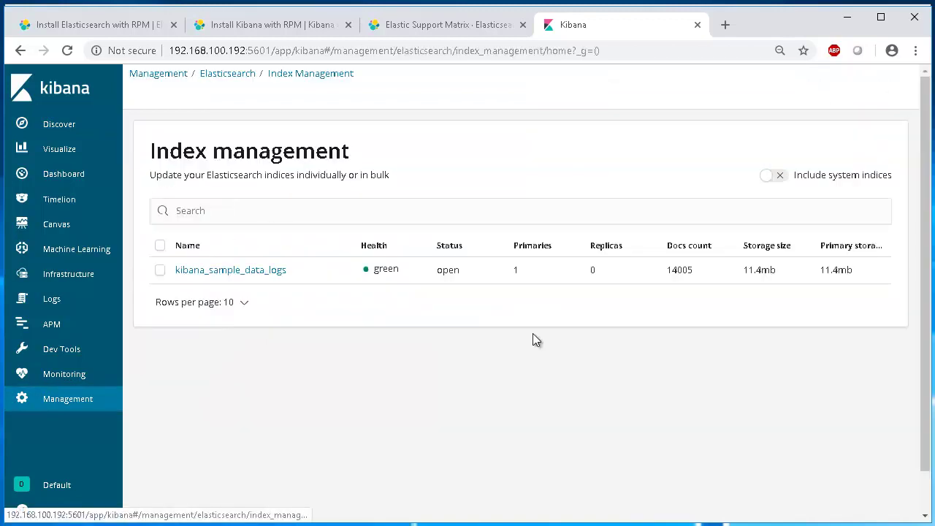
click(160, 245)
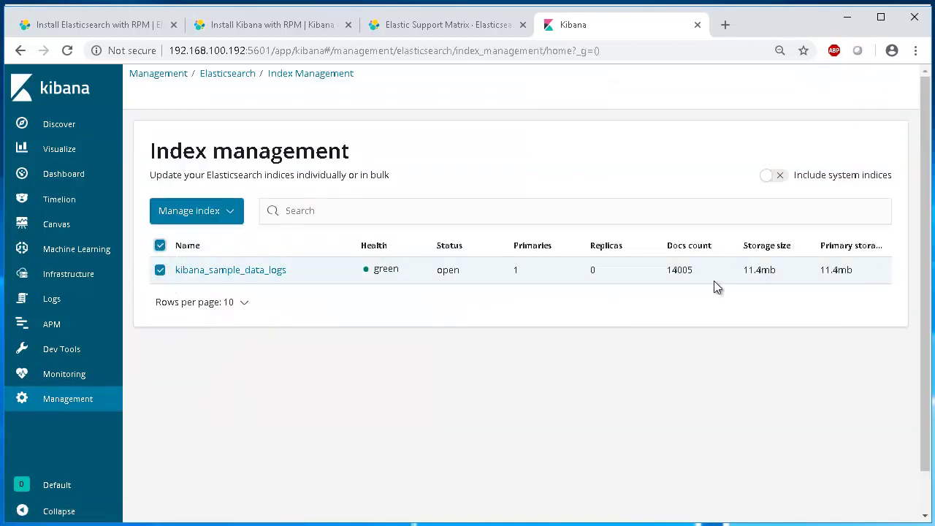
click(233, 212)
click(297, 499)
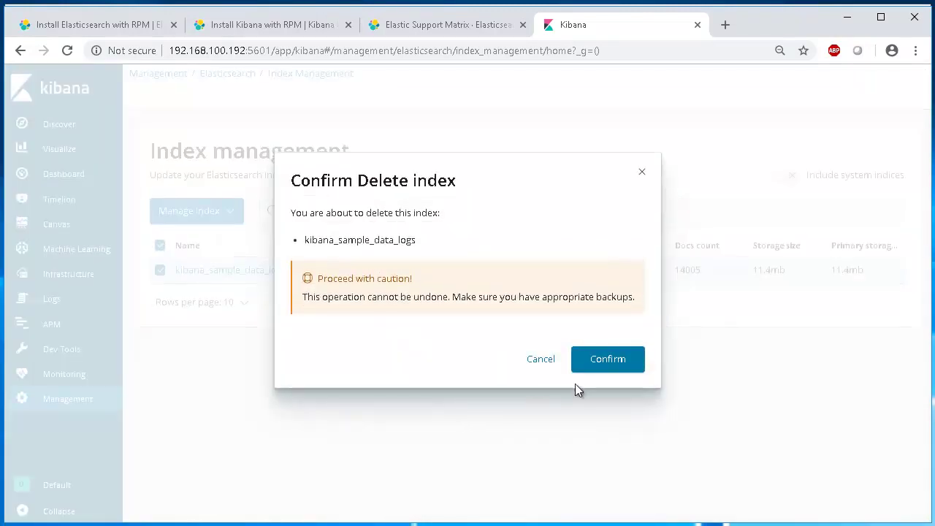
click(618, 361)
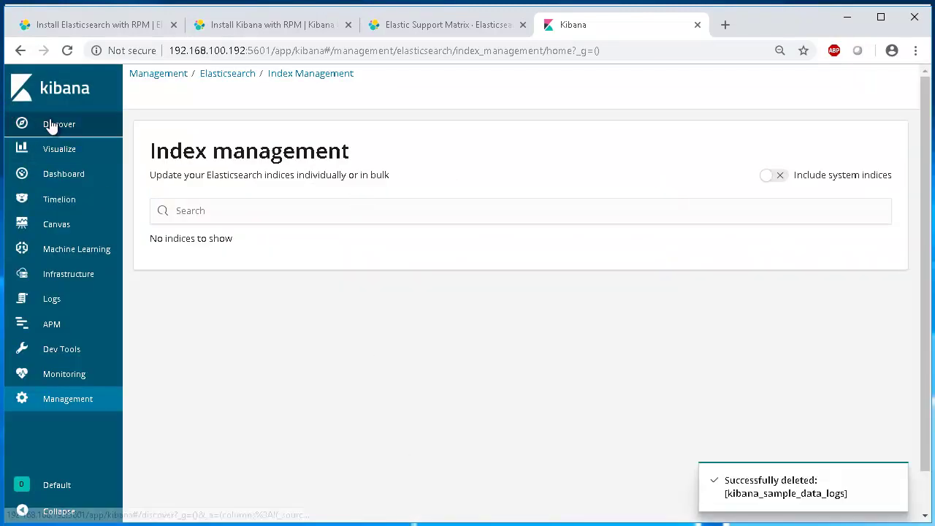
click(51, 126)
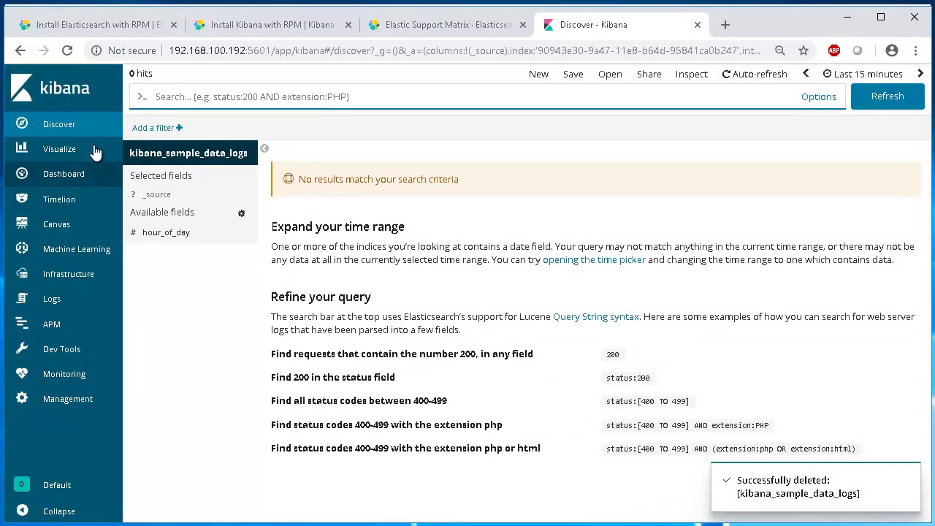
Step: Add the Sample web logs data set and check kibana_sample_data_logs shows 14005 docs, 11.4mb
click(51, 88)
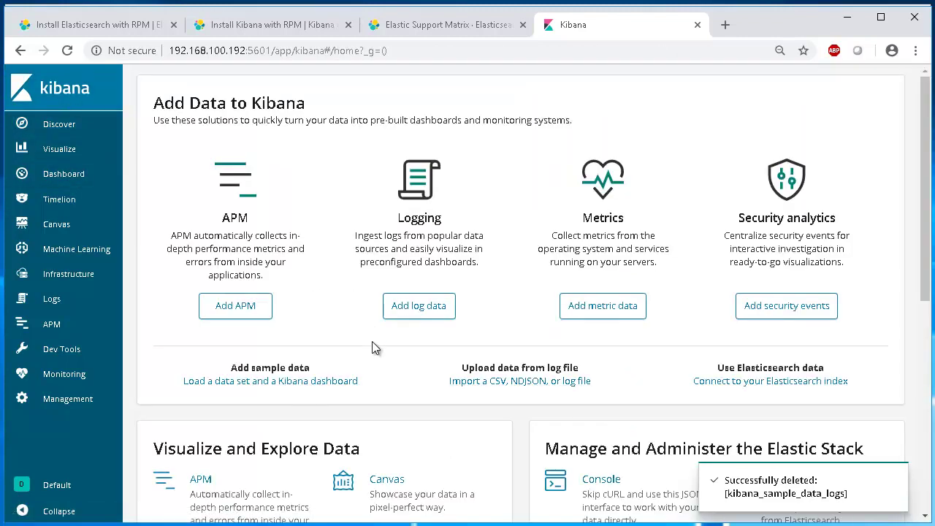
scroll(451, 351, down, 1)
scroll(449, 355, up, 1)
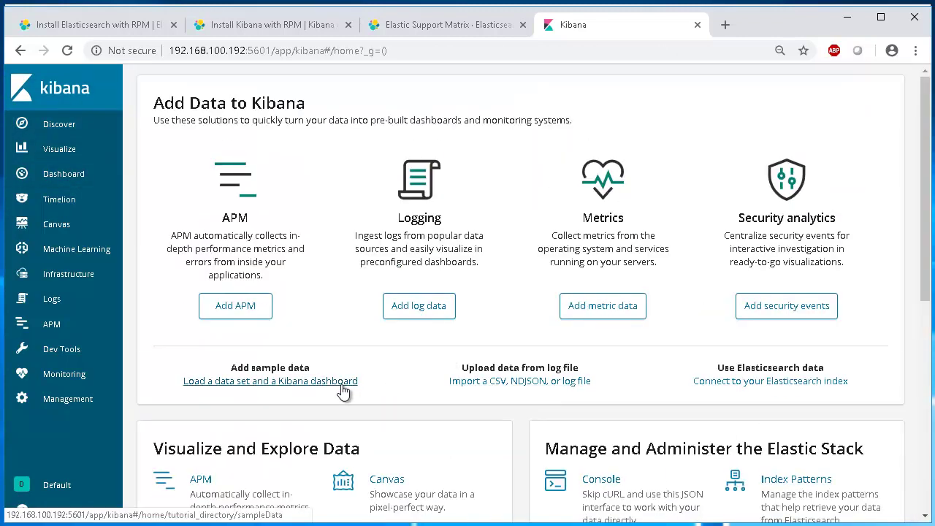
drag(314, 360, 348, 227)
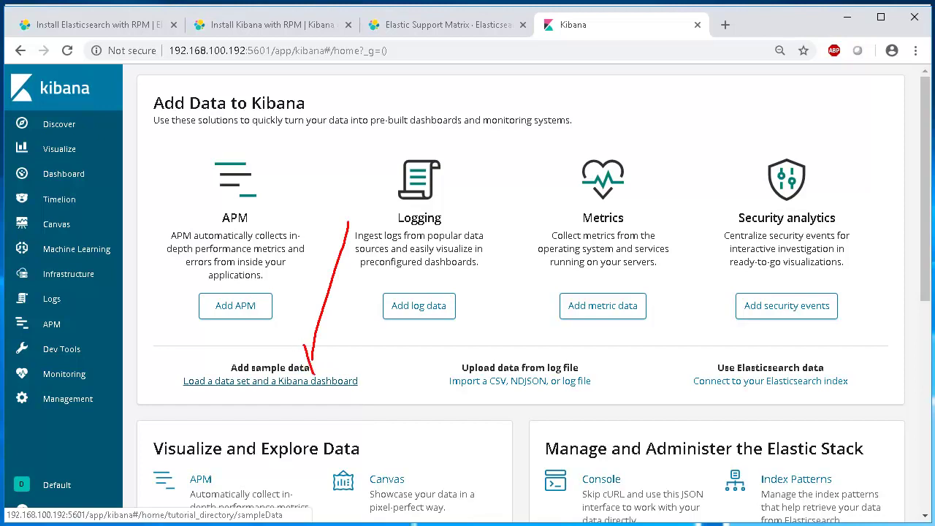
click(311, 381)
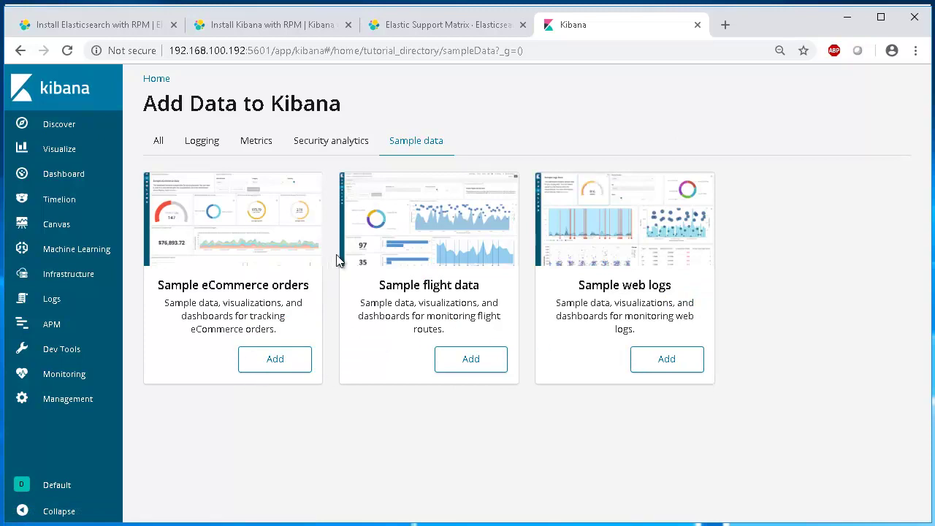
drag(160, 286, 308, 283)
drag(379, 290, 488, 289)
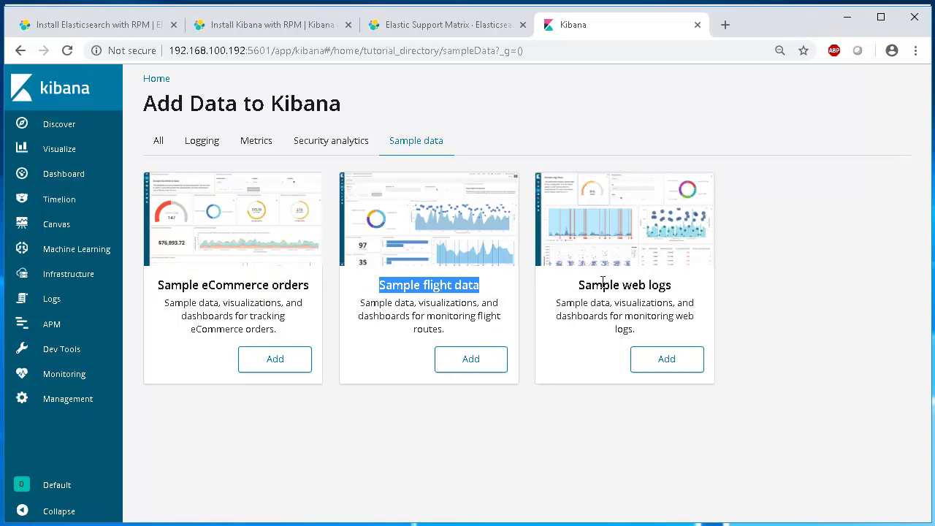
drag(571, 289, 698, 291)
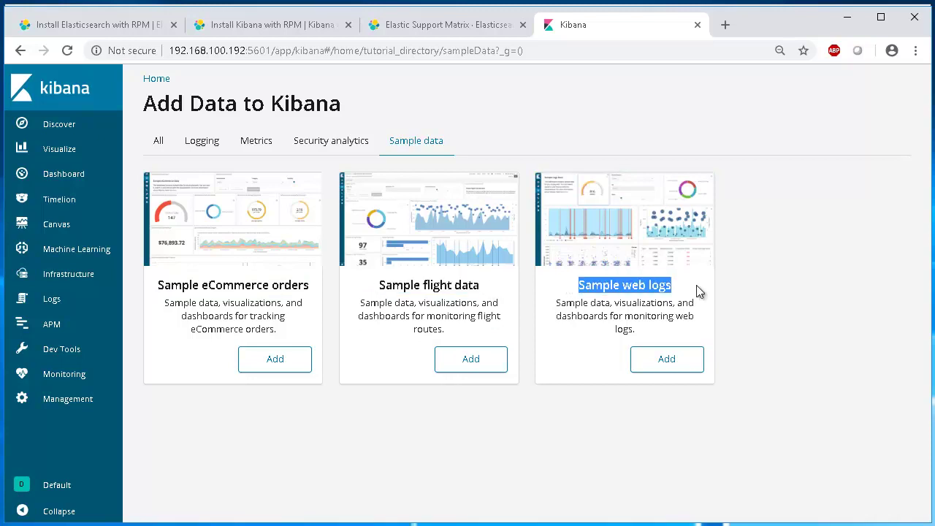
click(664, 366)
click(858, 347)
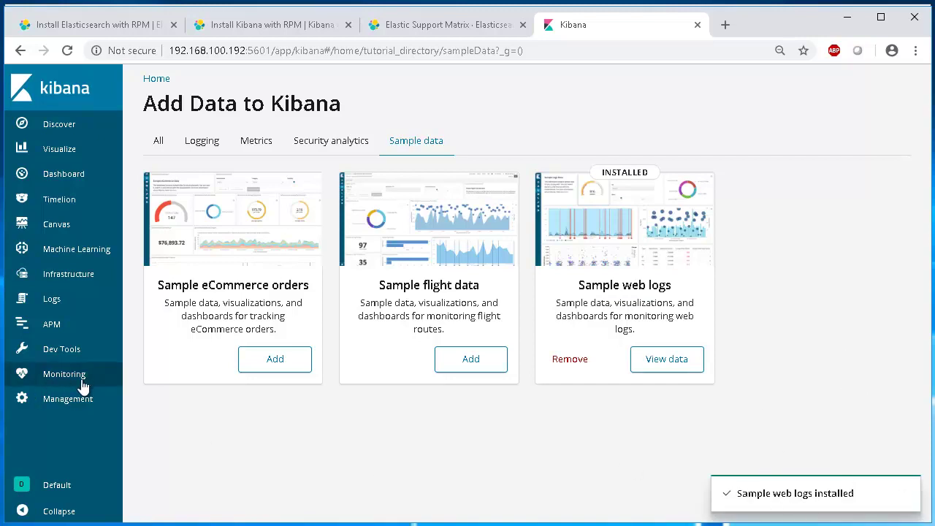
click(73, 401)
click(206, 202)
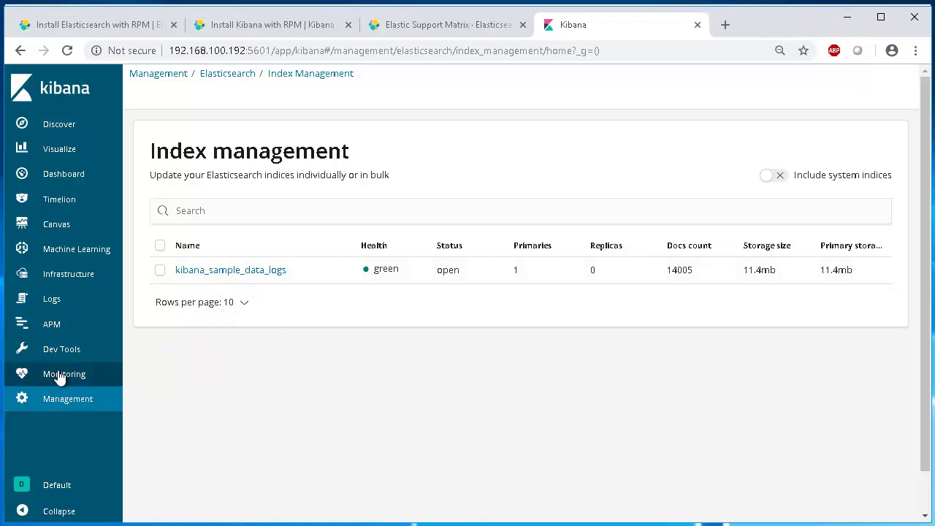
Step: Open Discover and set the time range to Last 5 years
click(44, 126)
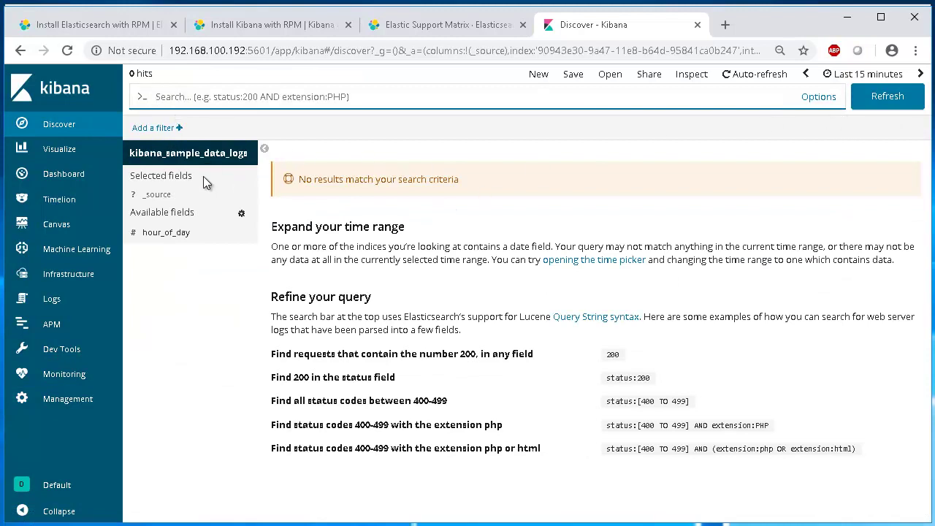
click(856, 83)
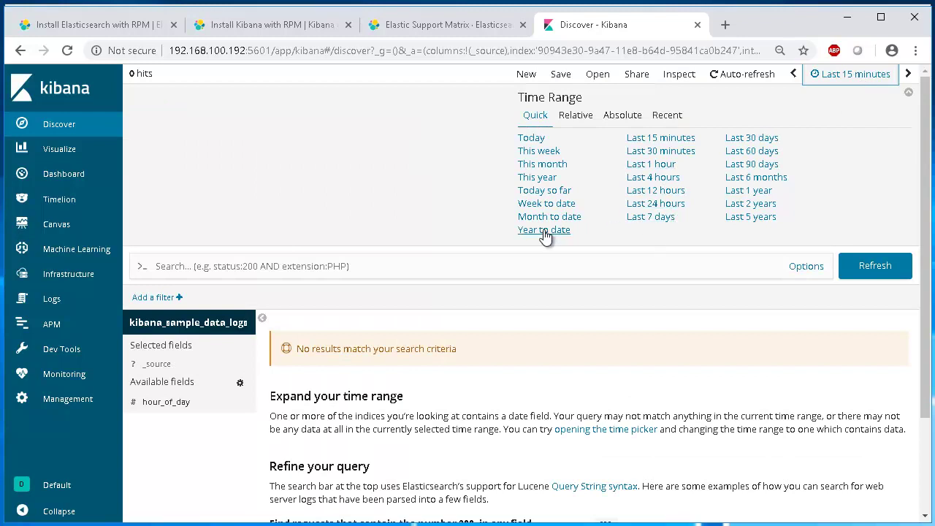
click(753, 217)
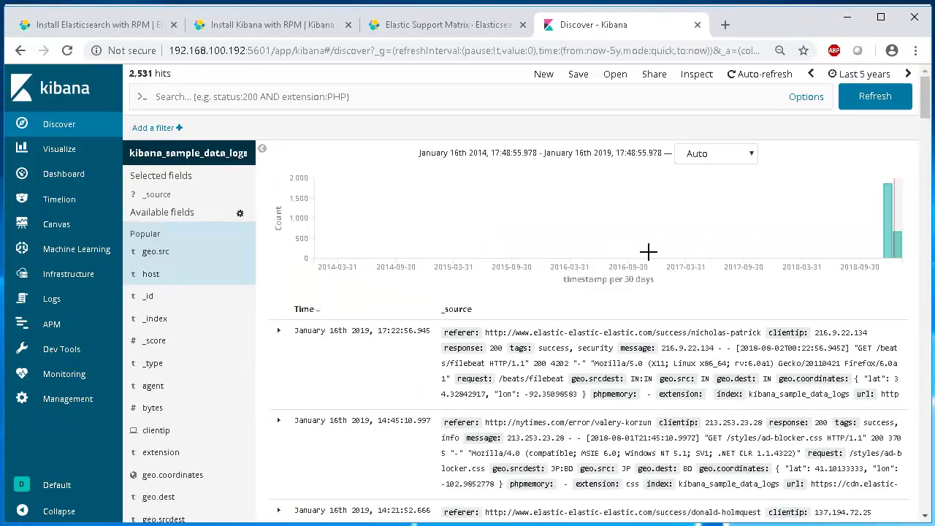
scroll(391, 384, down, 5)
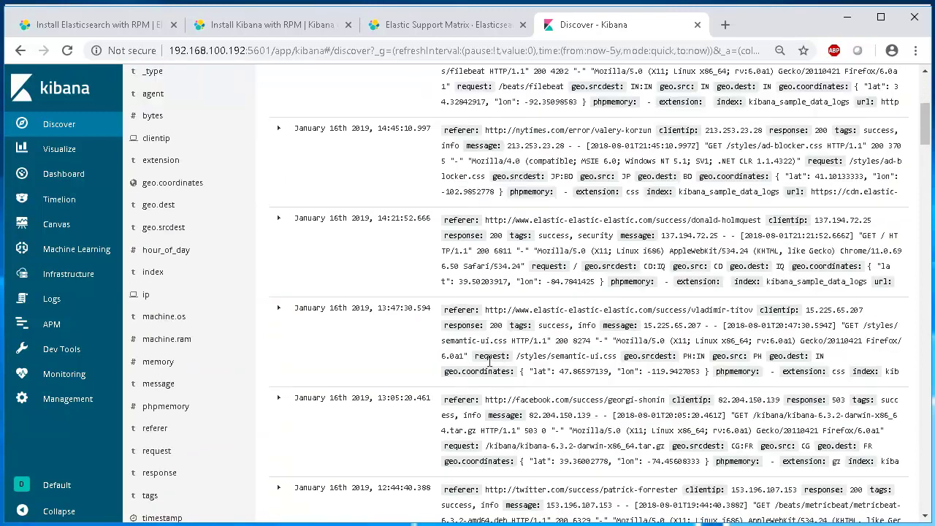
scroll(394, 384, up, 6)
scroll(400, 384, down, 3)
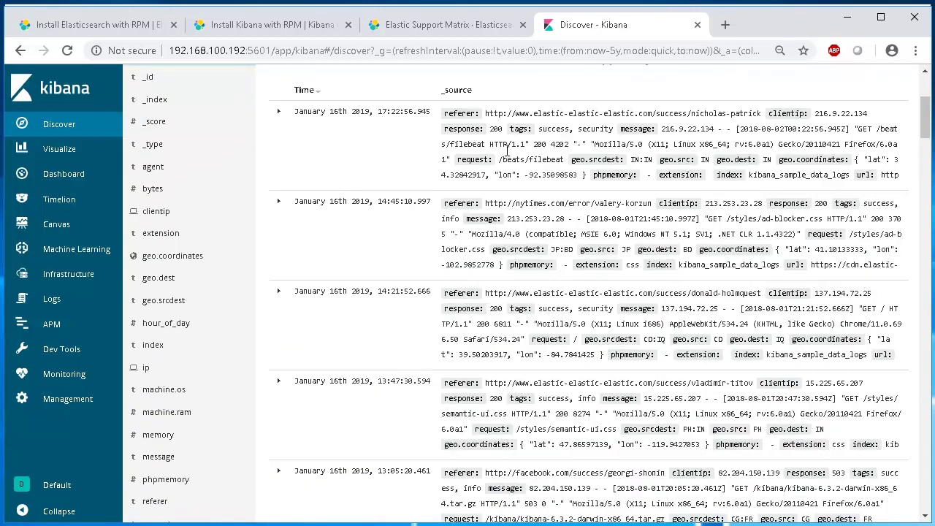
scroll(313, 148, up, 1)
scroll(526, 303, up, 2)
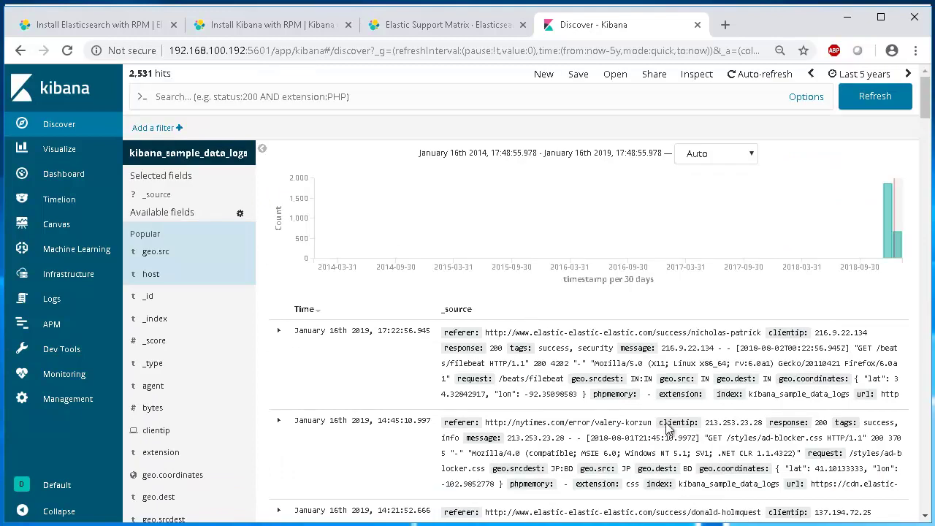
drag(874, 182, 915, 219)
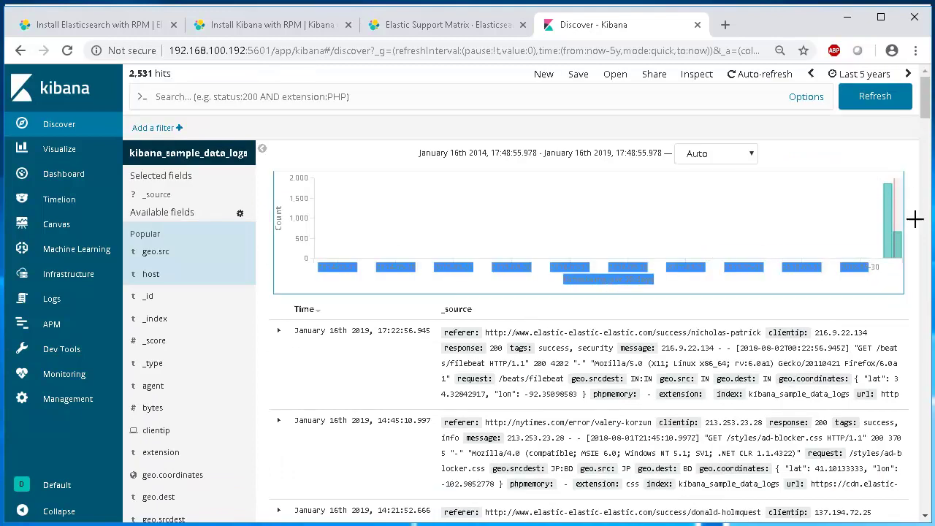
click(893, 216)
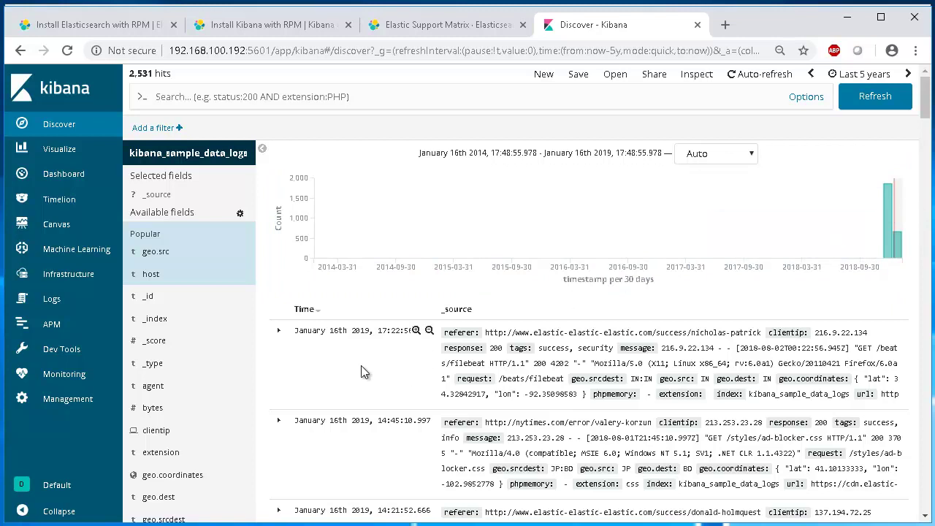
scroll(361, 365, down, 2)
Step: Expand the first log entry and view its details as JSON, then as a table
click(278, 184)
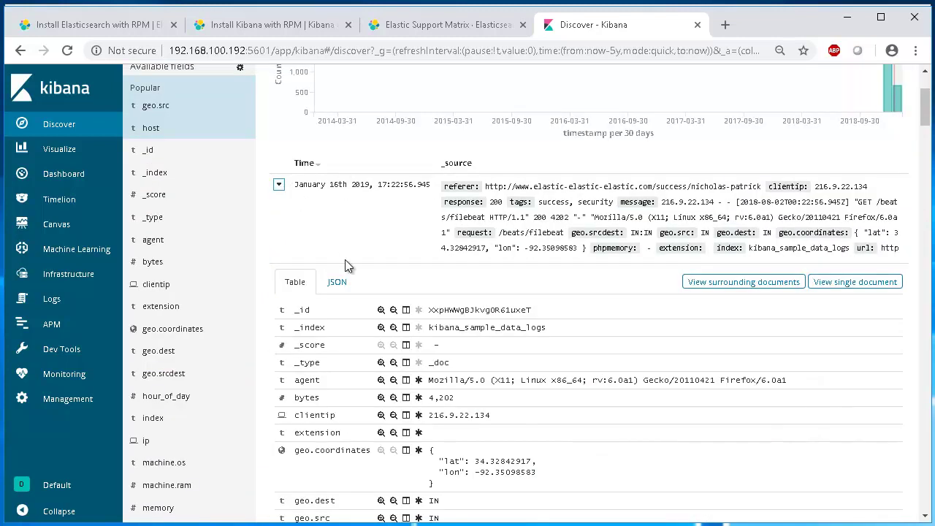
scroll(358, 292, down, 2)
scroll(381, 241, up, 1)
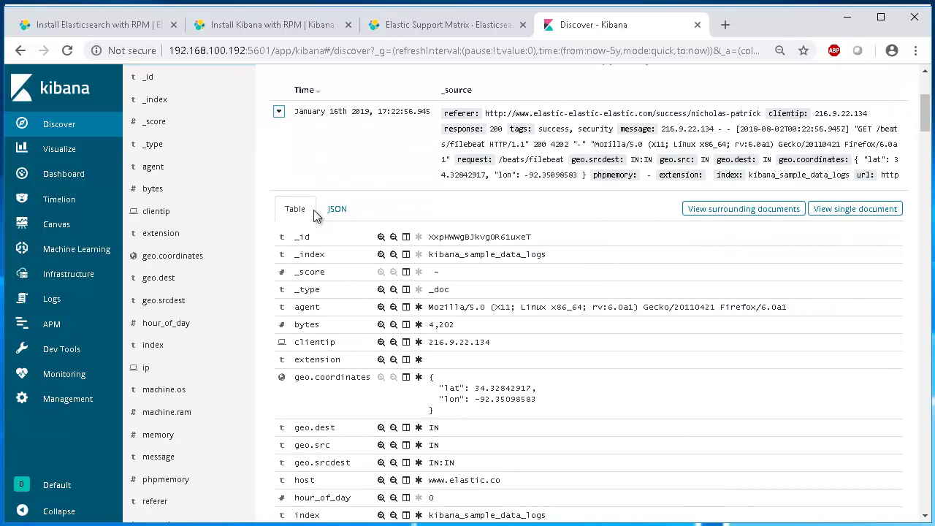
click(337, 209)
scroll(507, 336, down, 2)
scroll(488, 331, up, 3)
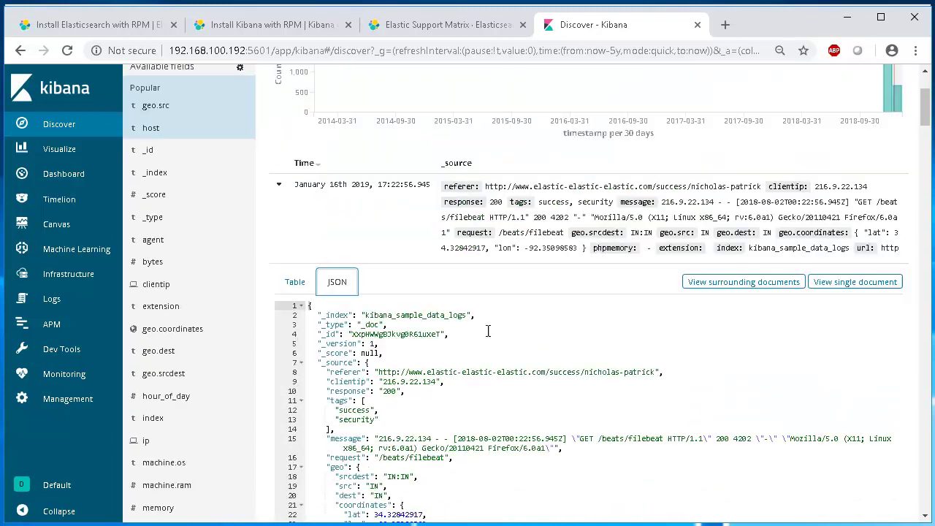
click(296, 282)
scroll(299, 285, down, 2)
scroll(365, 339, down, 2)
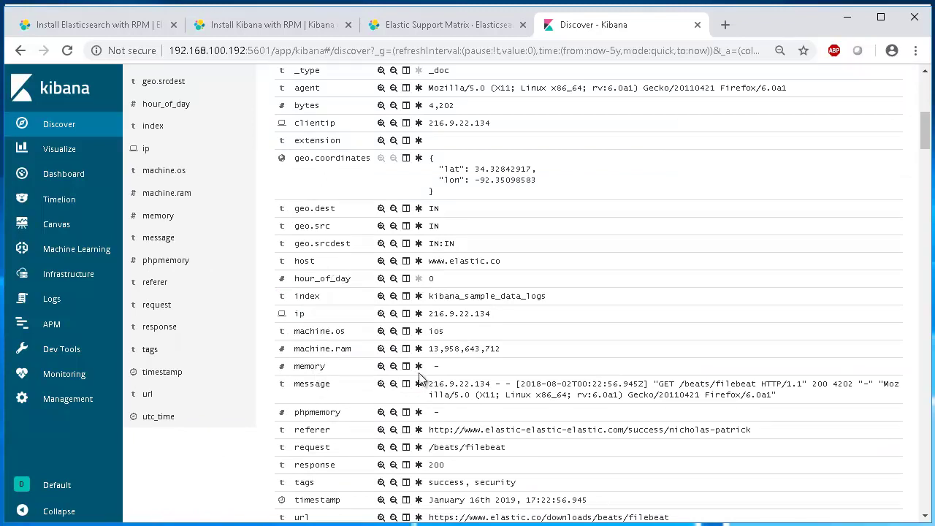
scroll(420, 379, down, 3)
scroll(406, 307, up, 5)
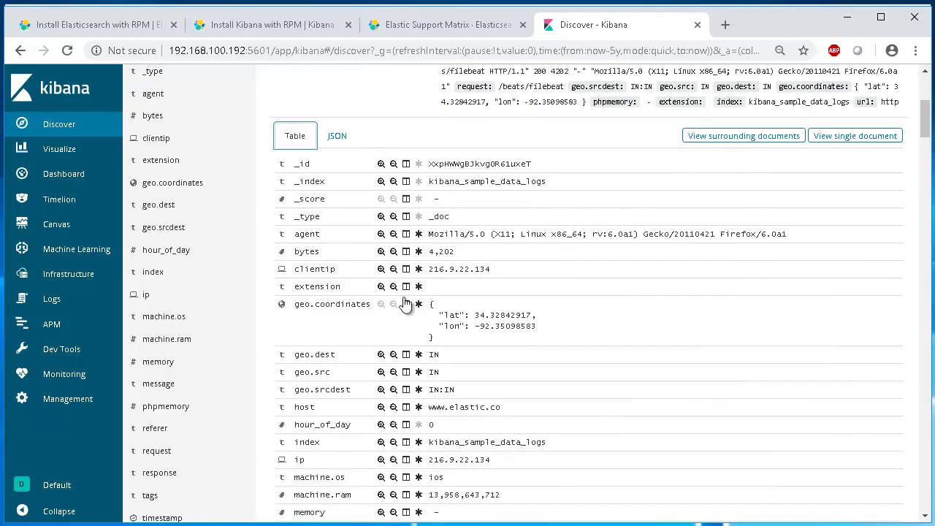
Step: Filter the logs for clientip 216.9.22.134, returning 3 hits
click(381, 269)
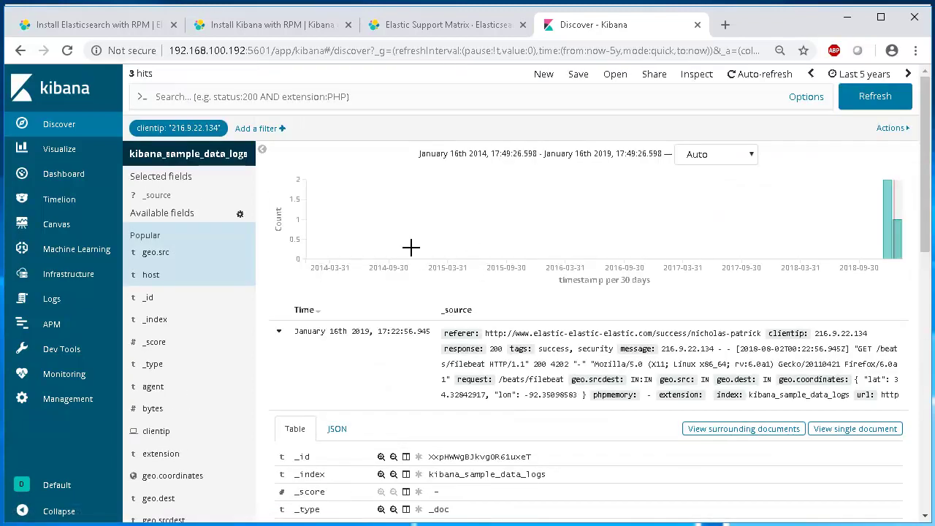
scroll(413, 389, down, 8)
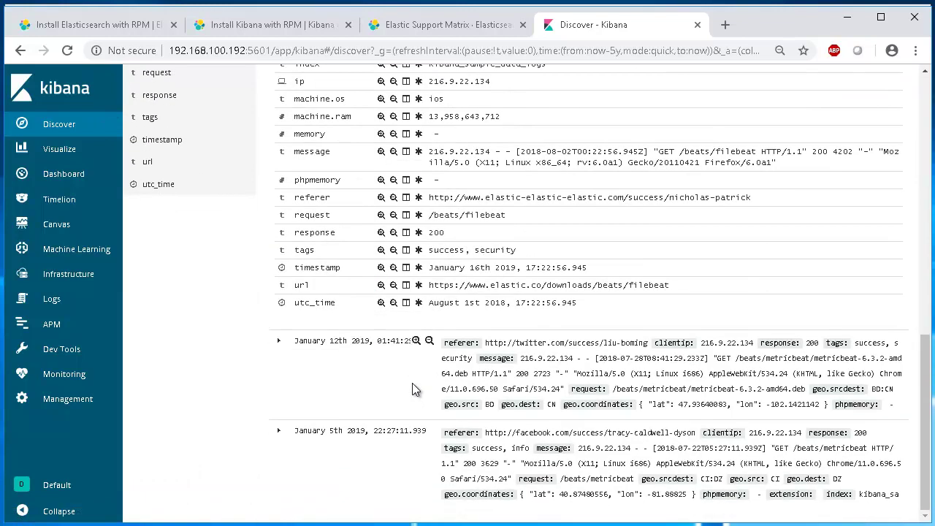
scroll(413, 389, up, 8)
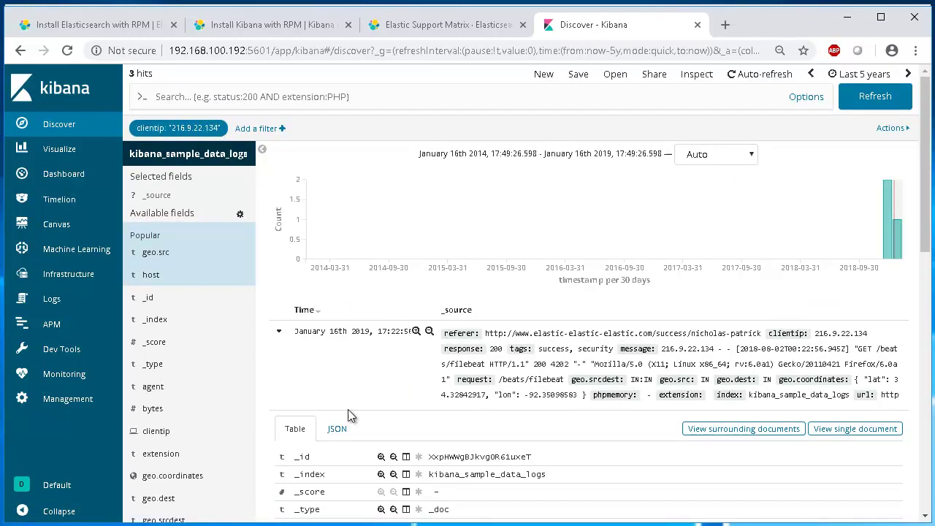
scroll(349, 414, down, 2)
drag(456, 416, 534, 418)
scroll(422, 285, up, 1)
scroll(422, 285, up, 1)
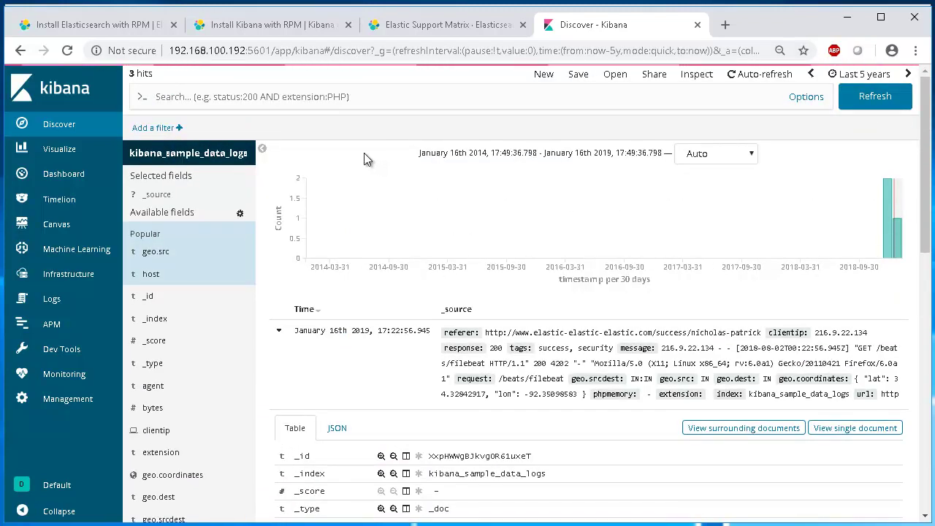
Step: Turn on query autocomplete in the Discover search bar's syntax options
click(363, 97)
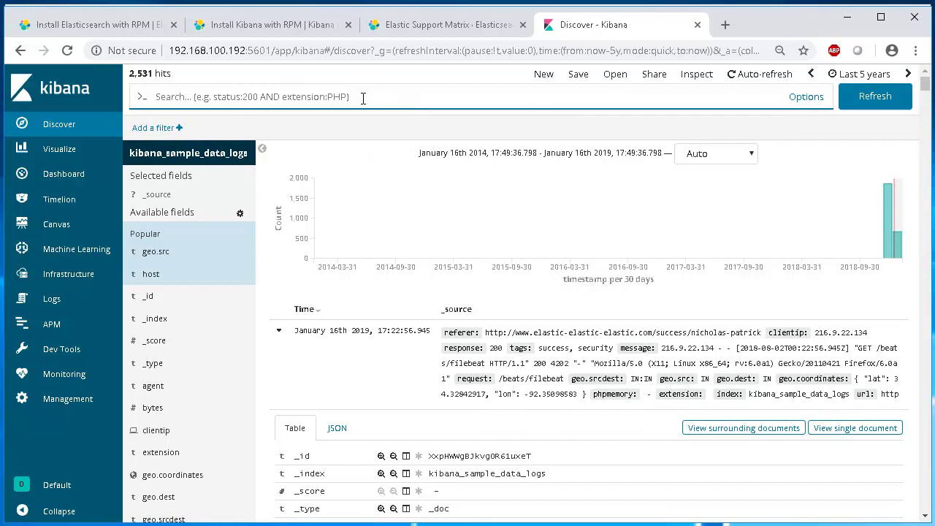
text(client)
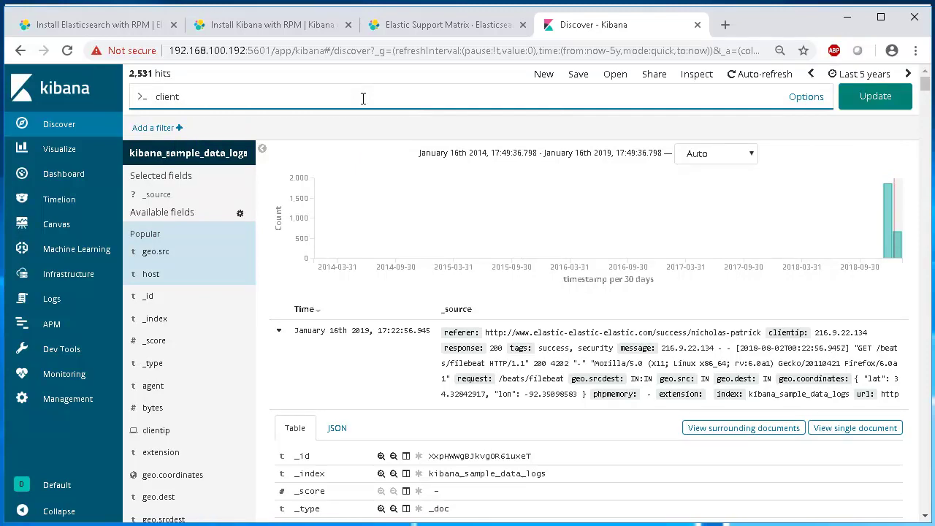
click(806, 96)
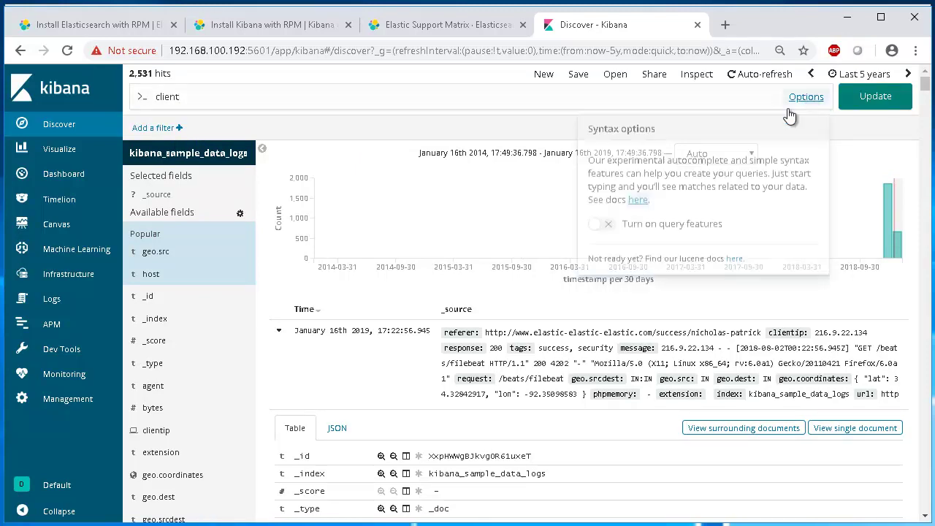
click(597, 221)
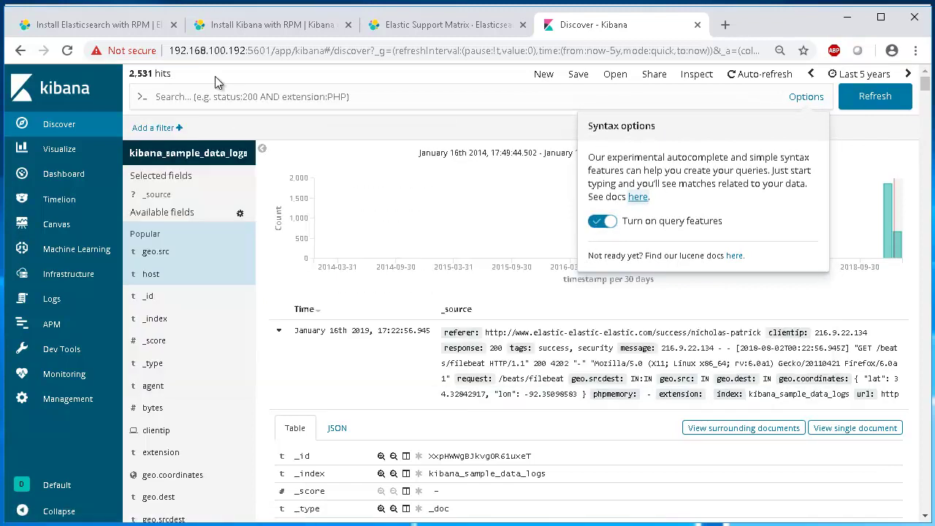
click(219, 94)
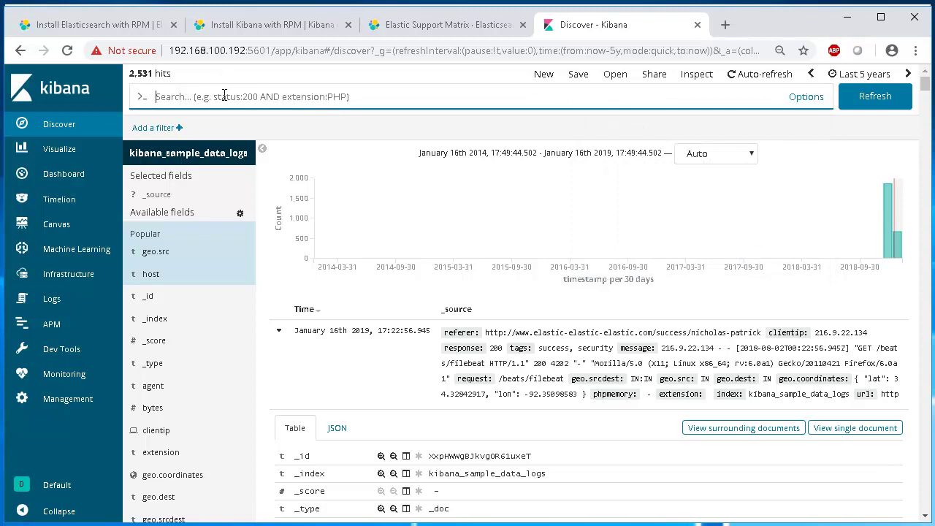
Step: Search Discover for clientip:216.9.22.134 and look over the 3 matching hits
text(clientip )
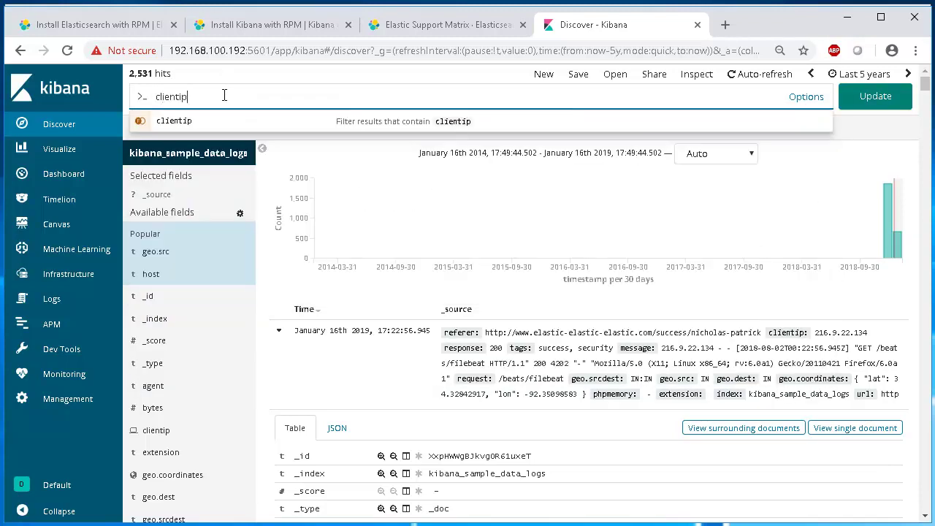
text(:216.9.22.134)
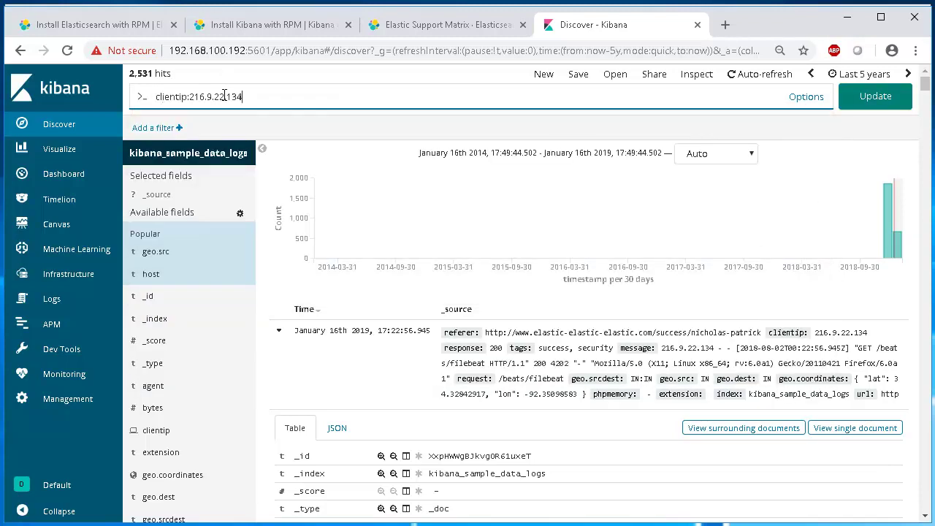
key(Return)
scroll(391, 379, down, 10)
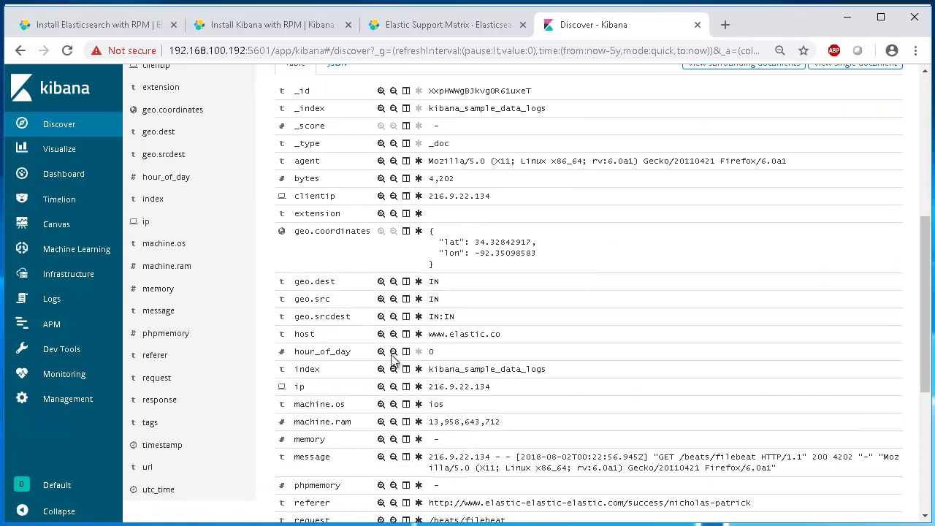
scroll(441, 398, up, 8)
scroll(447, 377, down, 3)
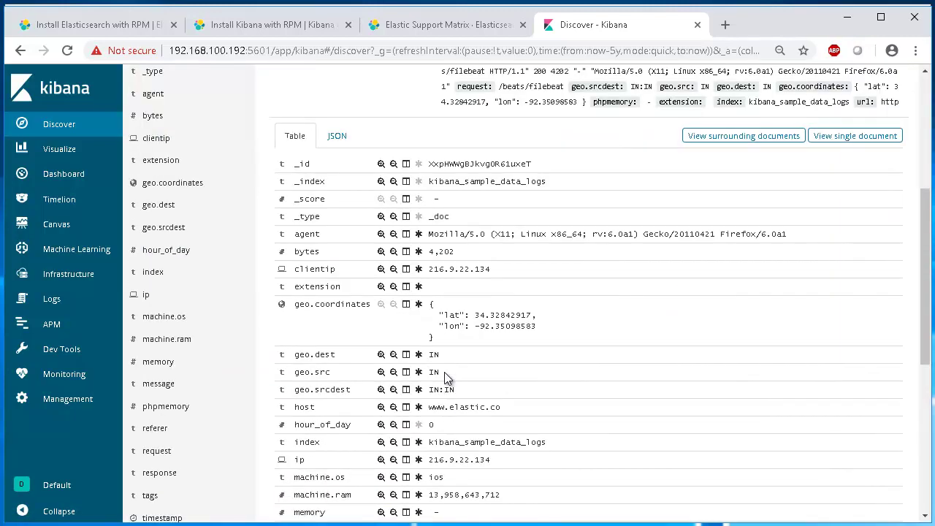
scroll(452, 377, down, 3)
scroll(397, 233, down, 2)
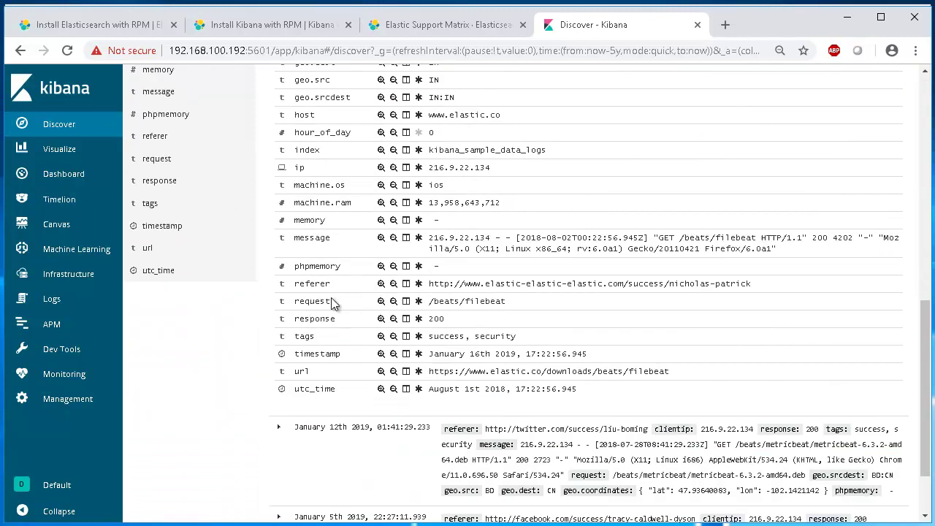
scroll(306, 96, up, 4)
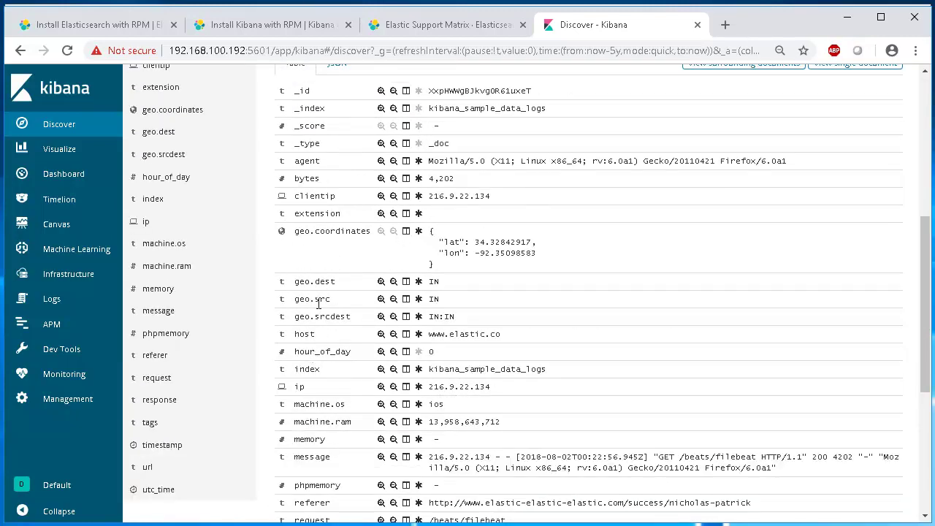
scroll(322, 329, up, 5)
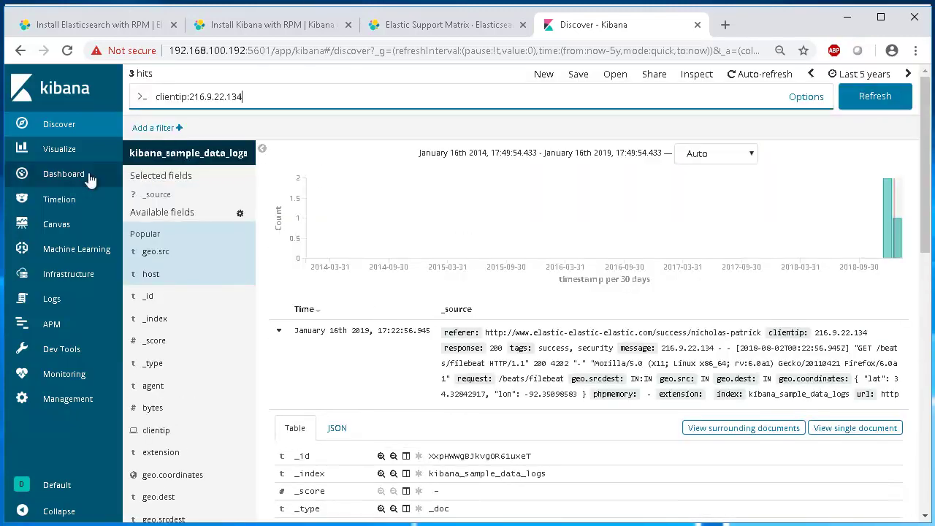
Step: Reset Discover, then view the [Logs] Article Tags pie chart in Visualize
click(46, 123)
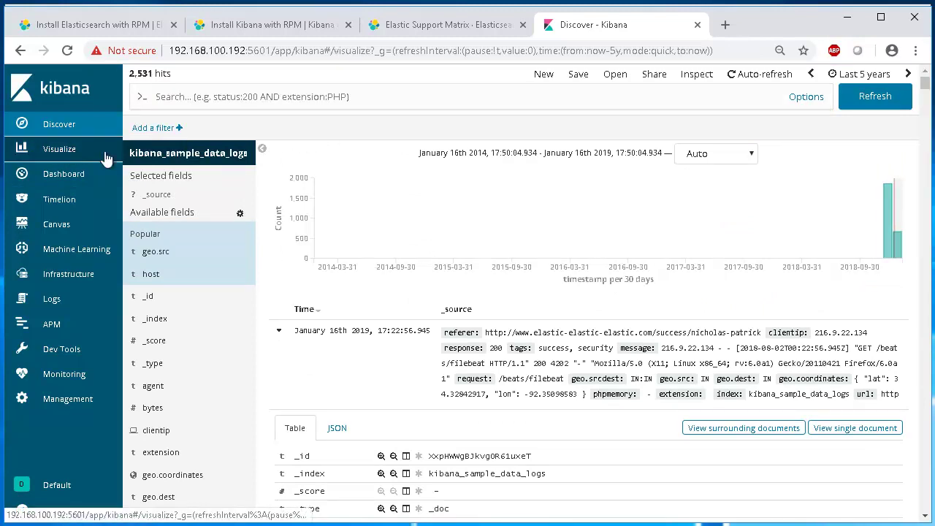
click(62, 149)
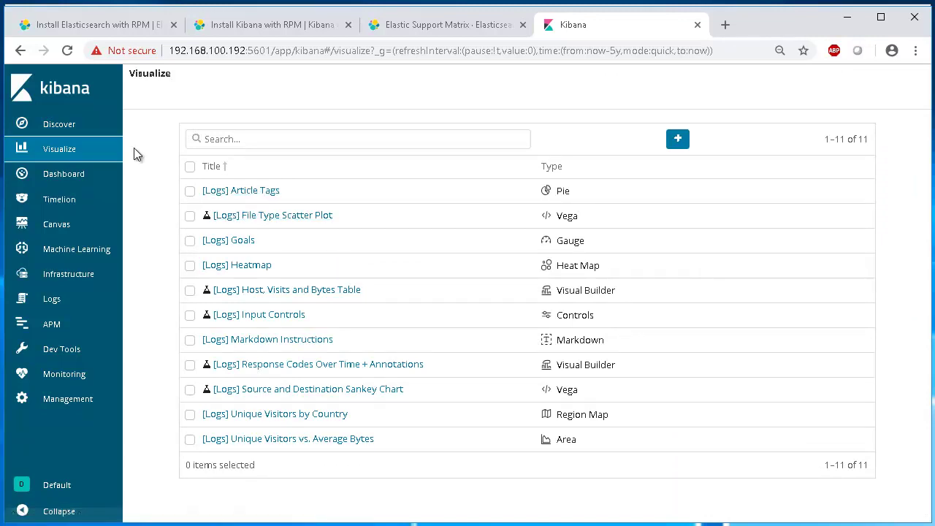
click(274, 192)
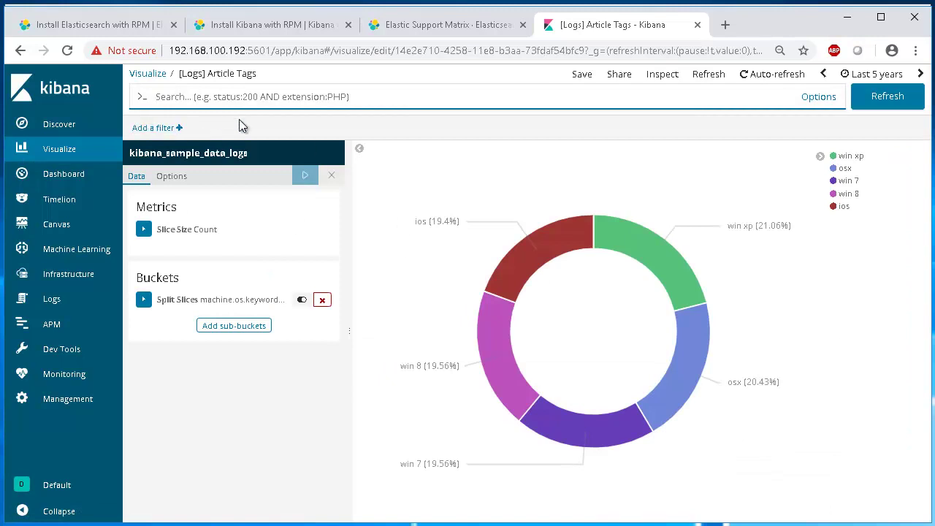
click(154, 74)
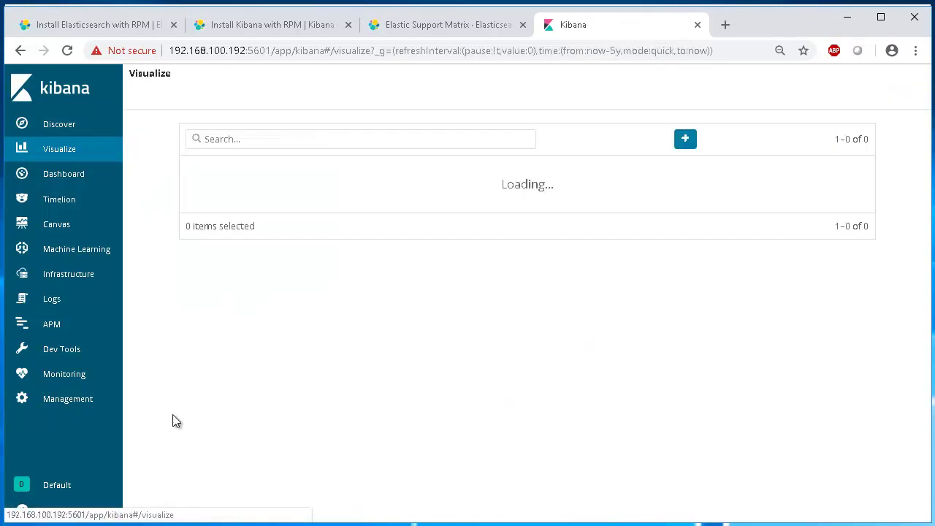
Step: Open the [Logs] Web Traffic dashboard and scroll through its panels
click(51, 178)
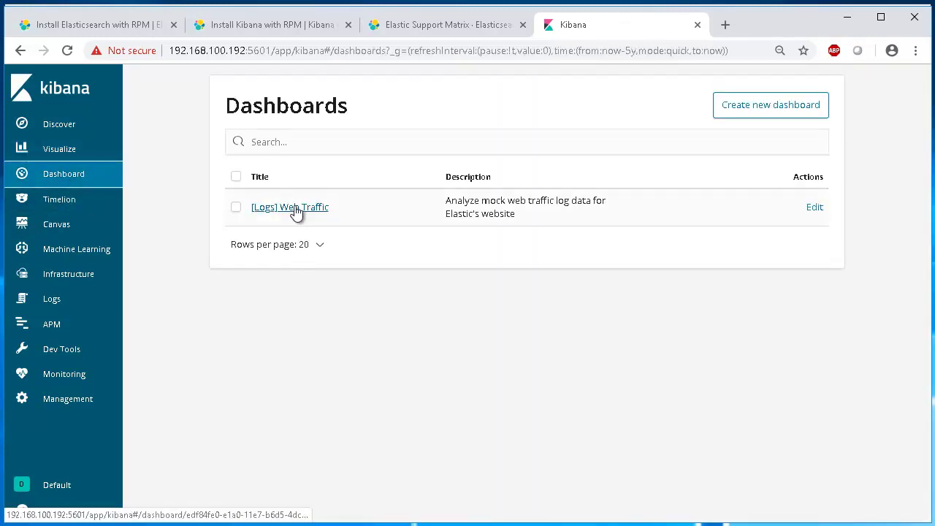
click(295, 208)
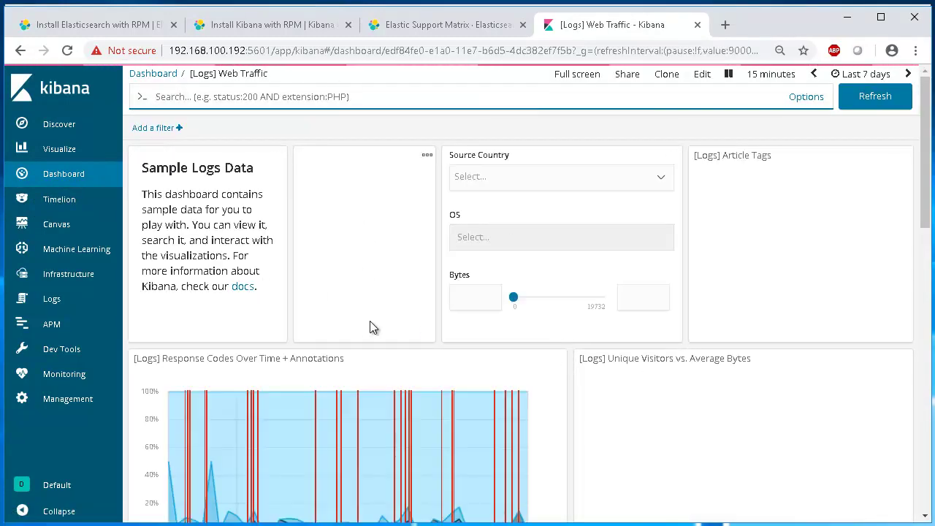
scroll(494, 332, down, 1)
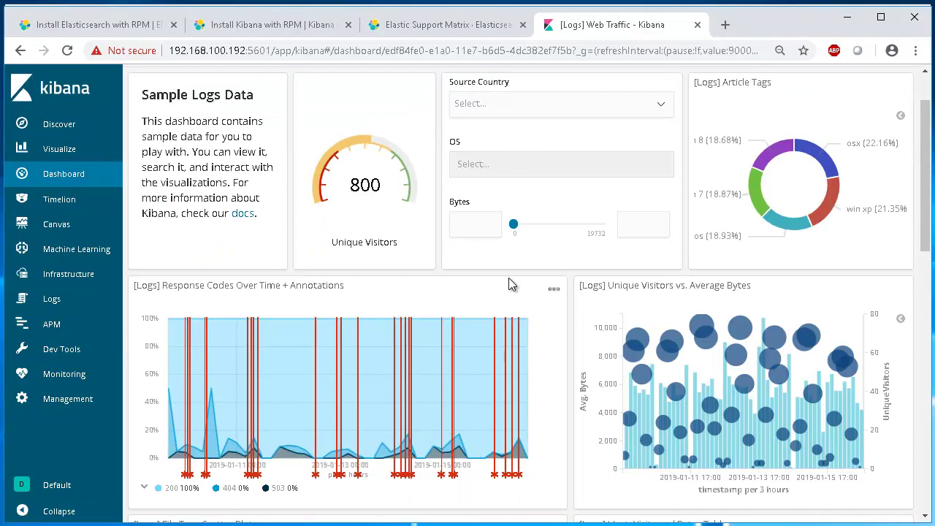
scroll(574, 326, down, 5)
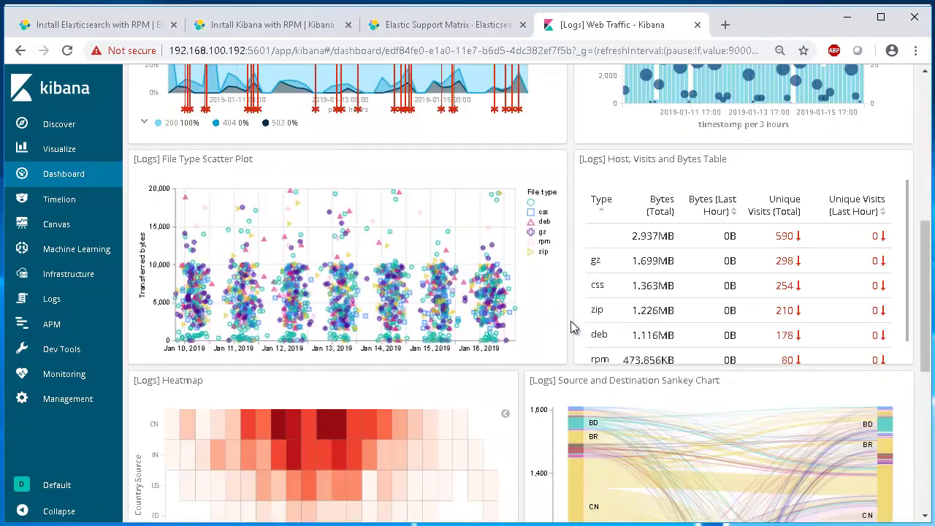
scroll(574, 326, down, 2)
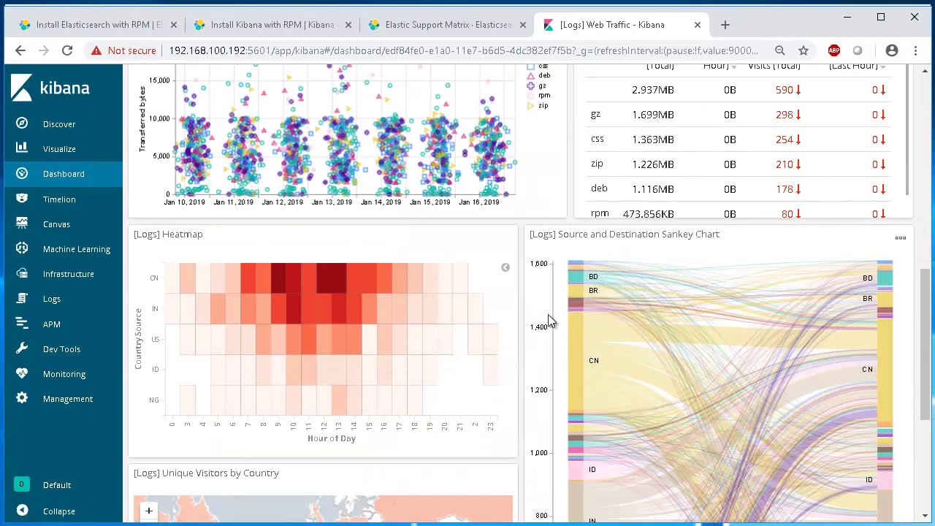
scroll(551, 321, up, 4)
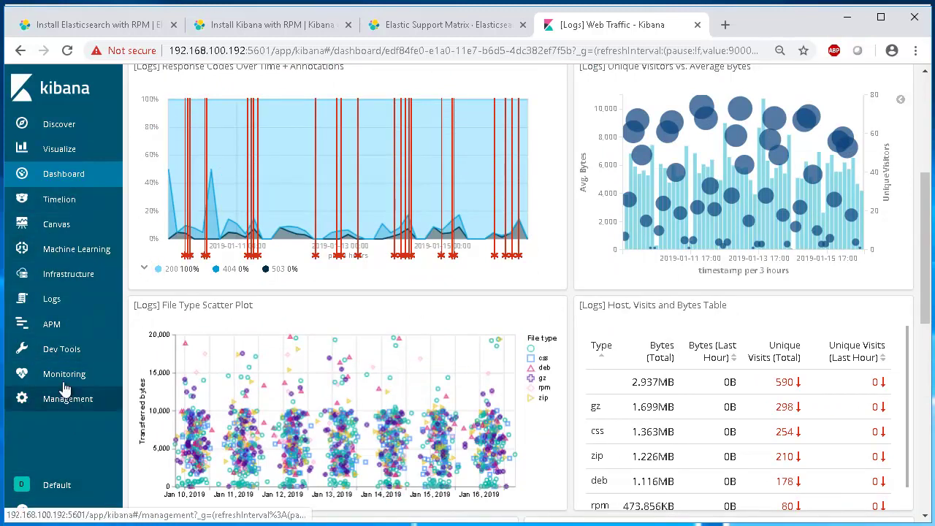
Step: Open the Dev Tools Console and select its sample GET _search match_all request
click(62, 349)
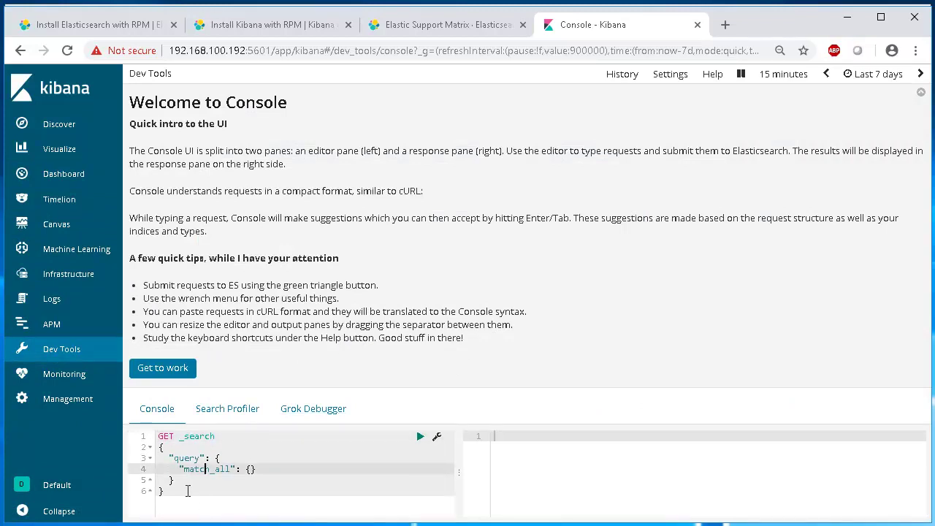
drag(160, 436, 197, 486)
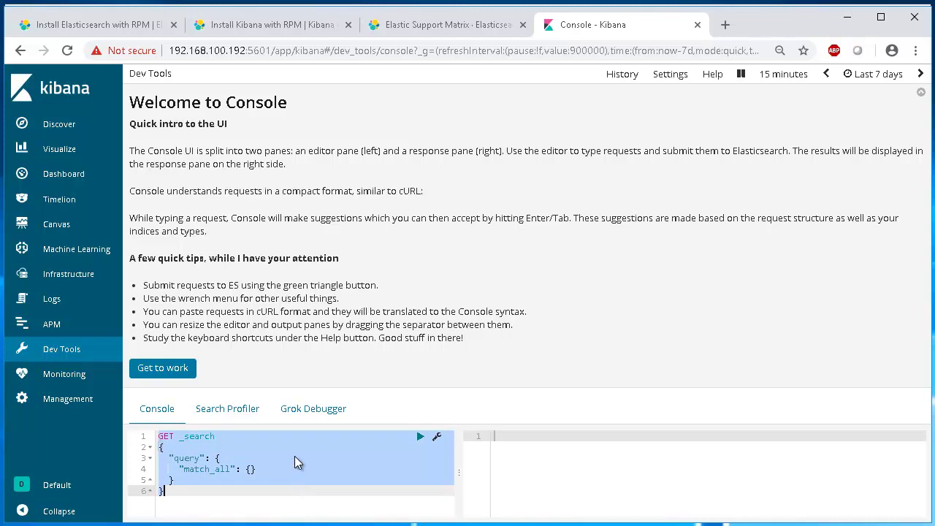
Step: Select the kibana_sample_data_logs index in Index Management and show its Manage index actions
click(65, 406)
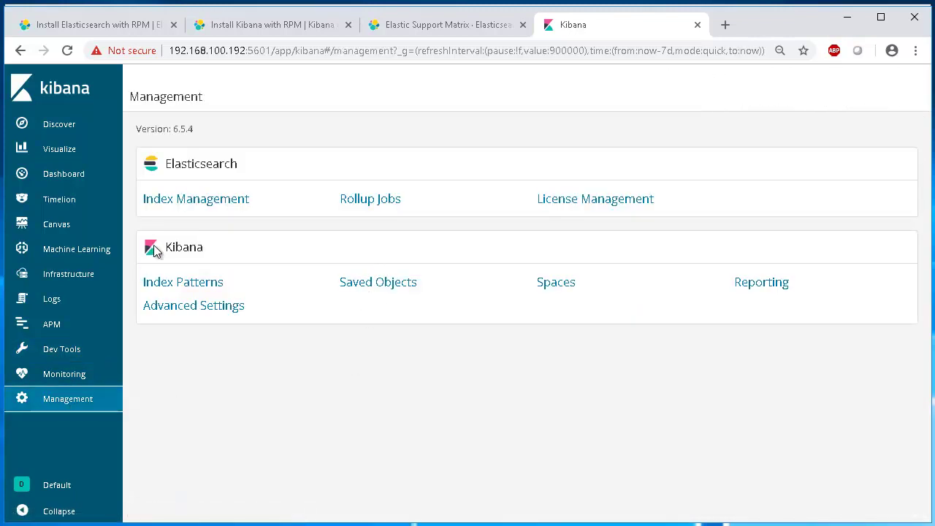
click(204, 207)
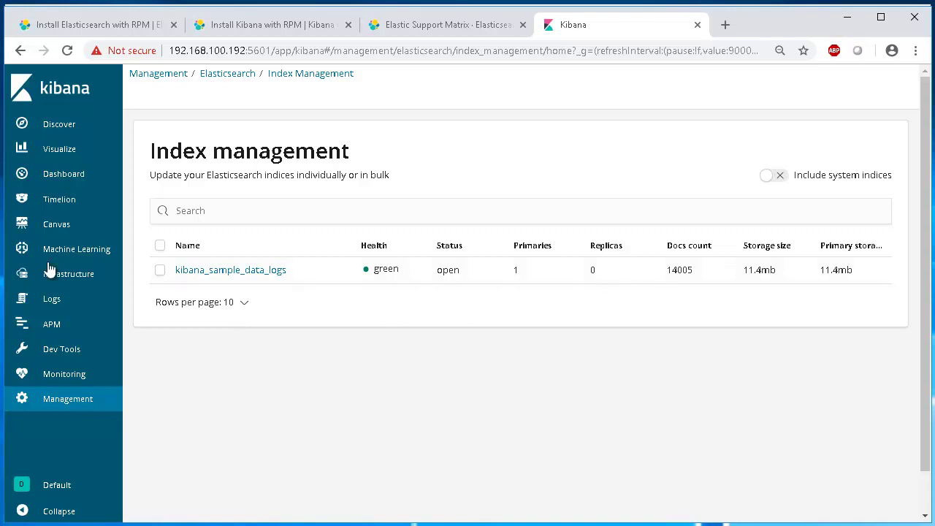
click(160, 246)
click(228, 212)
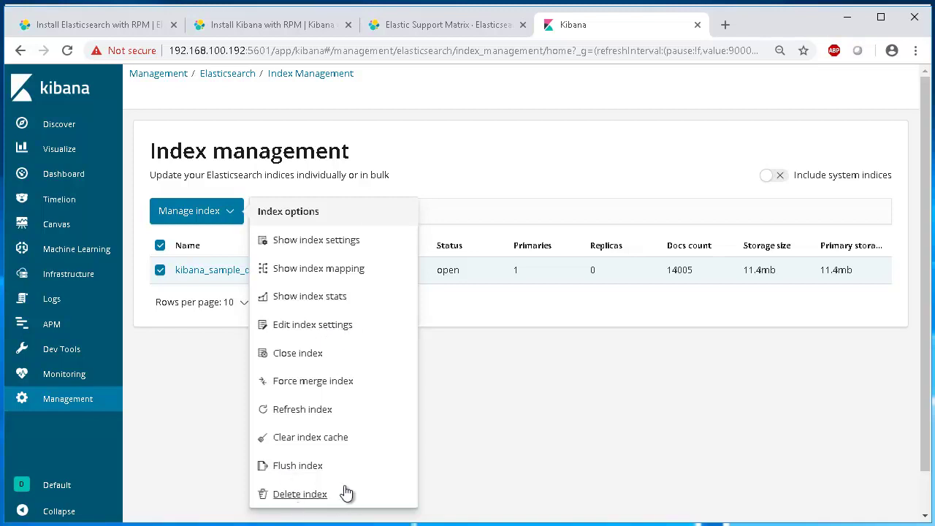
Step: Browse the 43 fields of the kibana_sample_data_logs index pattern
click(82, 398)
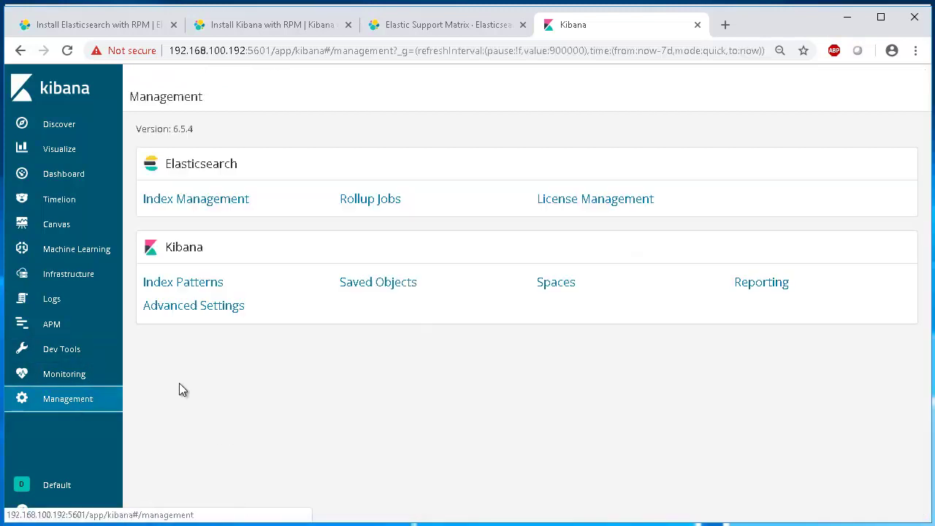
click(195, 286)
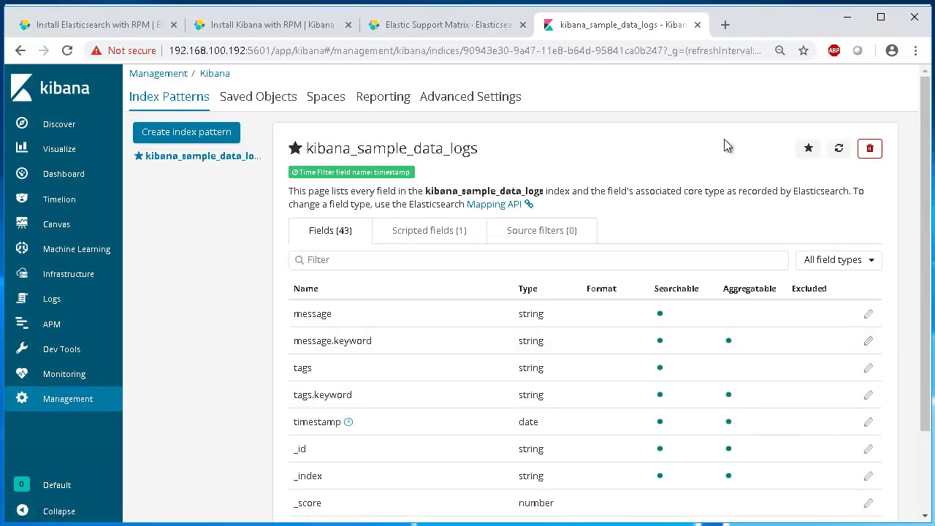
scroll(263, 366, down, 2)
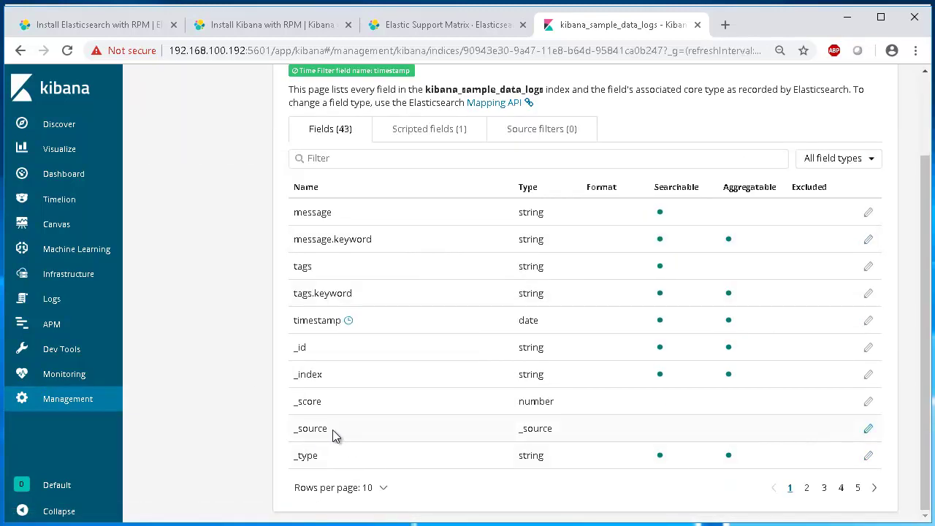
scroll(334, 434, up, 2)
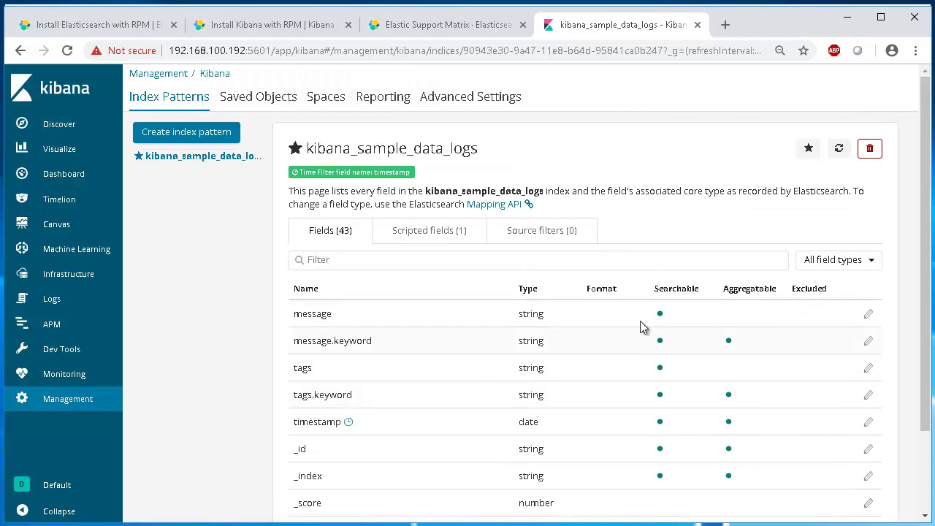
scroll(482, 316, down, 3)
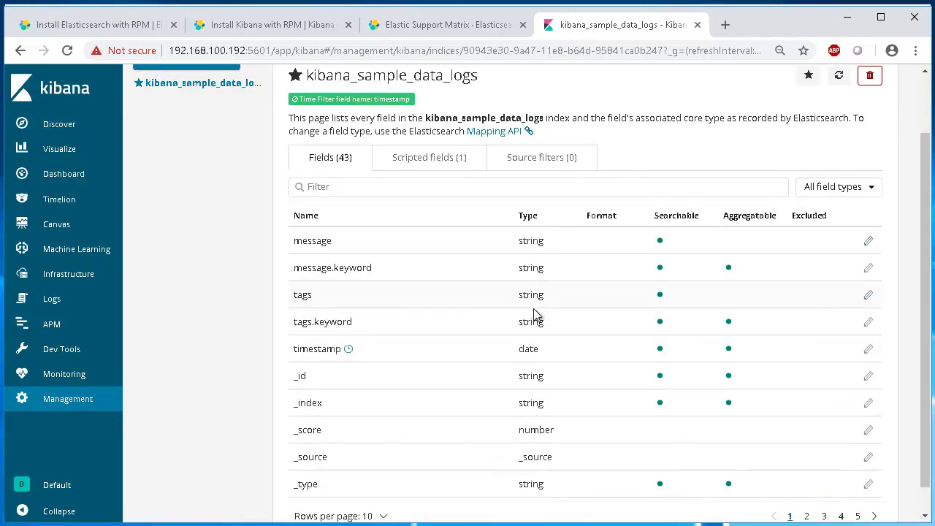
scroll(439, 316, up, 3)
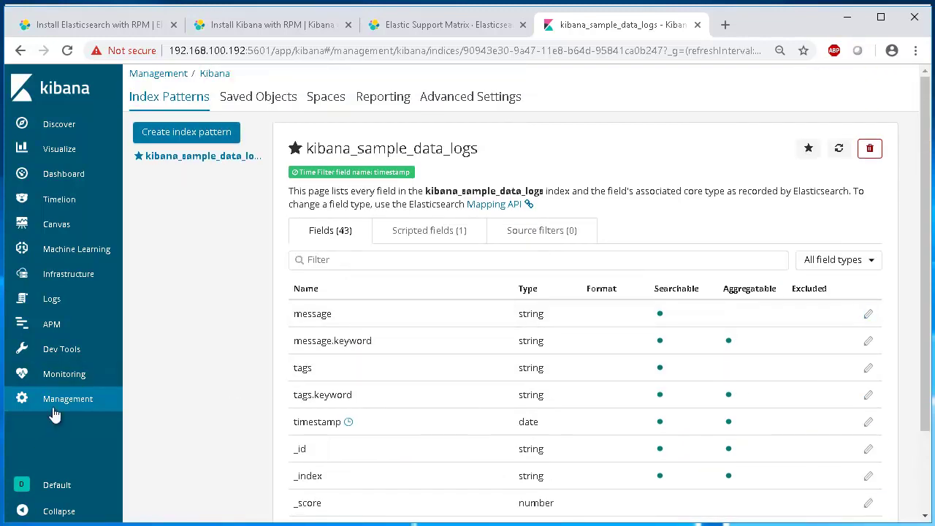
Step: Browse Kibana's Advanced Settings, including dateFormat, timezone and defaultIndex
click(75, 401)
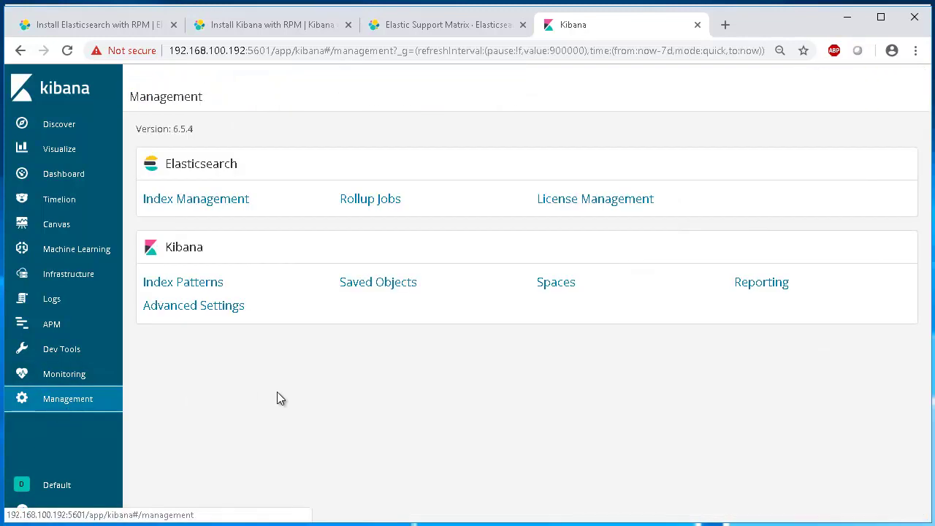
click(203, 307)
scroll(522, 357, down, 4)
scroll(731, 360, up, 4)
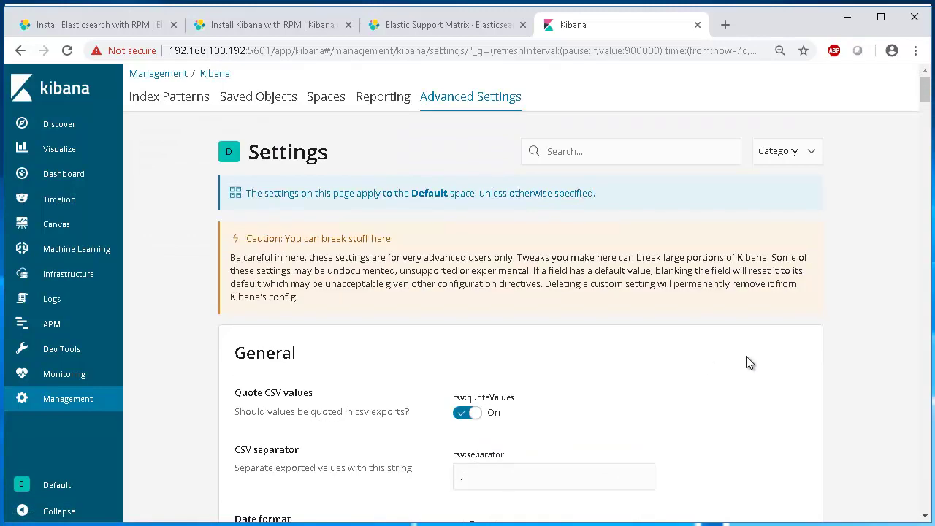
scroll(745, 355, down, 8)
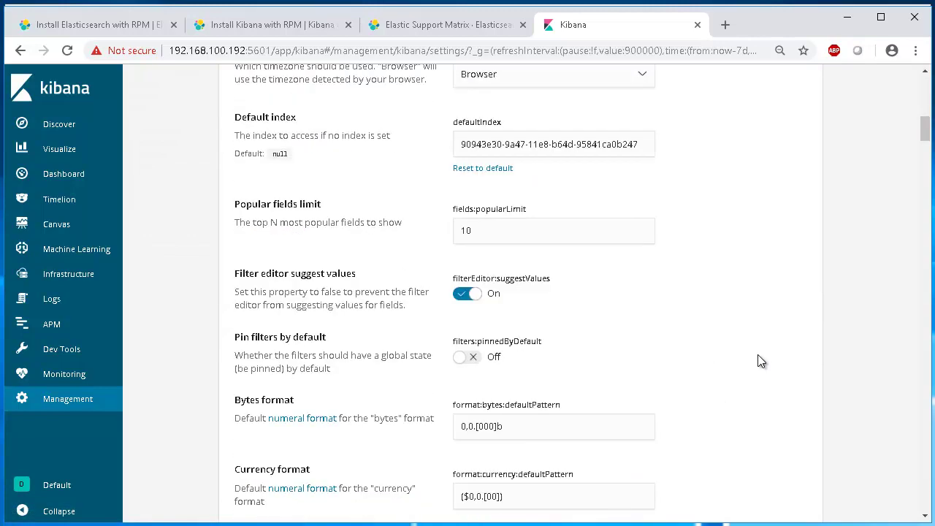
scroll(759, 358, down, 20)
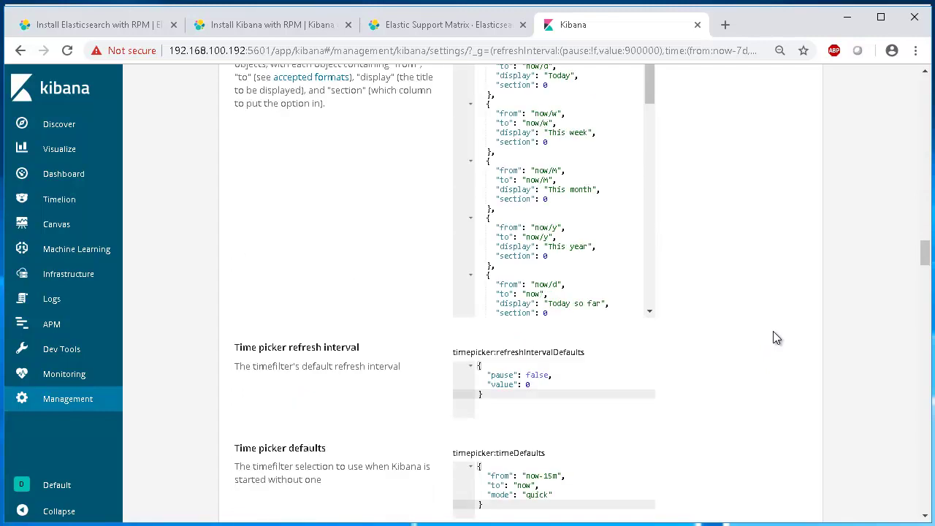
scroll(774, 331, down, 20)
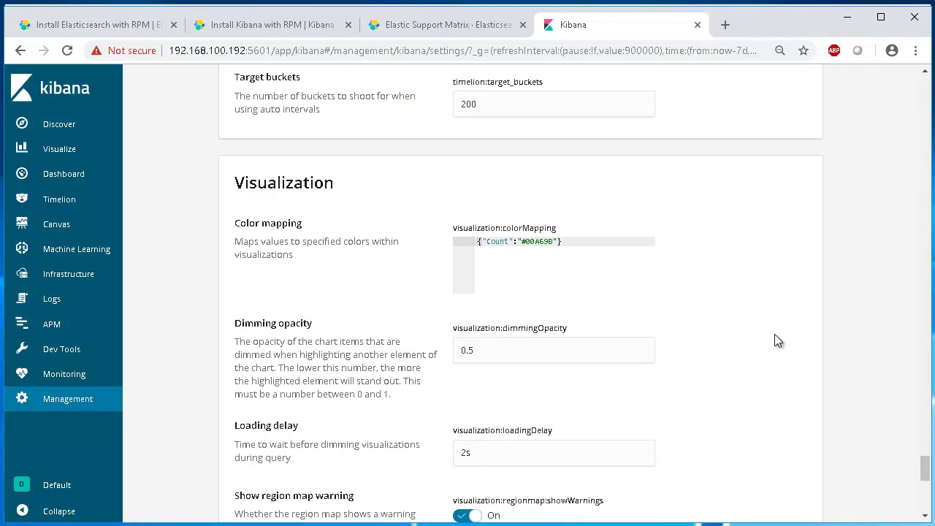
scroll(763, 327, up, 6)
scroll(756, 321, up, 20)
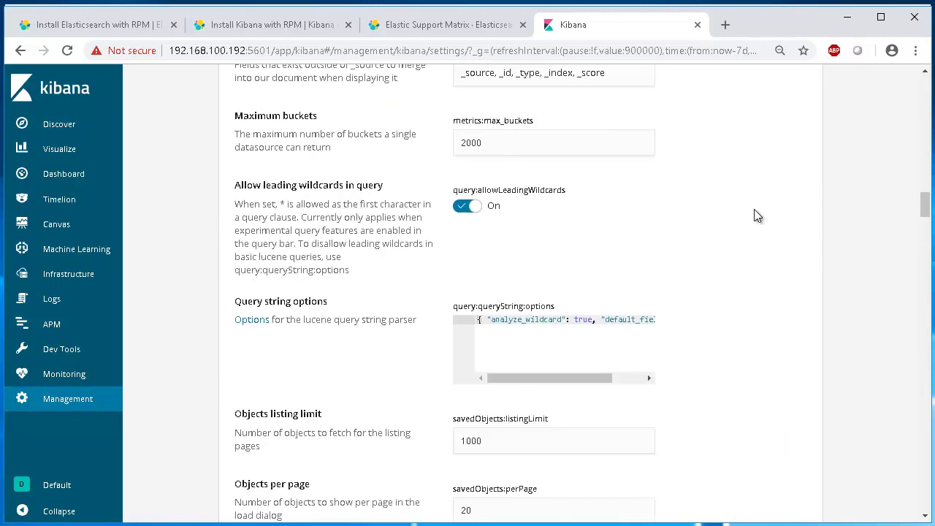
scroll(772, 191, up, 10)
scroll(776, 234, up, 8)
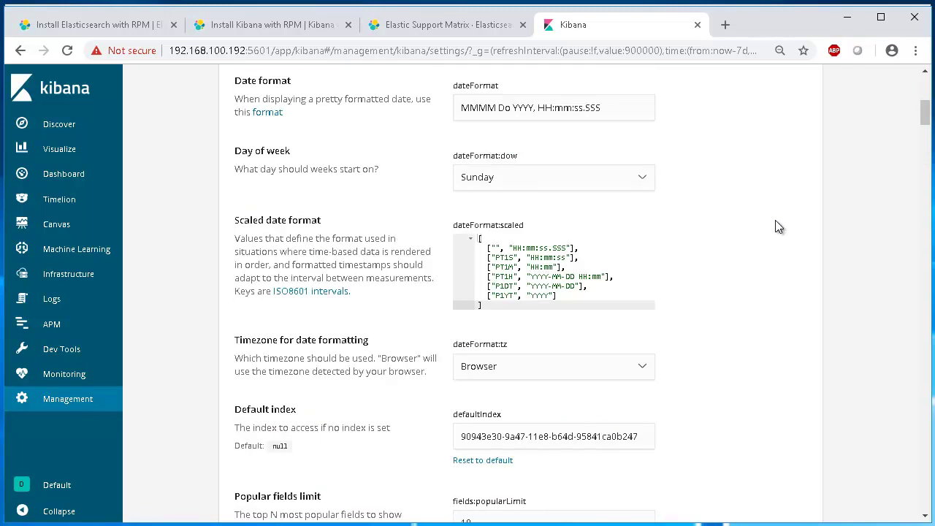